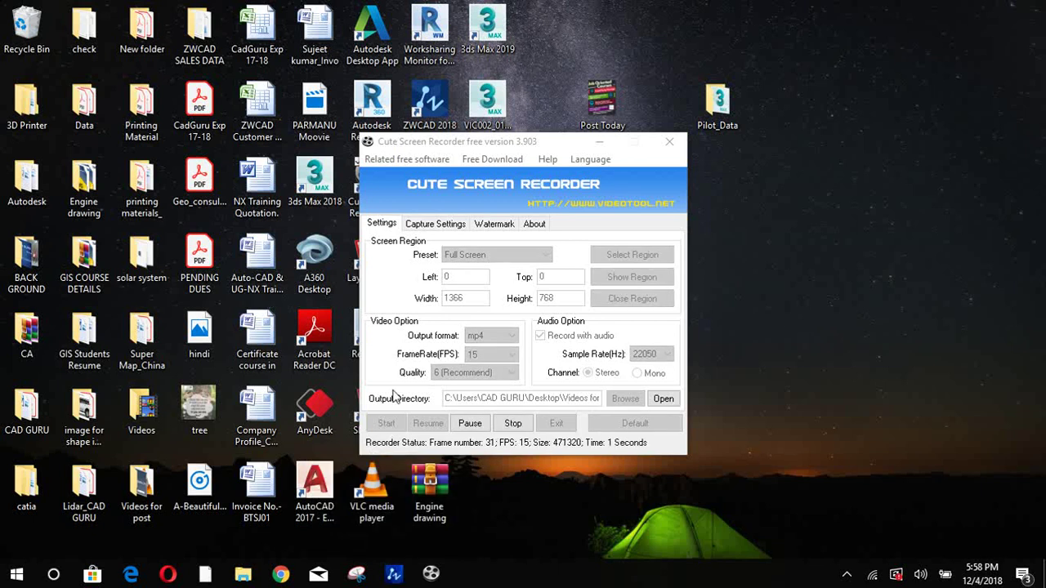
- Minimize the screen recorder and bring the blank Drawing1.dwg in ZWCAD 2019 to the front
{"action": "left_click", "coordinate": [599, 145]}
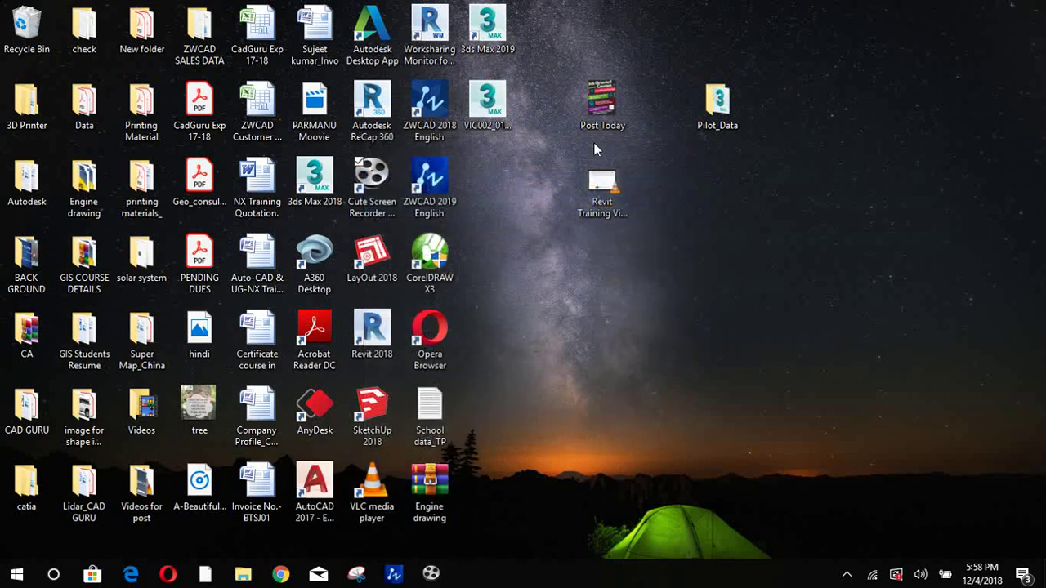
{"action": "left_click", "coordinate": [394, 574]}
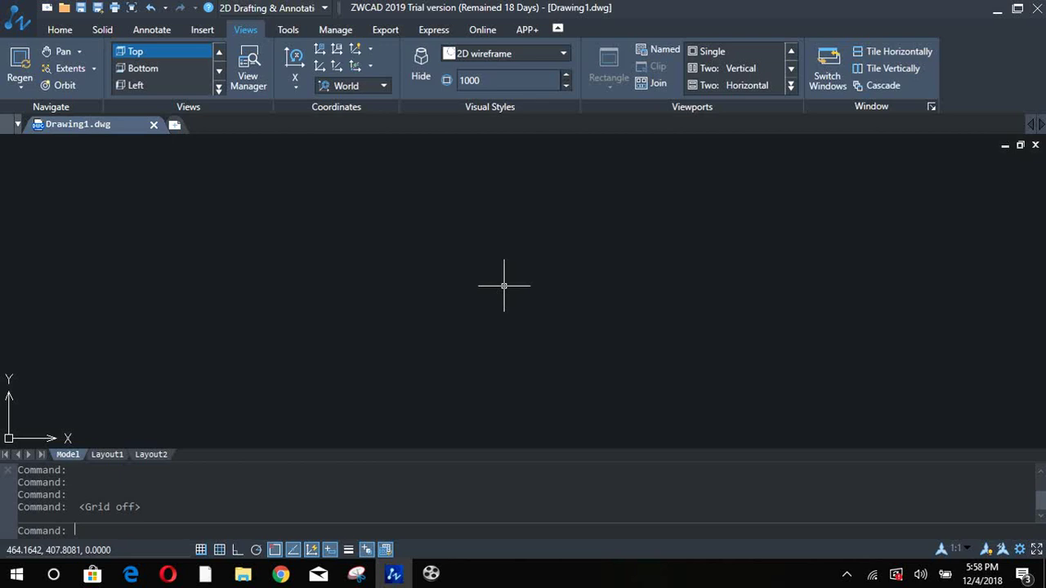
- Set LIMMAX to 200,200 and switch limit checking ON with LIMITS
{"action": "type", "text": "limmax"}
{"action": "key", "text": "Return"}
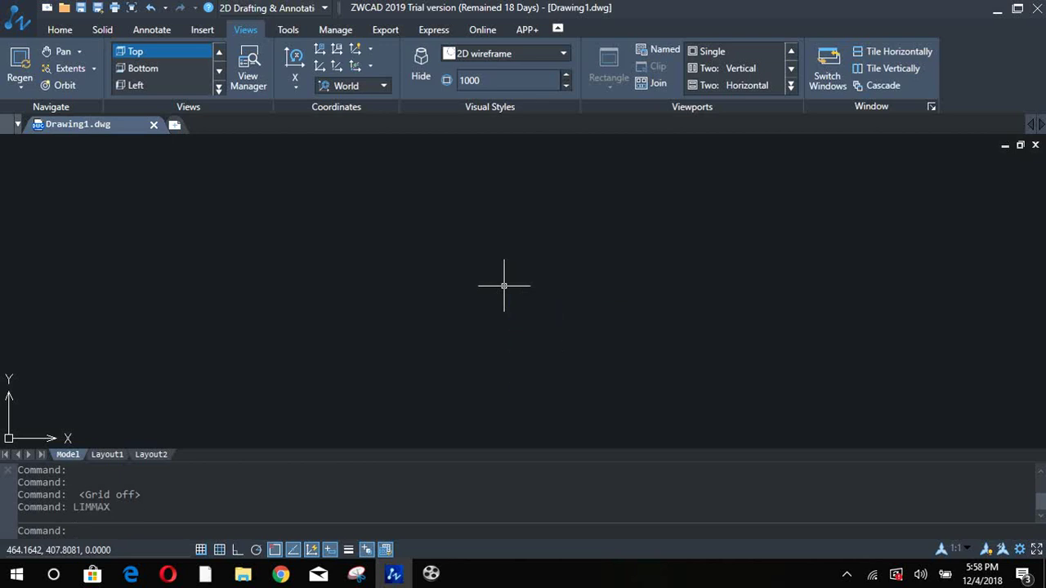
{"action": "type", "text": "200"}
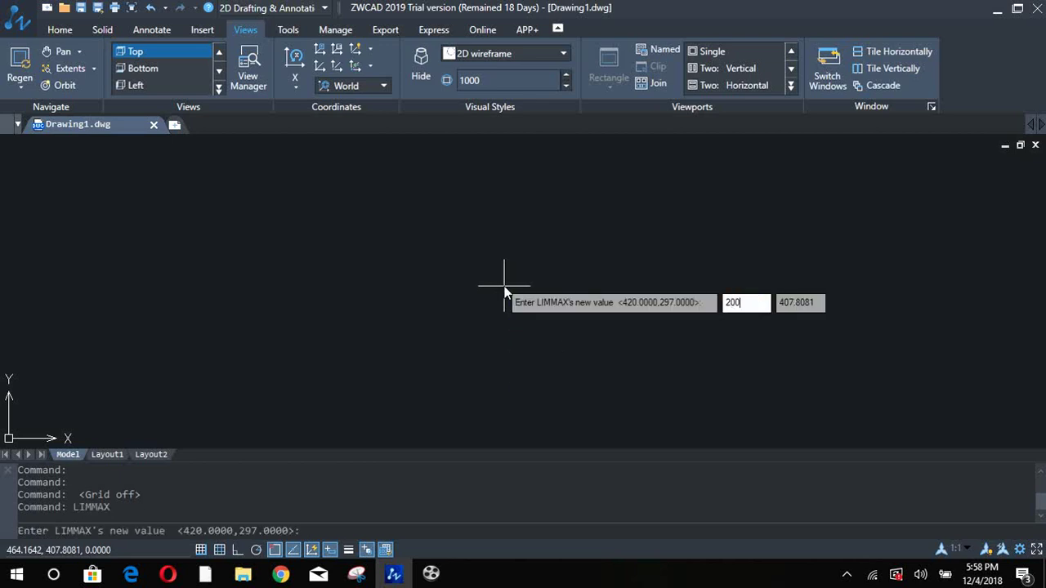
{"action": "type", "text": ",200"}
{"action": "key", "text": "Return"}
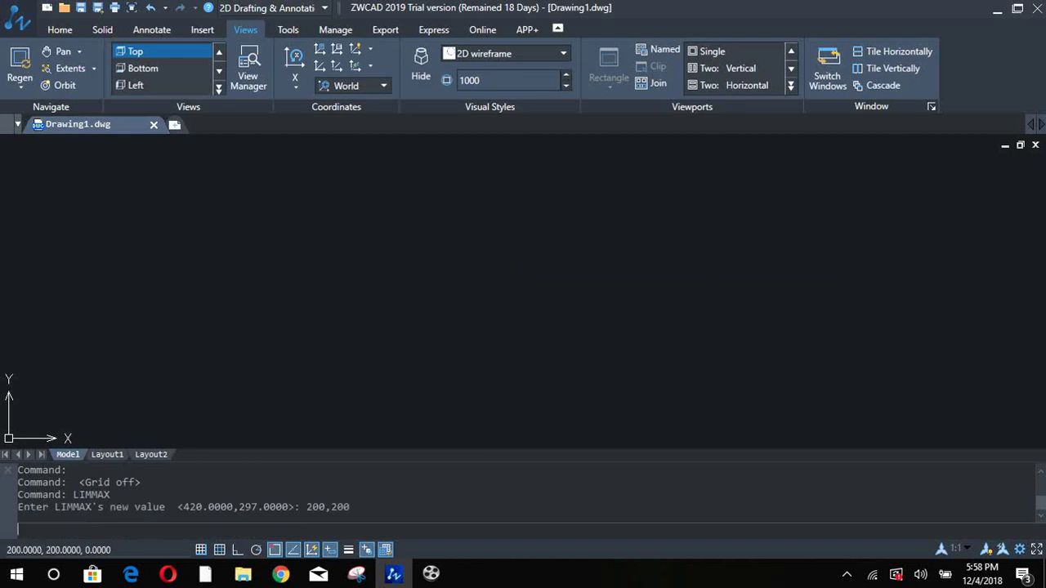
{"action": "type", "text": "limit"}
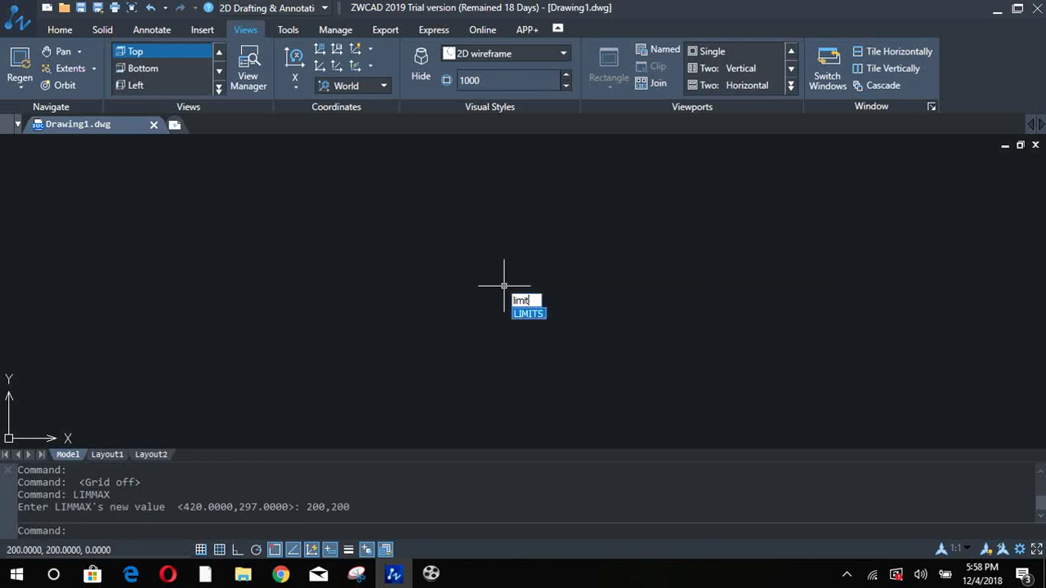
{"action": "key", "text": "Return"}
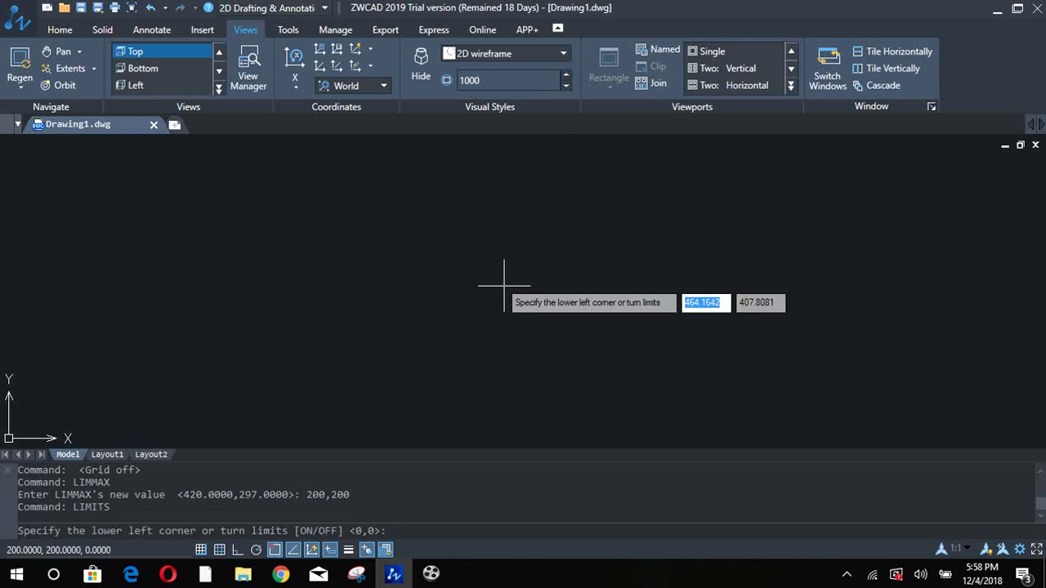
{"action": "type", "text": "on"}
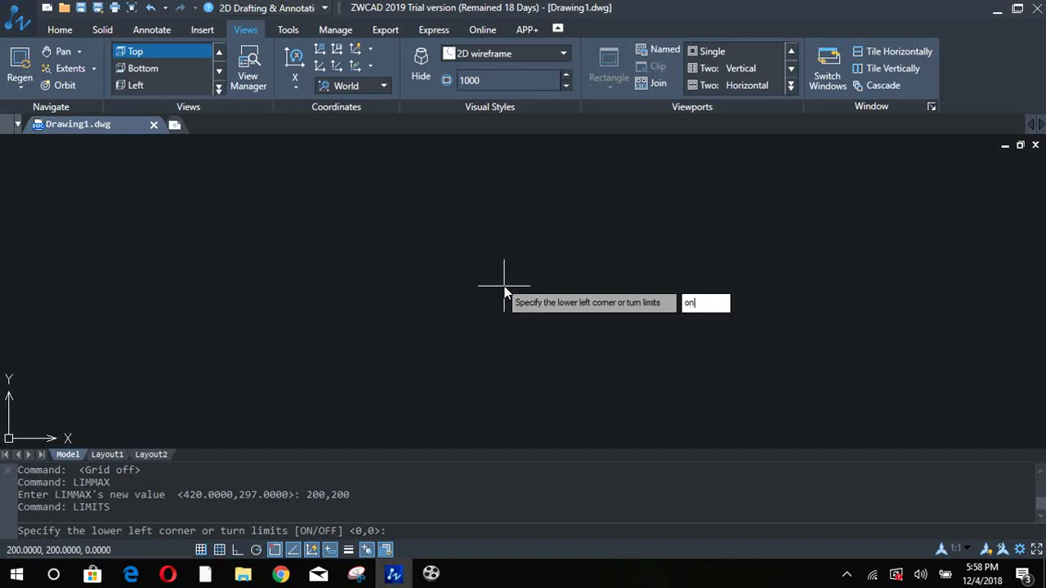
{"action": "key", "text": "Return"}
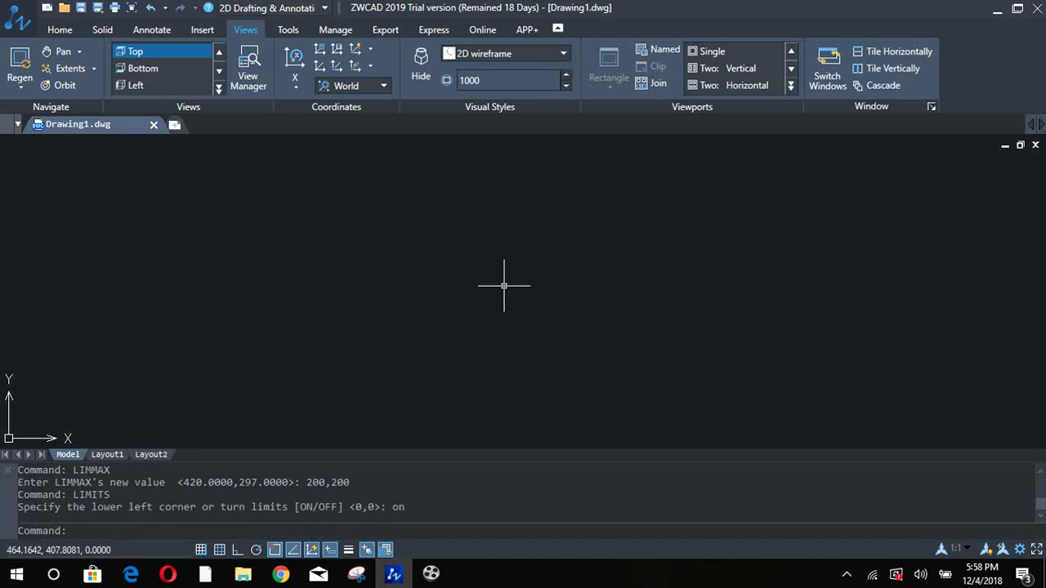
- Set the drawing limits from lower-left 0,0 to upper-right 200,200
{"action": "type", "text": "limi"}
{"action": "key", "text": "Return"}
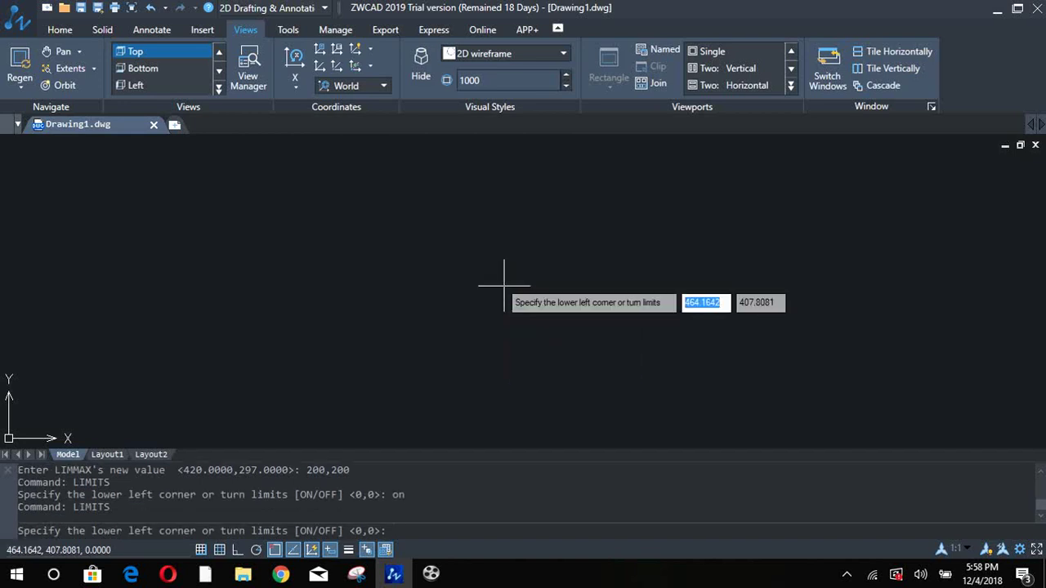
{"action": "type", "text": "0"}
{"action": "key", "text": "Tab"}
{"action": "type", "text": "0"}
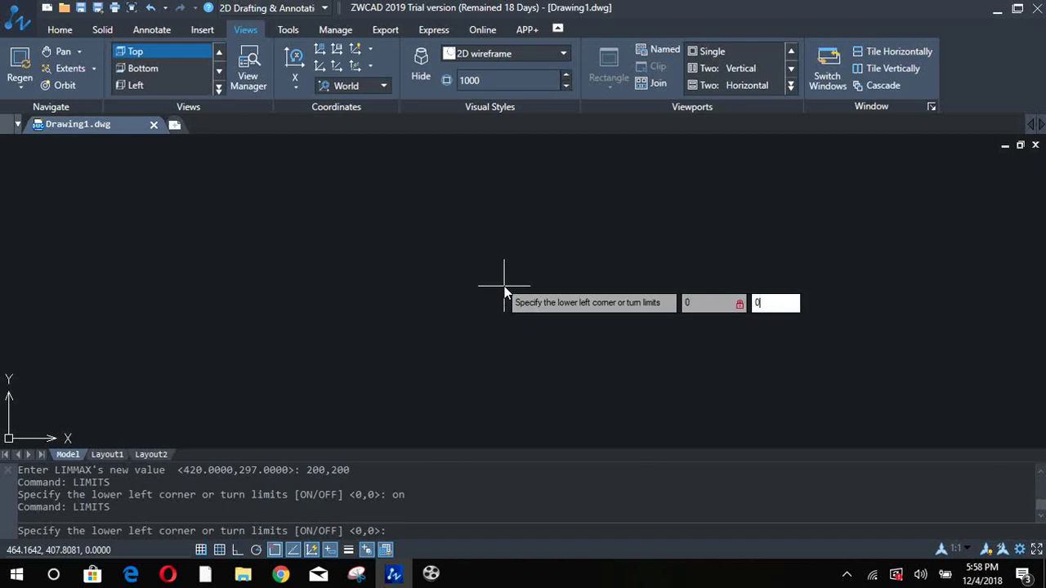
{"action": "key", "text": "Return"}
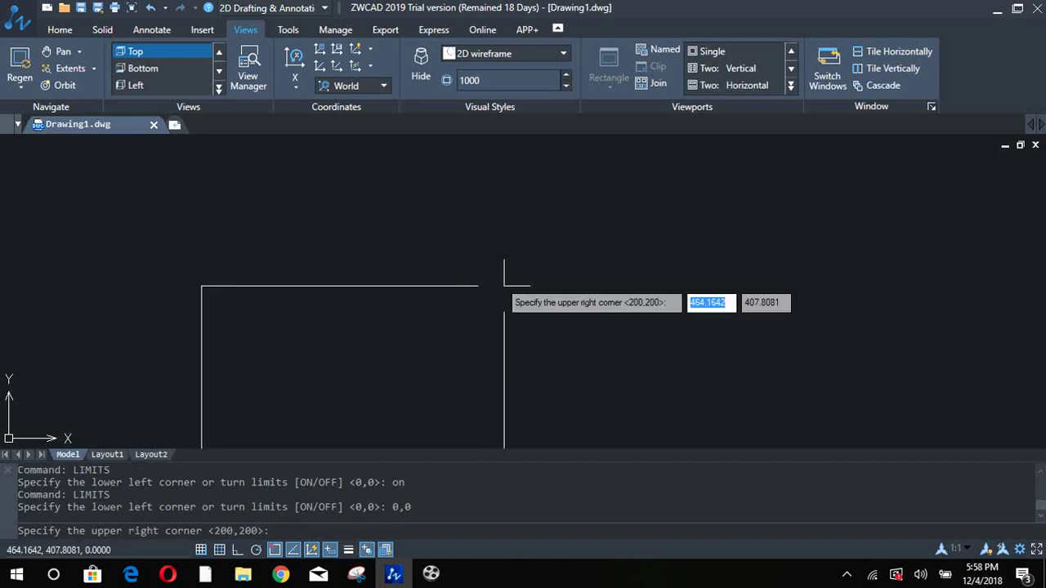
{"action": "type", "text": "200"}
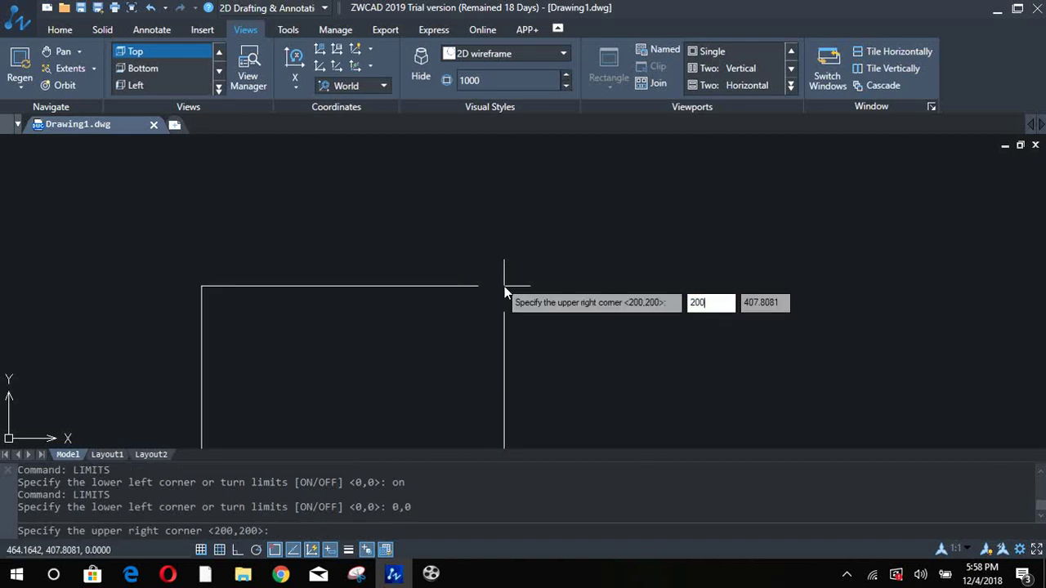
{"action": "key", "text": "Tab"}
{"action": "type", "text": "200"}
{"action": "key", "text": "Return"}
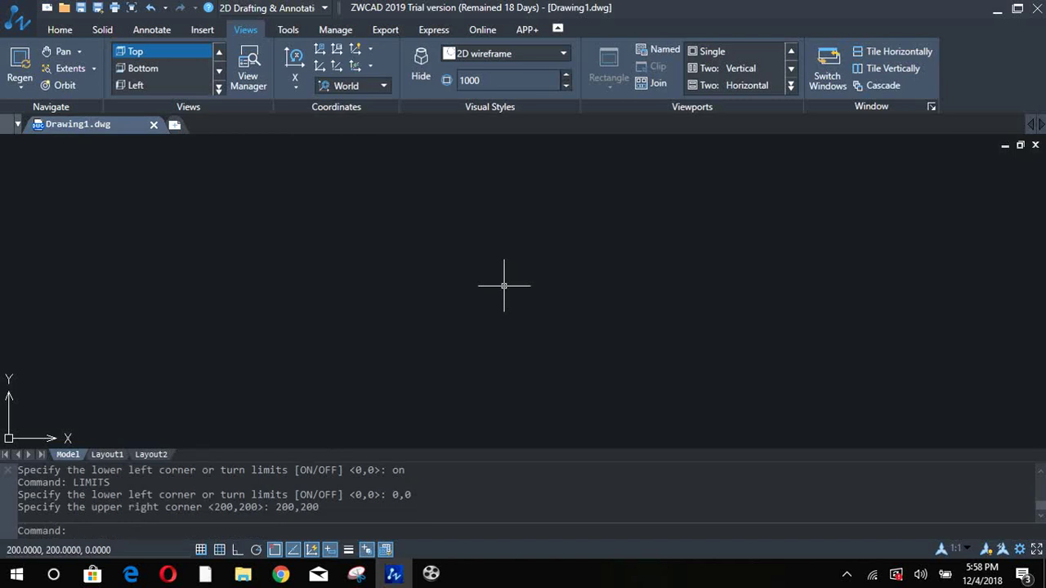
- Zoom All to fit the view to the 200 by 200 limits
{"action": "type", "text": "z"}
{"action": "key", "text": "Return"}
{"action": "type", "text": "a"}
{"action": "key", "text": "Return"}
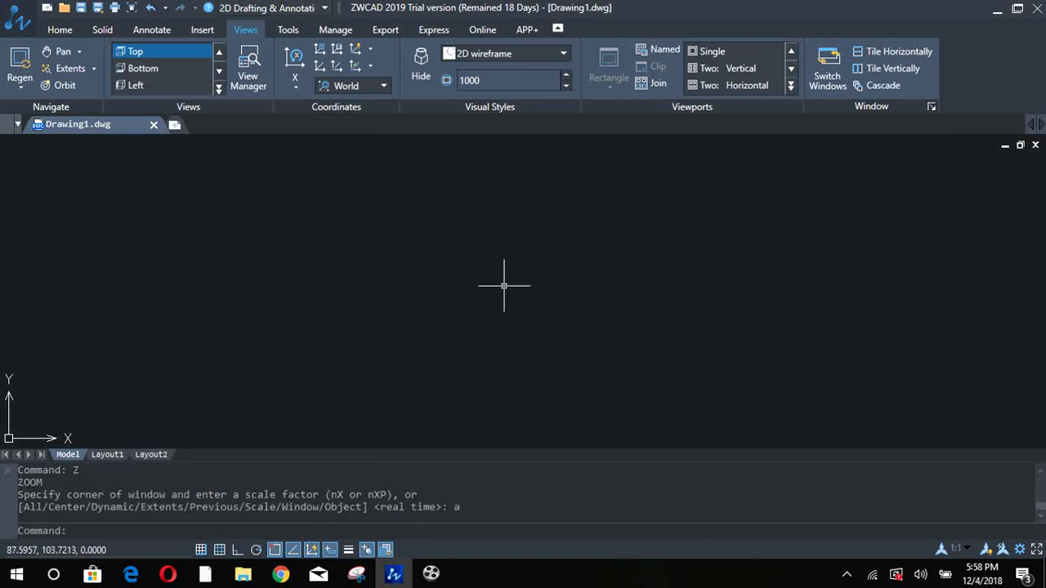
- Try starting a line at several points outside the limits, which are rejected, then cancel
{"action": "type", "text": "l"}
{"action": "key", "text": "Return"}
{"action": "left_click", "coordinate": [513, 305]}
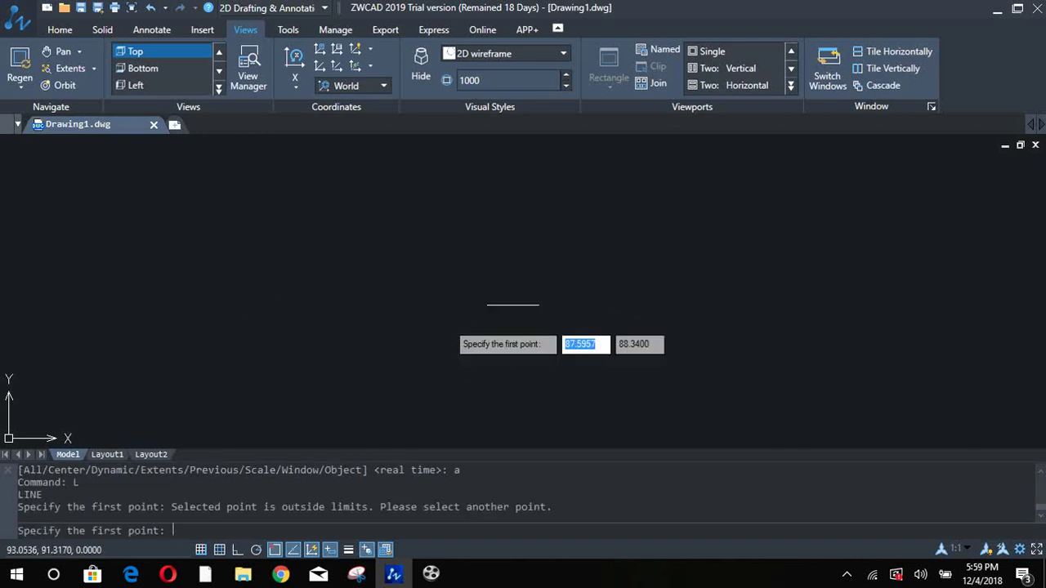
{"action": "left_click", "coordinate": [311, 294]}
{"action": "left_click", "coordinate": [433, 327]}
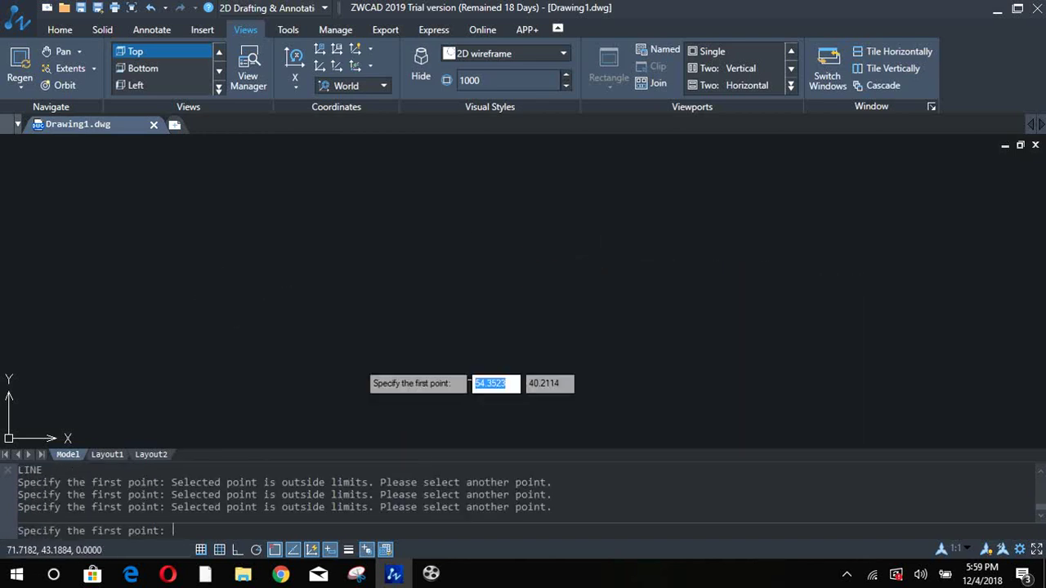
{"action": "key", "text": "Escape"}
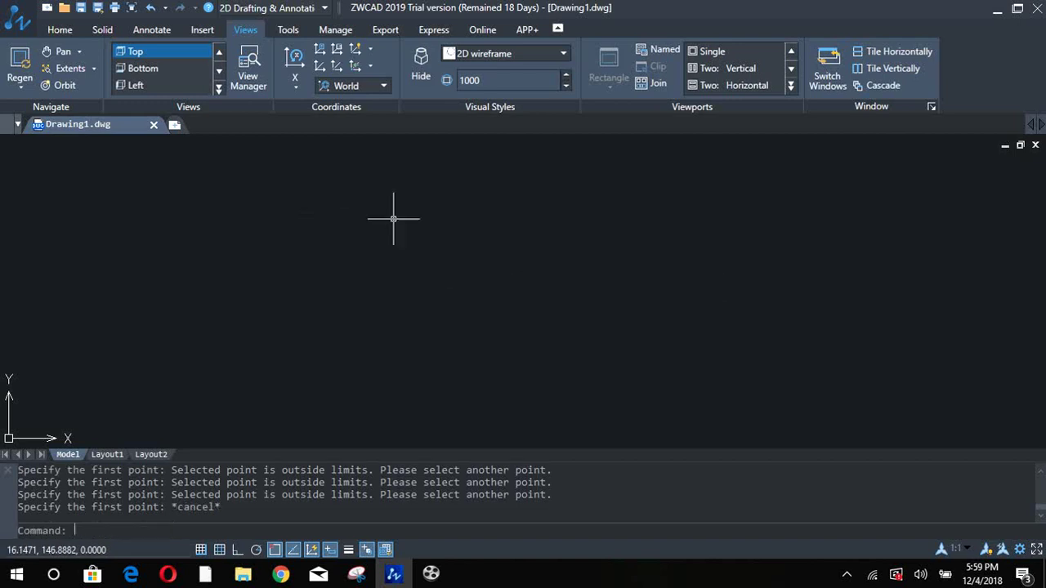
{"action": "left_click", "coordinate": [53, 32]}
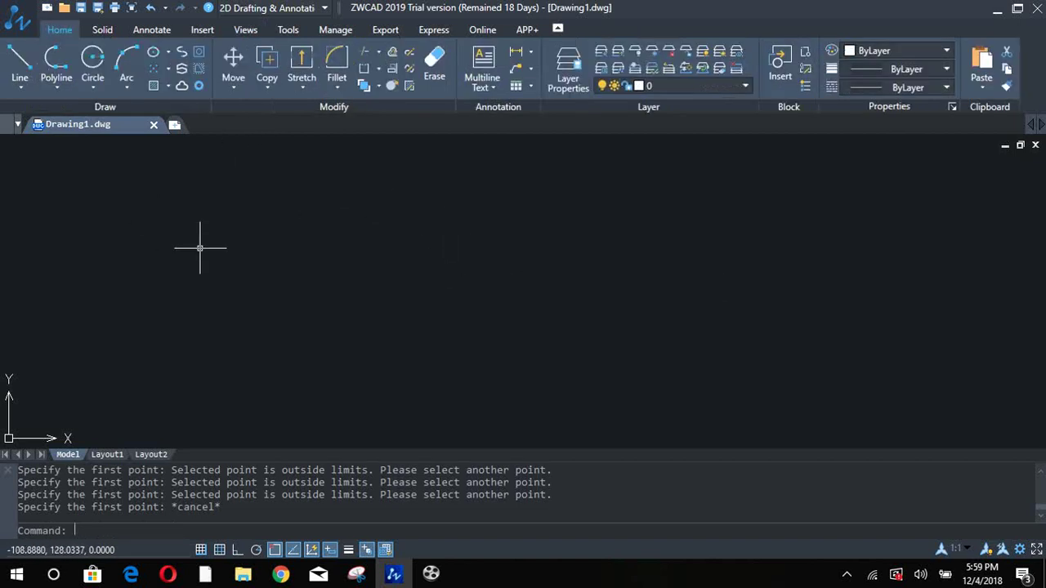
{"action": "left_click", "coordinate": [19, 65]}
{"action": "left_click", "coordinate": [503, 332]}
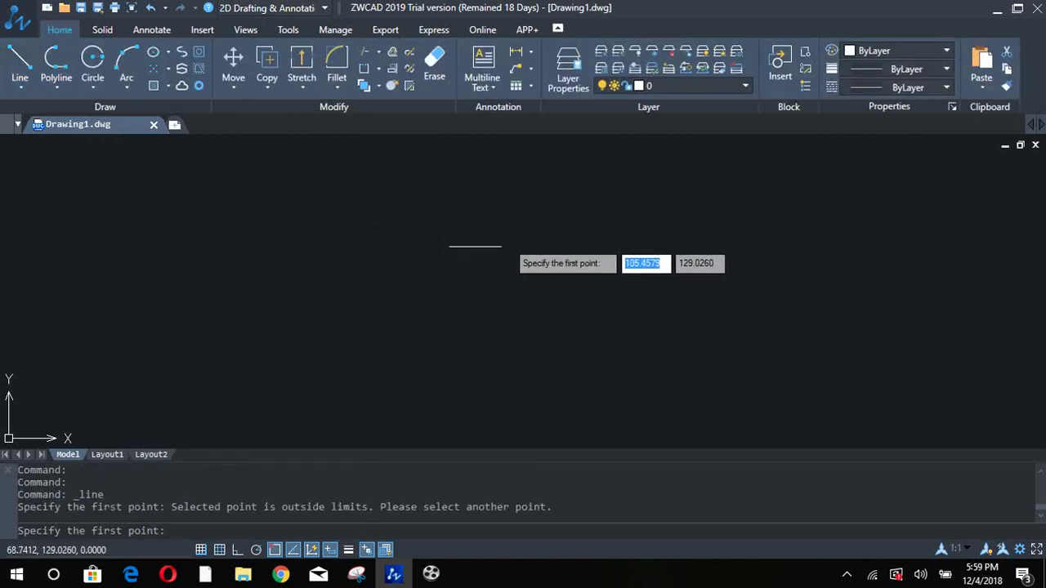
{"action": "key", "text": "Escape"}
- Turn limit checking OFF with the LIMITS command
{"action": "type", "text": "limits"}
{"action": "key", "text": "Return"}
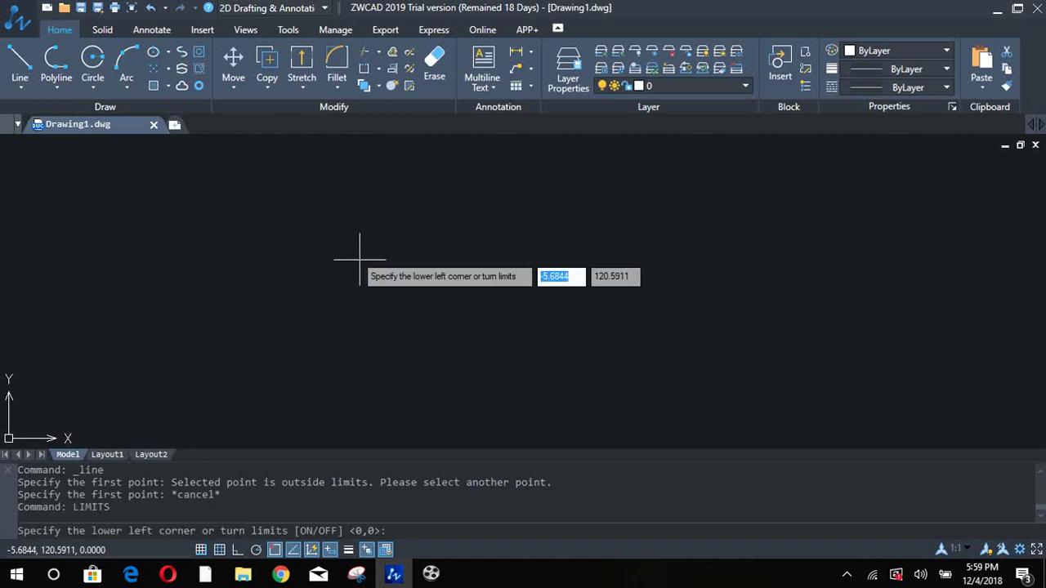
{"action": "type", "text": "off"}
{"action": "key", "text": "Return"}
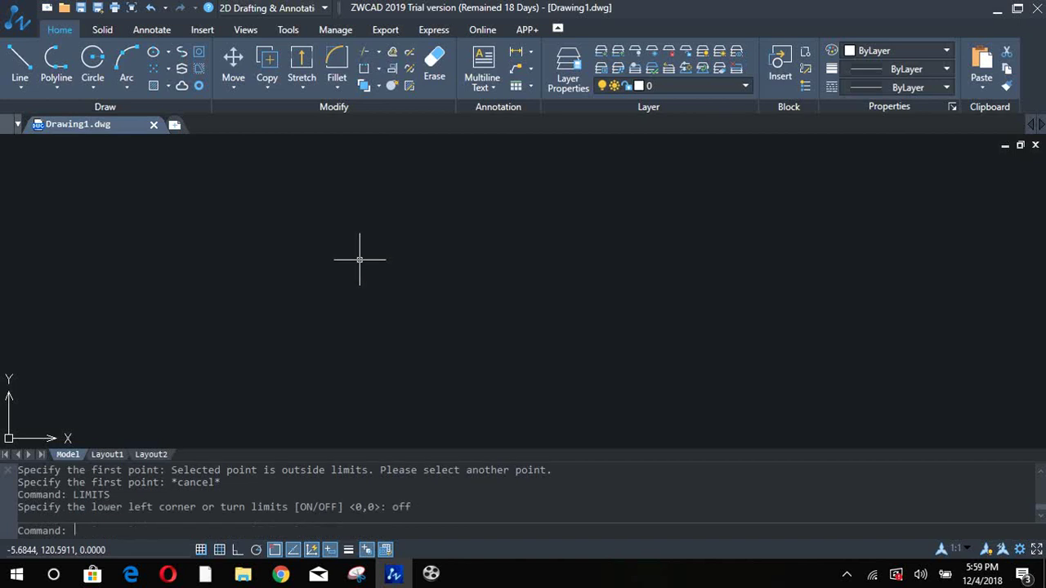
- Draw a 205-long horizontal line with Ortho mode turned on
{"action": "type", "text": "l"}
{"action": "key", "text": "Return"}
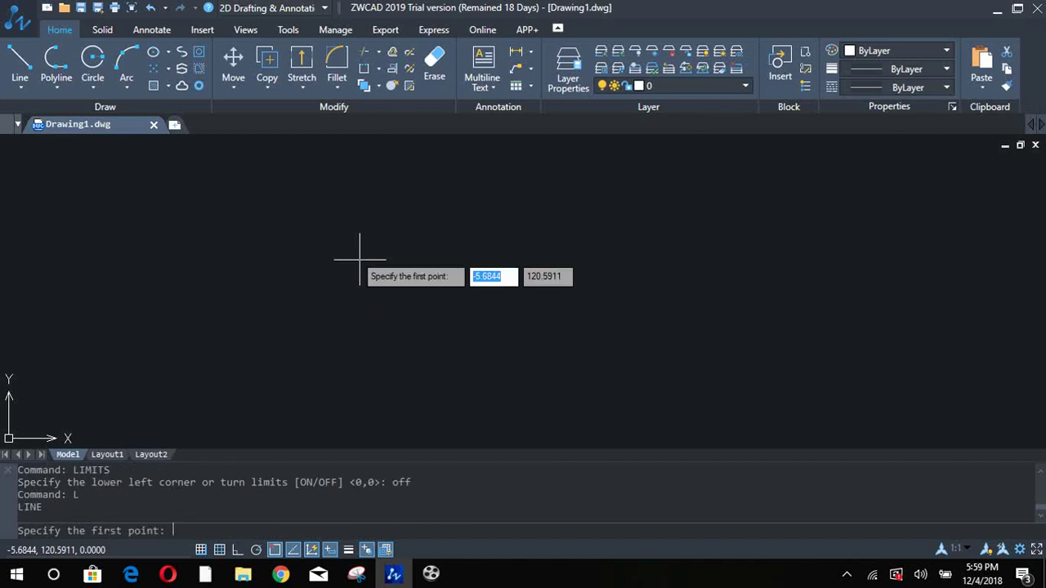
{"action": "left_click", "coordinate": [201, 266]}
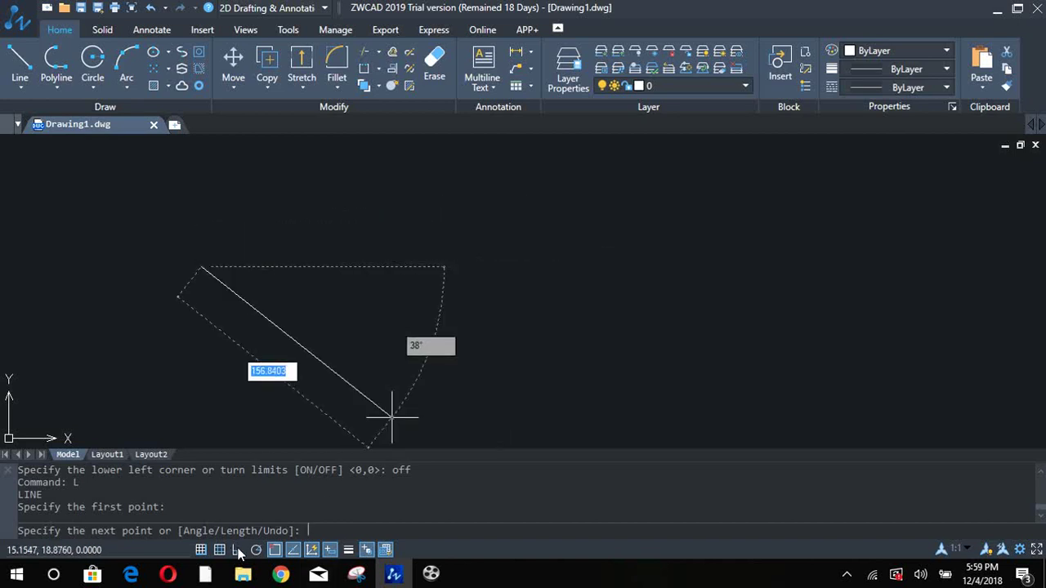
{"action": "left_click", "coordinate": [237, 550]}
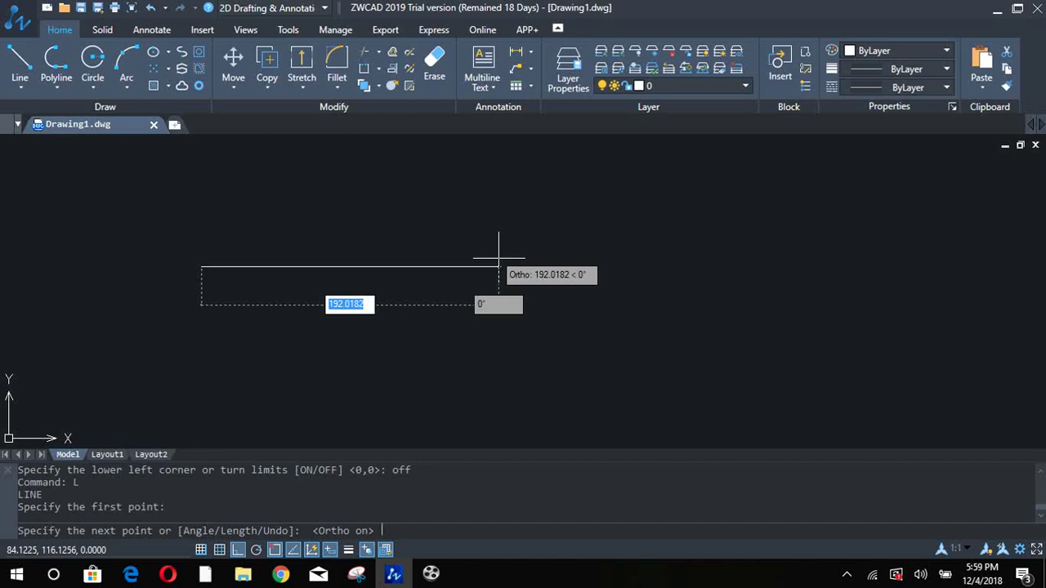
{"action": "type", "text": "205"}
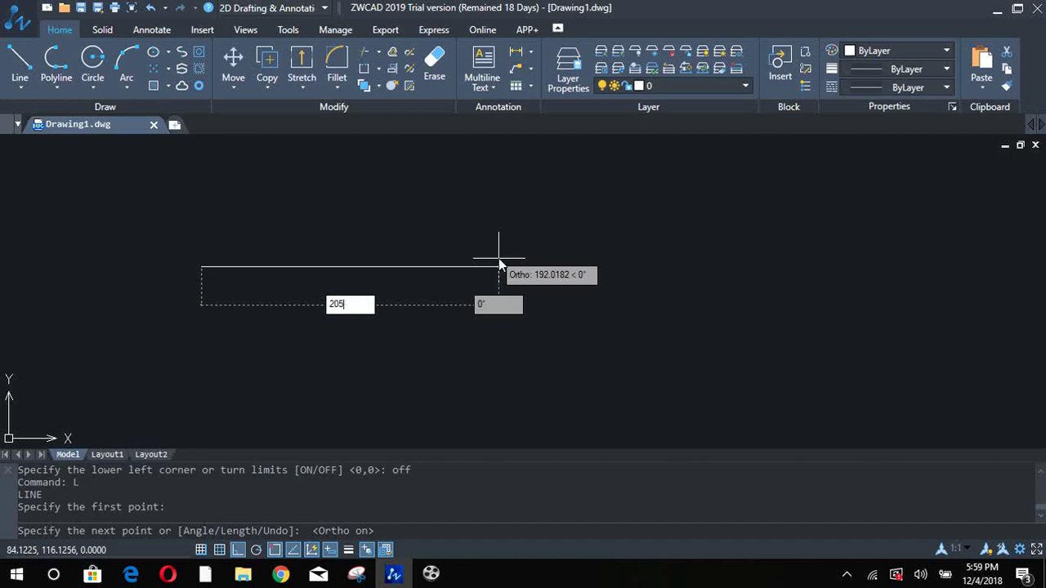
{"action": "key", "text": "Return"}
{"action": "key", "text": "Return"}
- Crossing-select the 205-long test line and delete it
{"action": "scroll", "coordinate": [416, 272], "scroll_direction": "down", "scroll_amount": 4}
{"action": "scroll", "coordinate": [404, 276], "scroll_direction": "up", "scroll_amount": 2}
{"action": "mouse_move", "coordinate": [416, 273]}
{"action": "middle_mouse_down"}
{"action": "mouse_move", "coordinate": [535, 280]}
{"action": "mouse_move", "coordinate": [484, 281]}
{"action": "middle_mouse_up"}
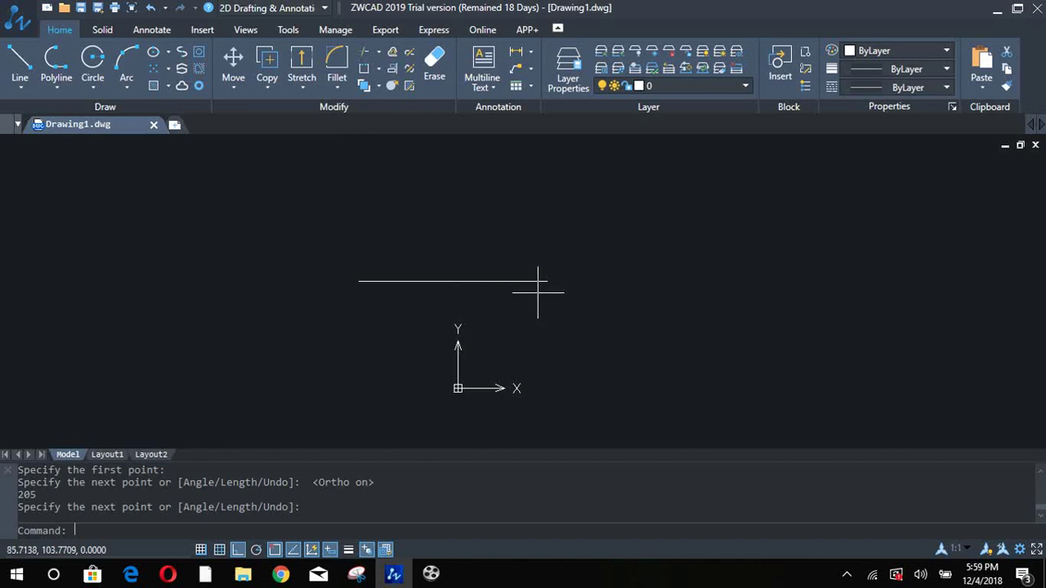
{"action": "left_click", "coordinate": [603, 235]}
{"action": "left_click", "coordinate": [247, 349]}
{"action": "key", "text": "Delete"}
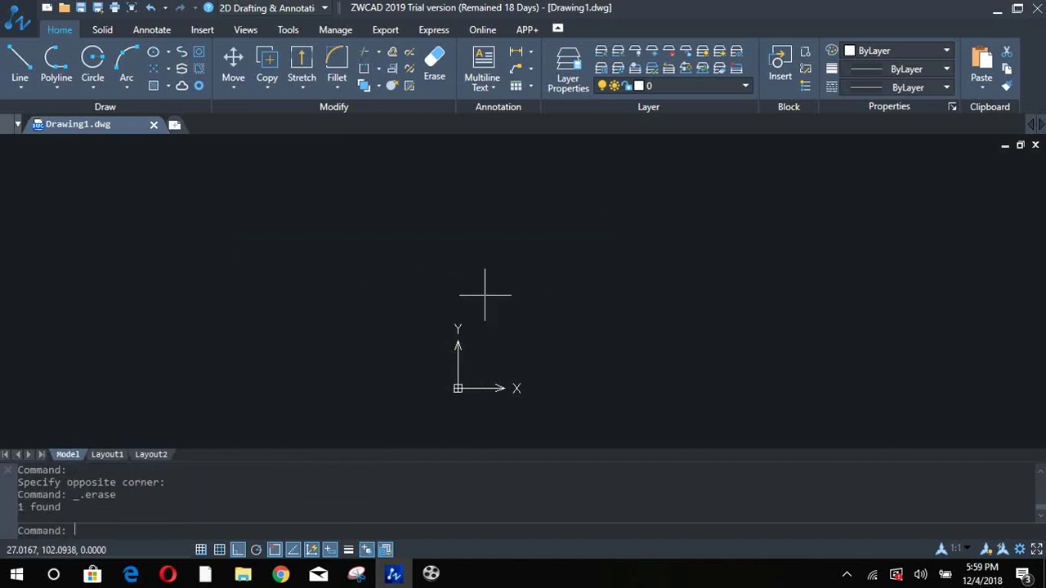
{"action": "scroll", "coordinate": [507, 319], "scroll_direction": "up", "scroll_amount": 5}
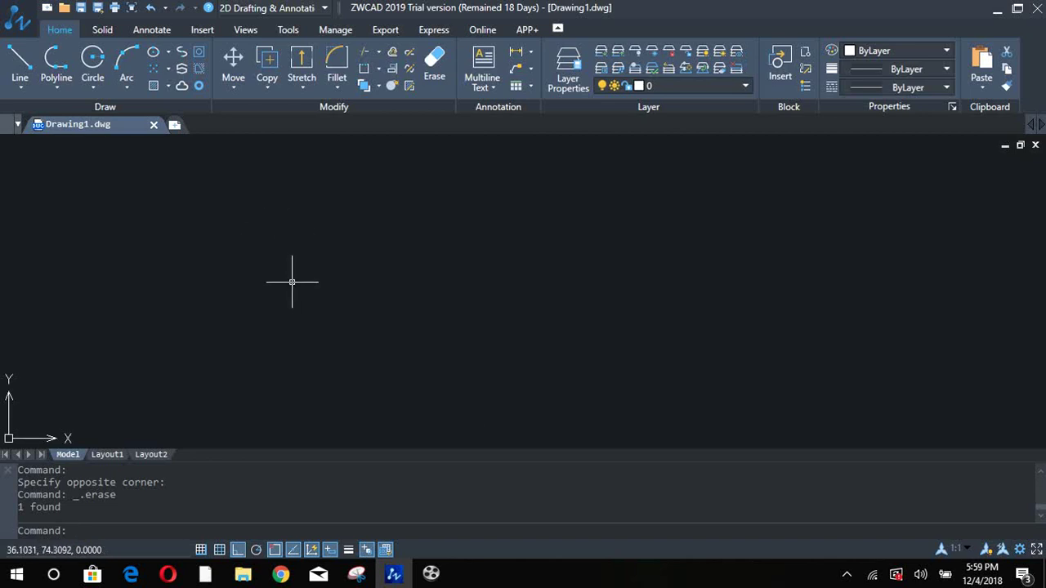
- Open Drawing Units with UN and set the decimal length precision to 0.0
{"action": "type", "text": "un"}
{"action": "key", "text": "Return"}
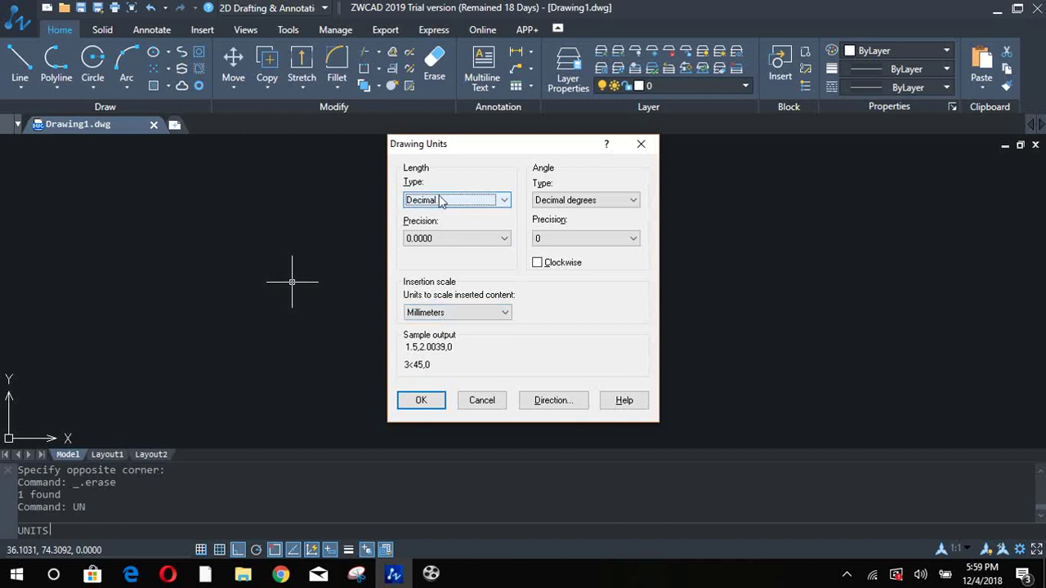
{"action": "left_click", "coordinate": [457, 239]}
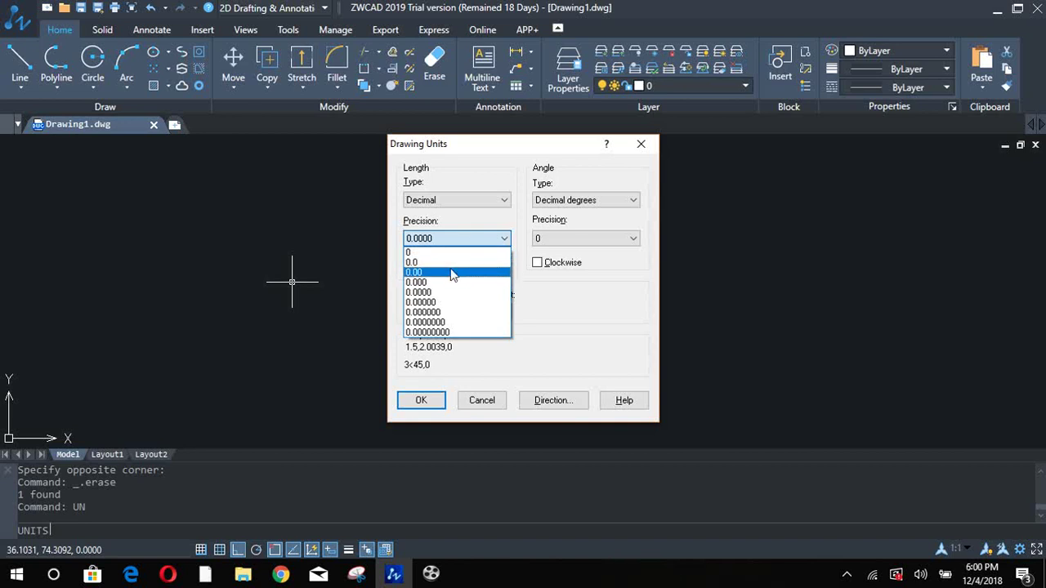
{"action": "key", "text": "Escape"}
{"action": "left_click", "coordinate": [447, 238]}
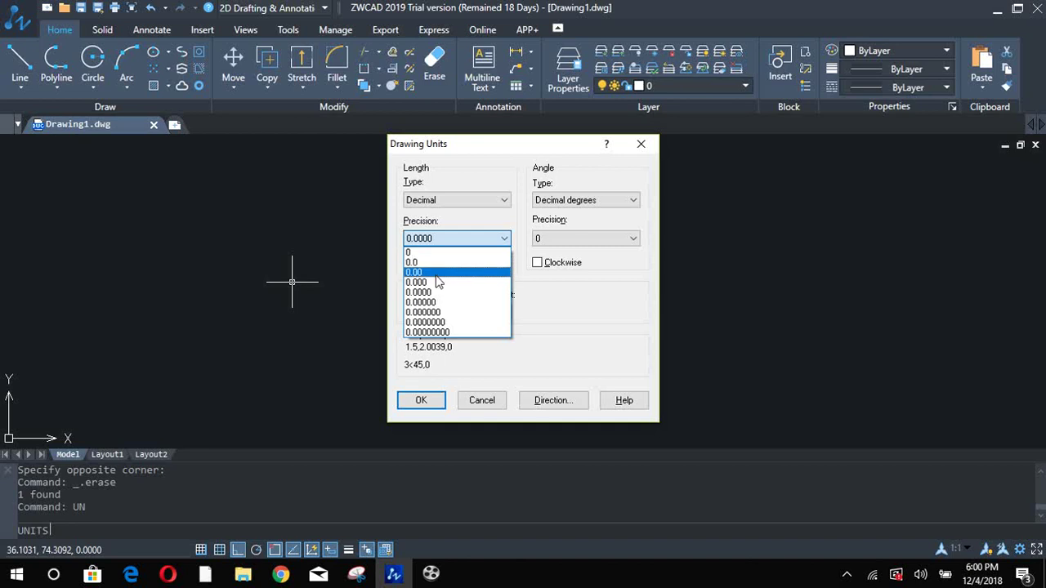
{"action": "left_click", "coordinate": [431, 263]}
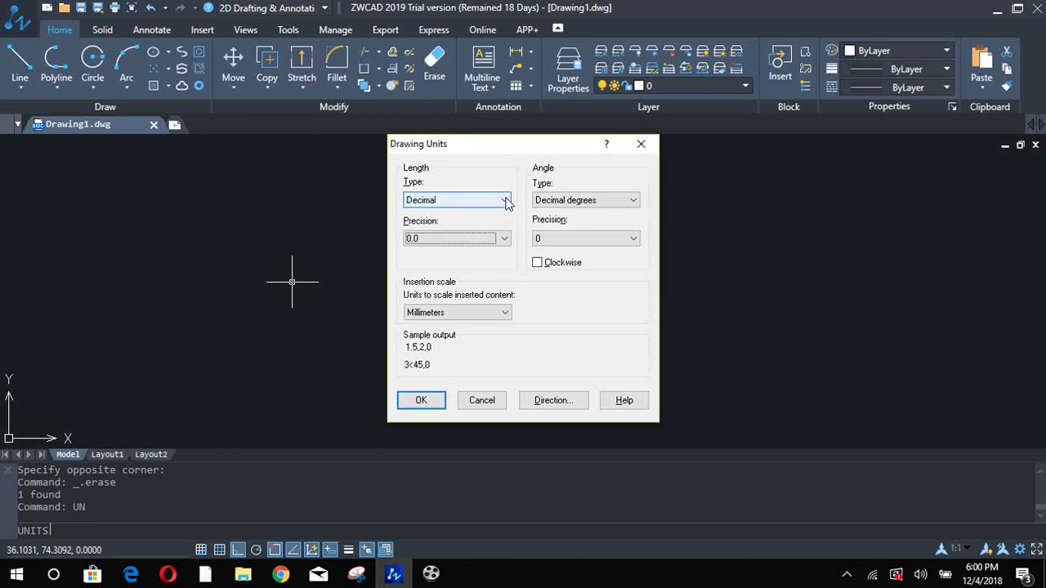
- Switch units to Architectural with 0'-0" precision and Inches insertion scale, then confirm with OK
{"action": "left_click", "coordinate": [506, 201]}
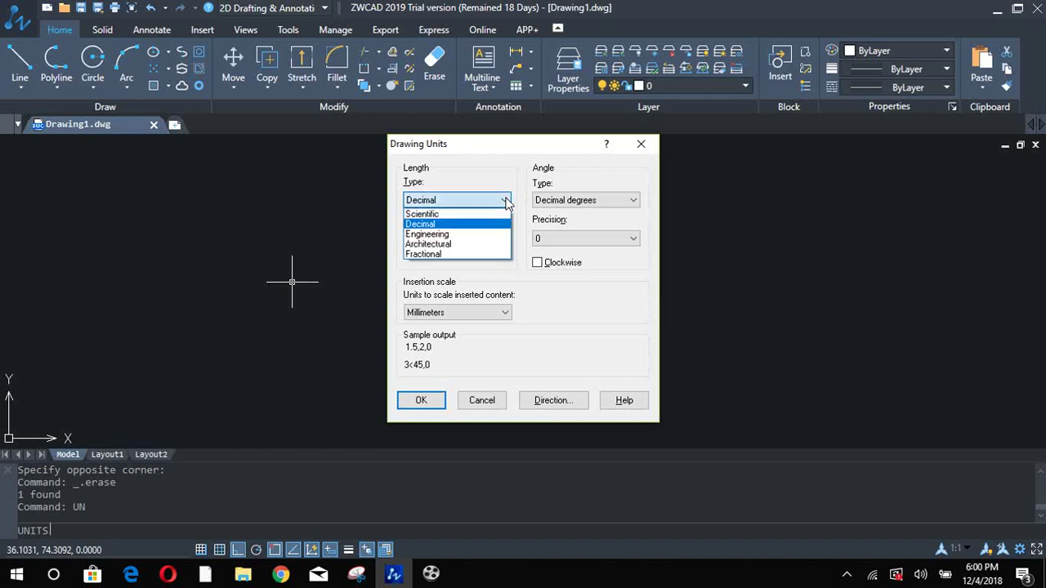
{"action": "left_click", "coordinate": [477, 247]}
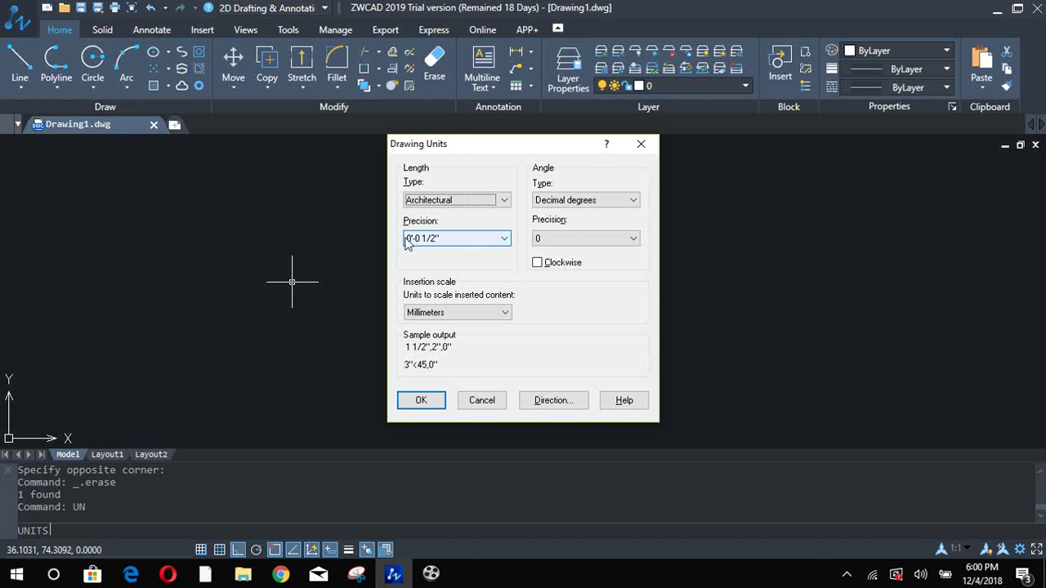
{"action": "left_click", "coordinate": [460, 239]}
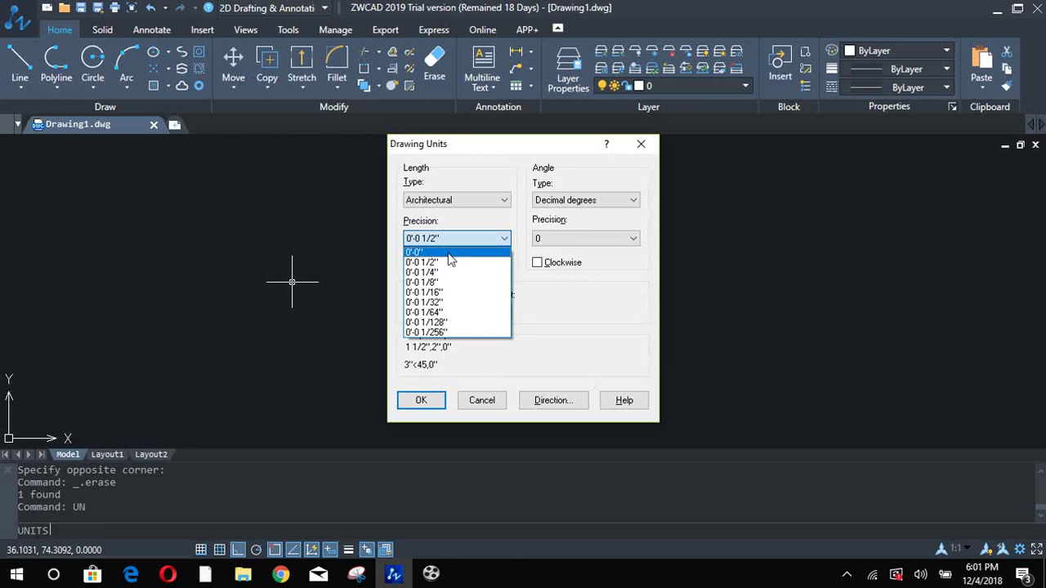
{"action": "left_click", "coordinate": [449, 259]}
{"action": "left_click", "coordinate": [454, 313]}
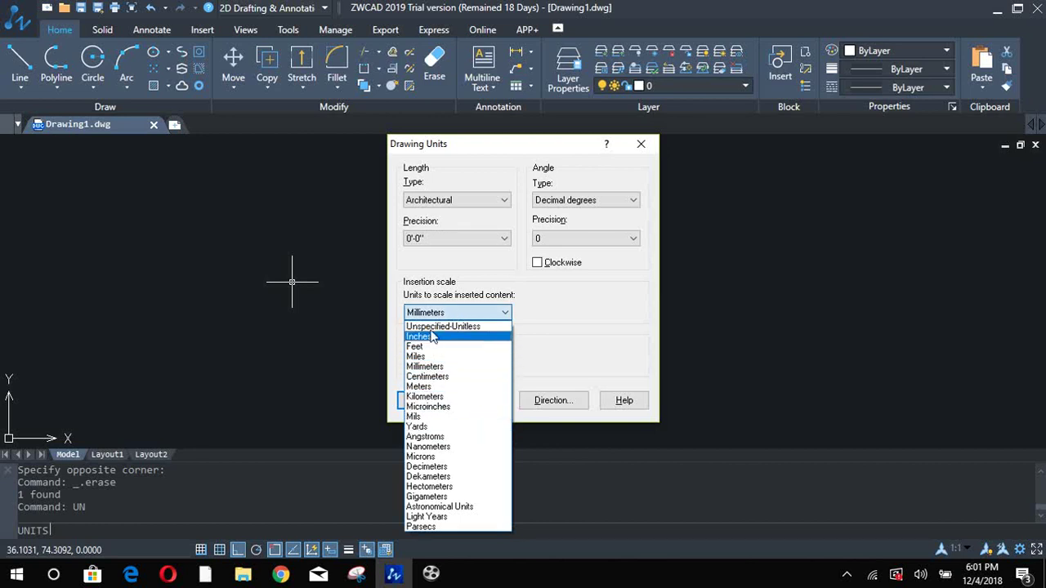
{"action": "left_click", "coordinate": [428, 336]}
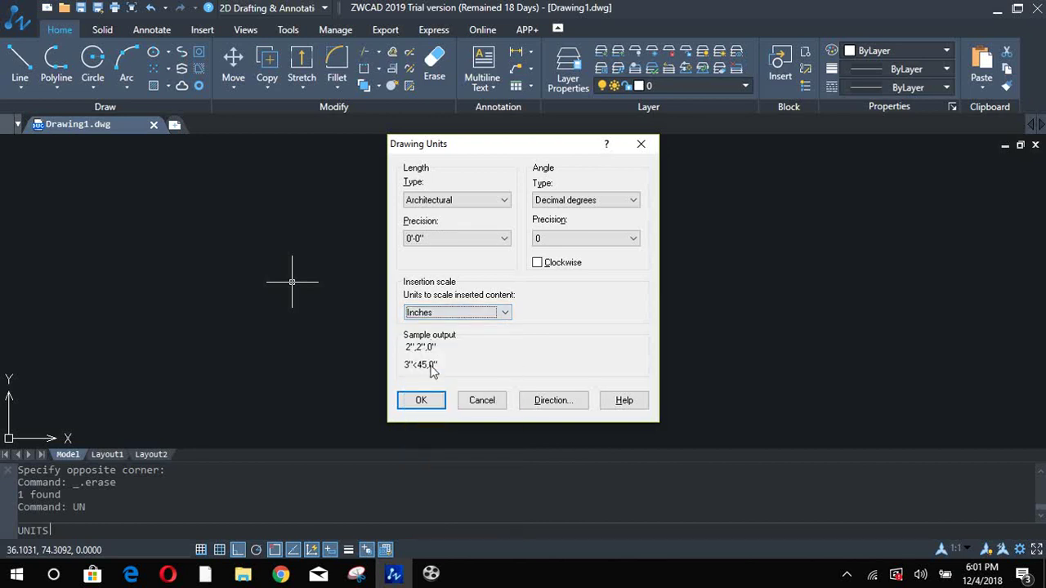
{"action": "left_click", "coordinate": [414, 402]}
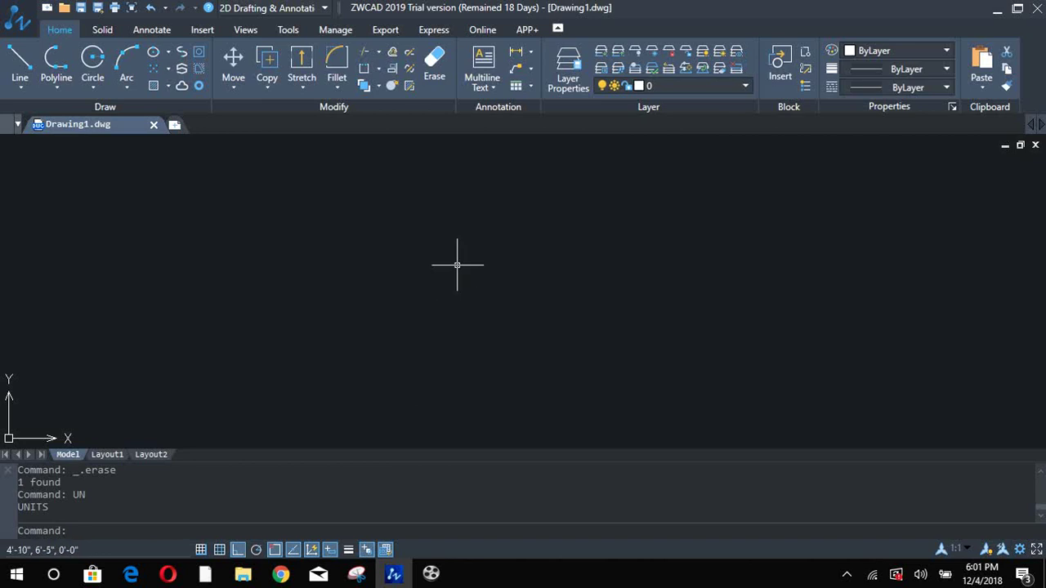
- Open the Dimension Style Manager with D and modify the ISO-25 style
{"action": "type", "text": "d"}
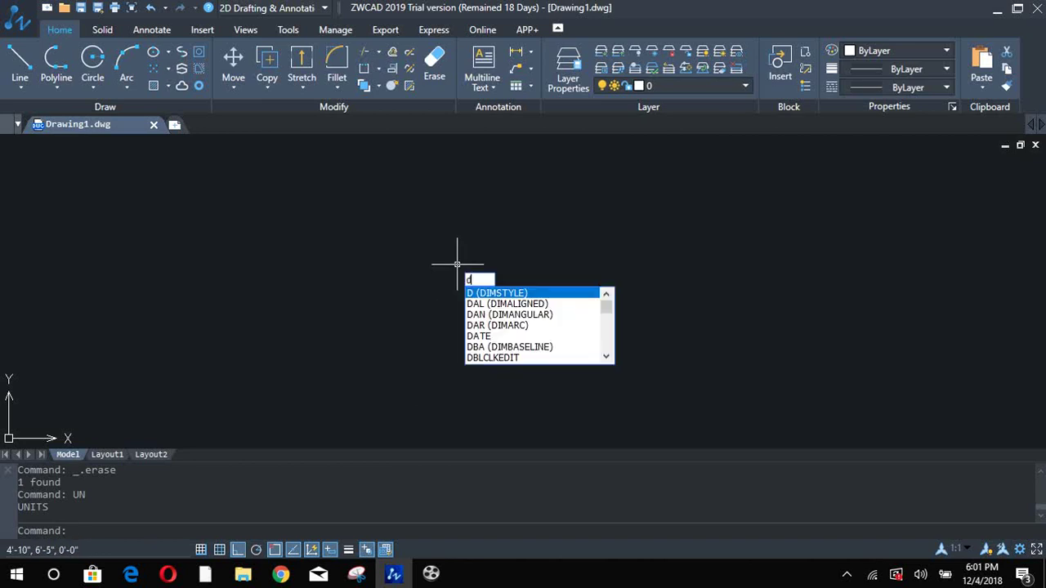
{"action": "key", "text": "Return"}
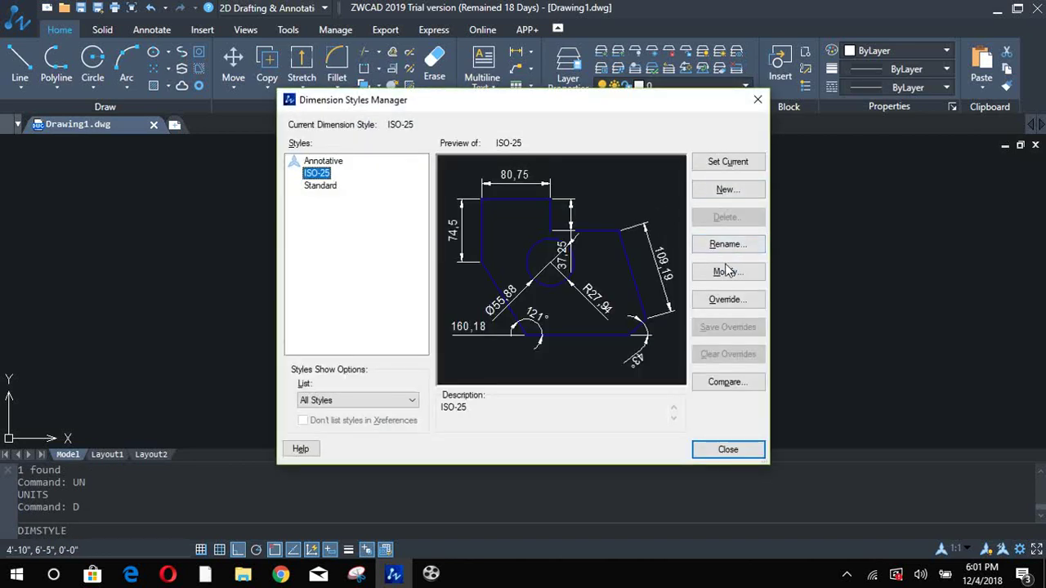
{"action": "left_click", "coordinate": [725, 271]}
{"action": "key", "text": "Return"}
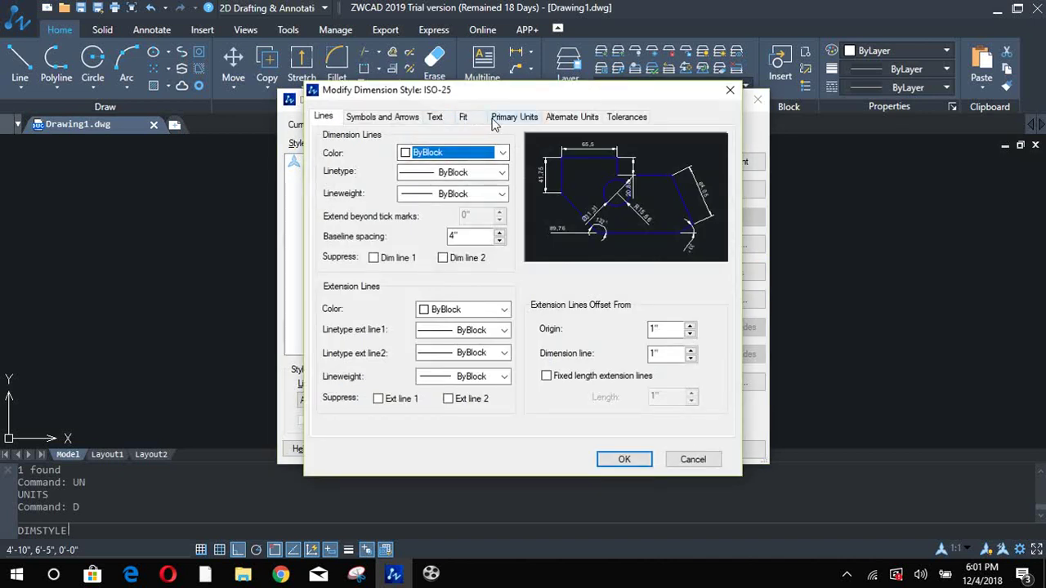
- Set ISO-25 primary units to Architectural format with 0'-0 1/2" precision
{"action": "left_click", "coordinate": [503, 122]}
{"action": "left_click", "coordinate": [461, 149]}
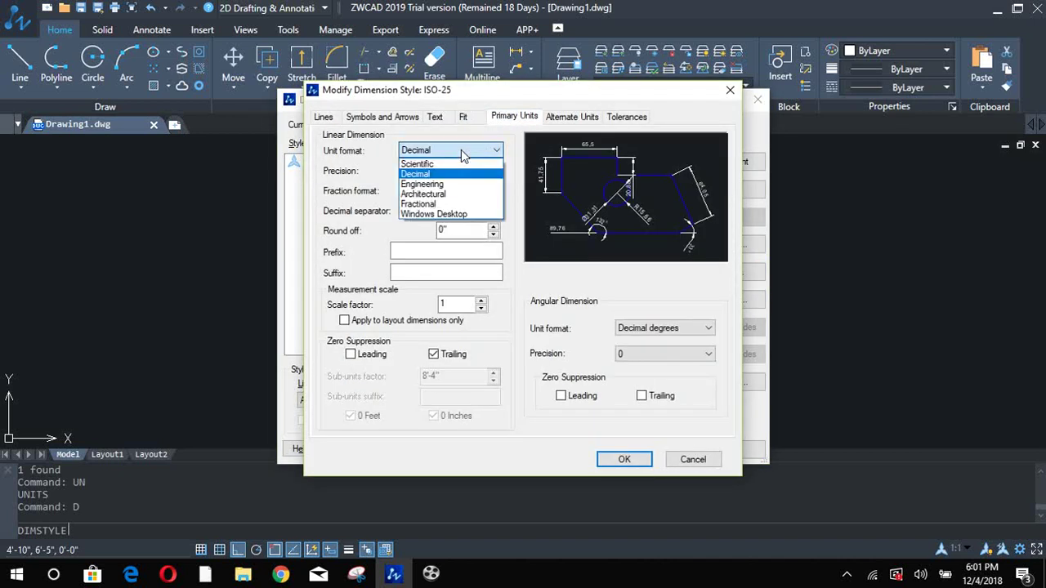
{"action": "left_click", "coordinate": [448, 194]}
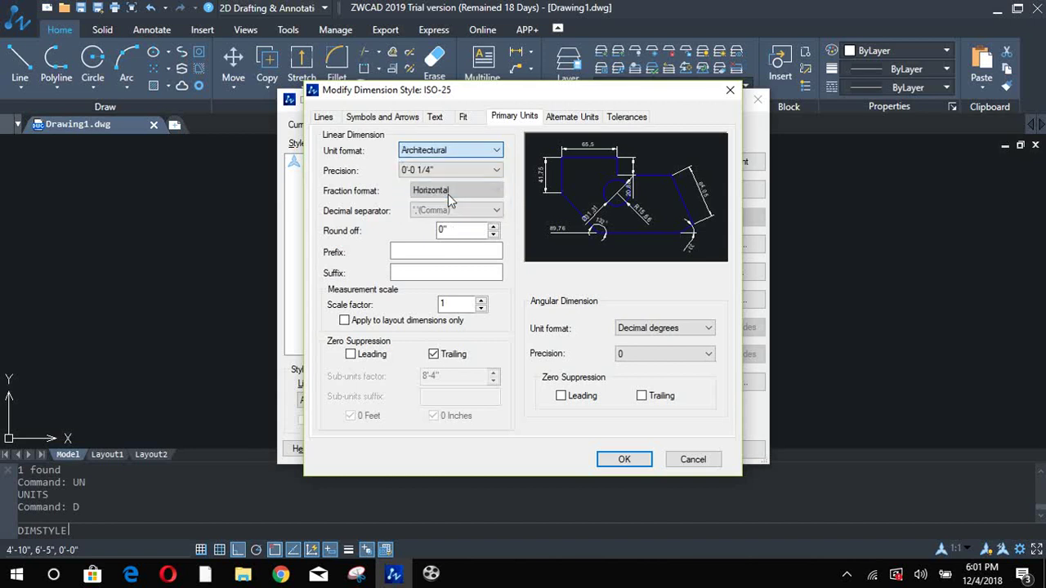
{"action": "left_click", "coordinate": [455, 174]}
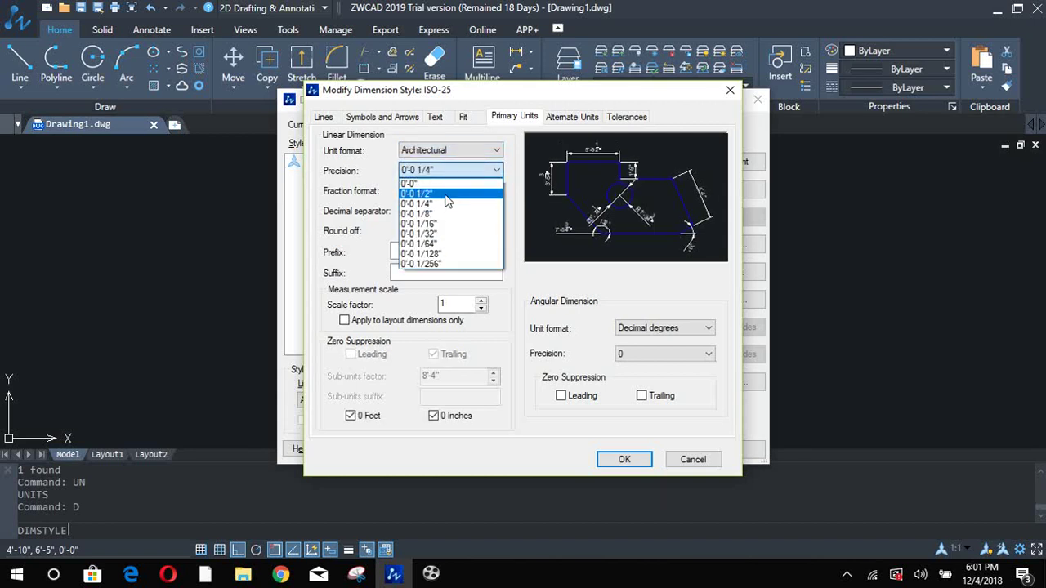
{"action": "left_click", "coordinate": [447, 195]}
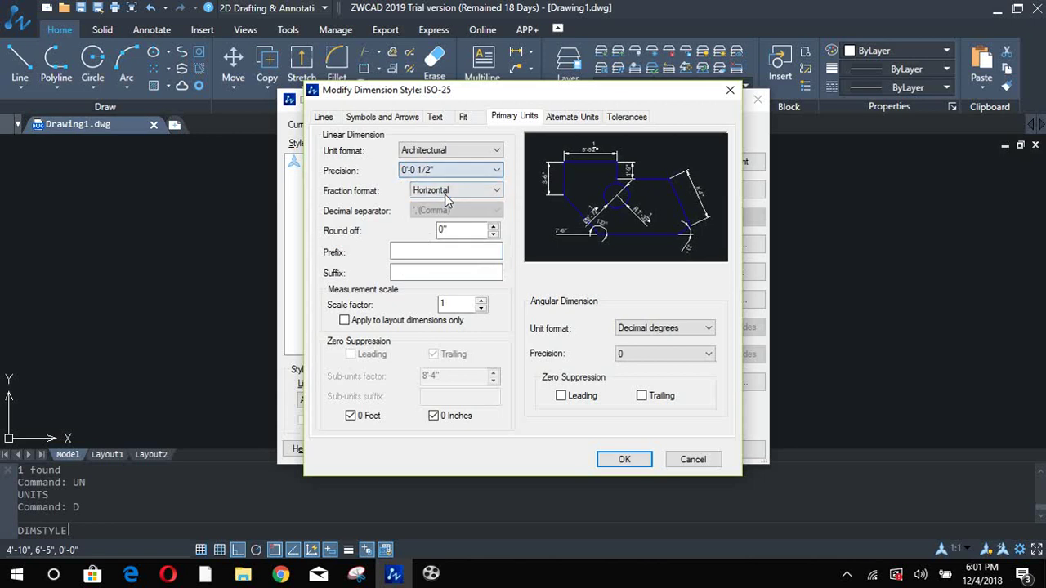
{"action": "left_click", "coordinate": [331, 118]}
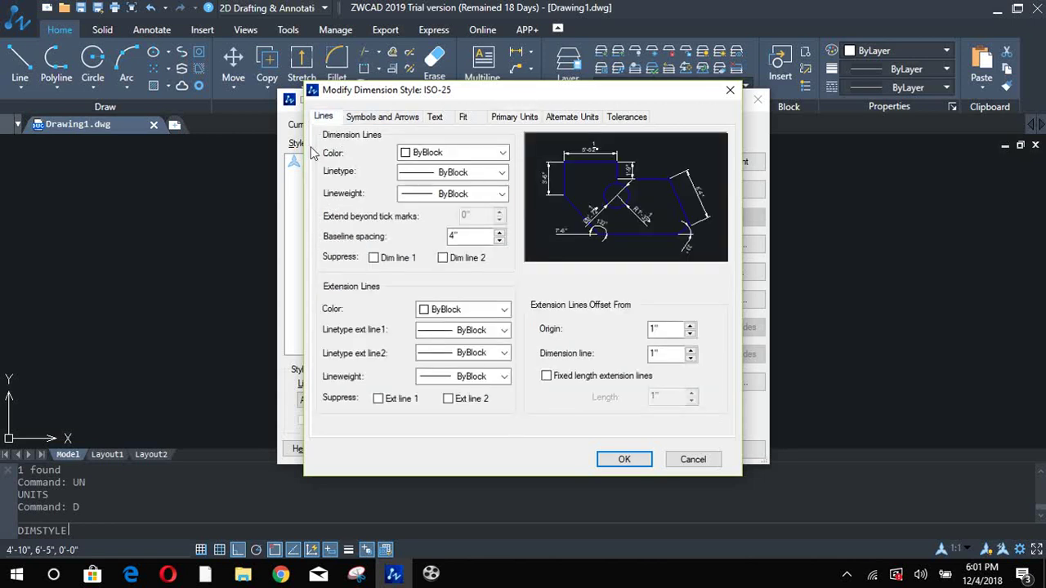
- Color the ISO-25 dimension lines Yellow and its extension lines Blue
{"action": "left_click", "coordinate": [458, 153]}
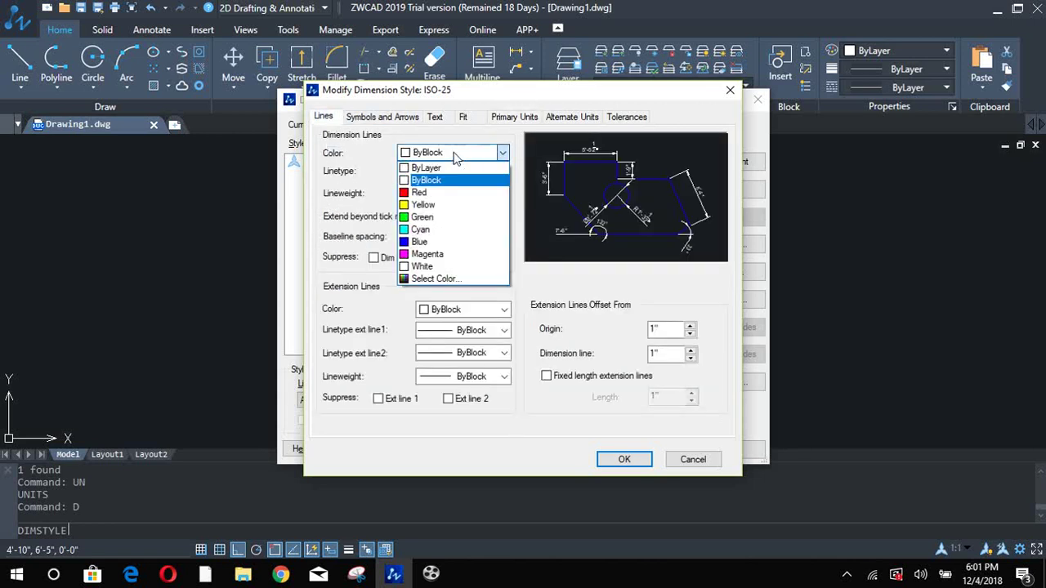
{"action": "left_click", "coordinate": [447, 205]}
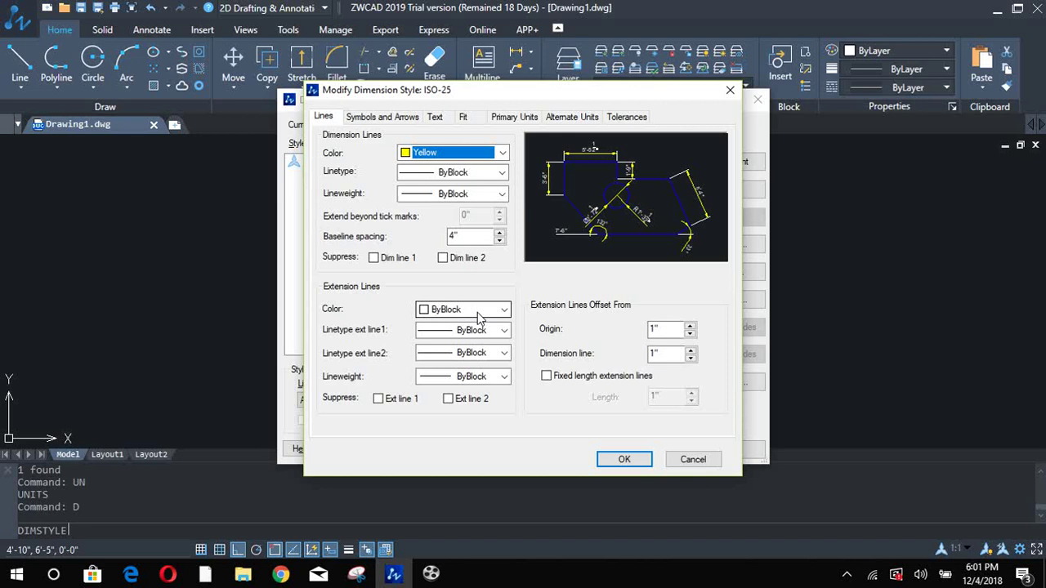
{"action": "left_click", "coordinate": [477, 312]}
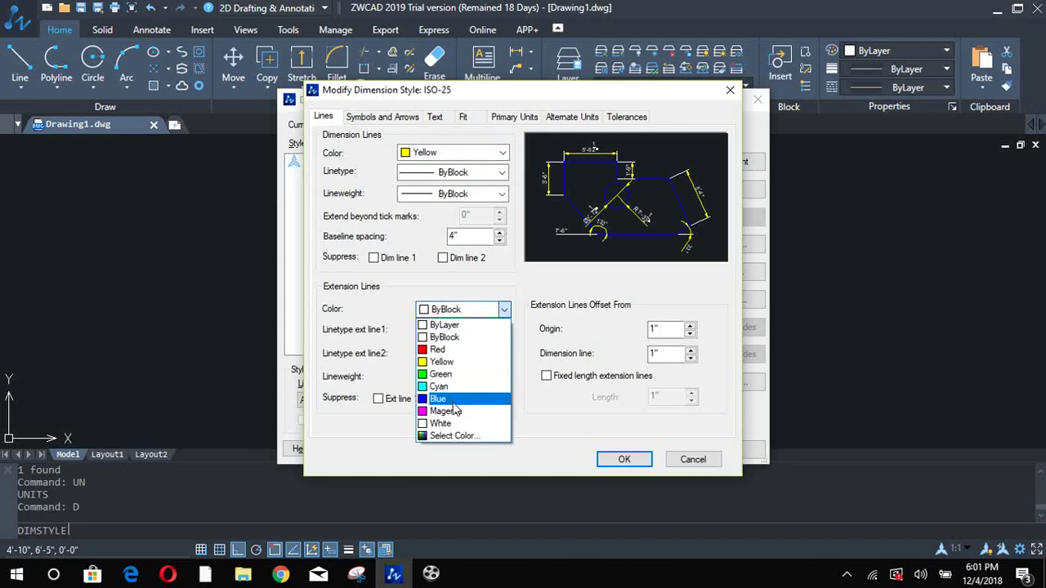
{"action": "left_click", "coordinate": [454, 403]}
{"action": "left_click", "coordinate": [386, 119]}
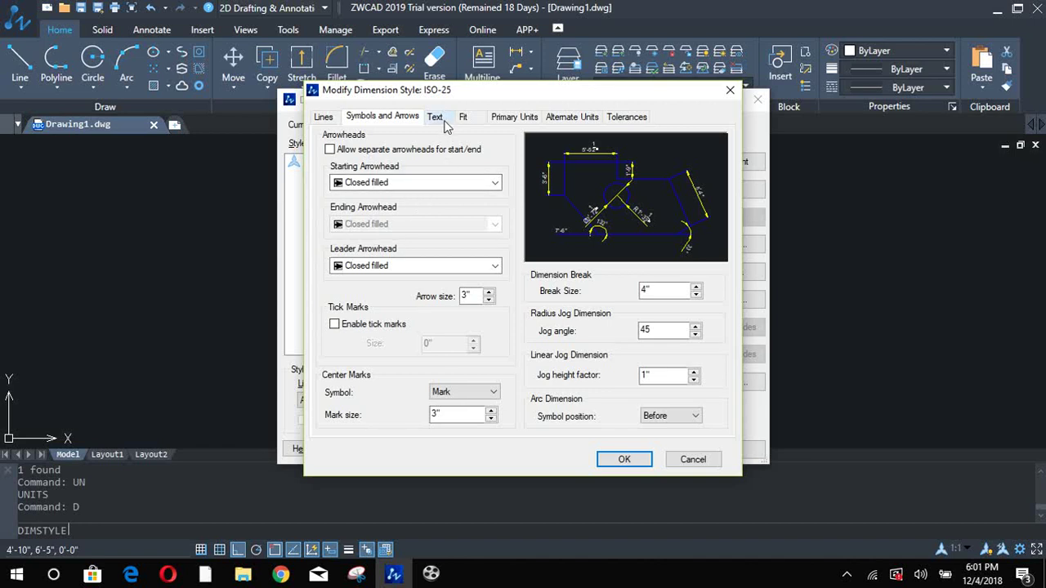
- Check the starting arrowhead and text colour, keeping Closed filled and ByBlock unchanged
{"action": "left_click", "coordinate": [438, 182]}
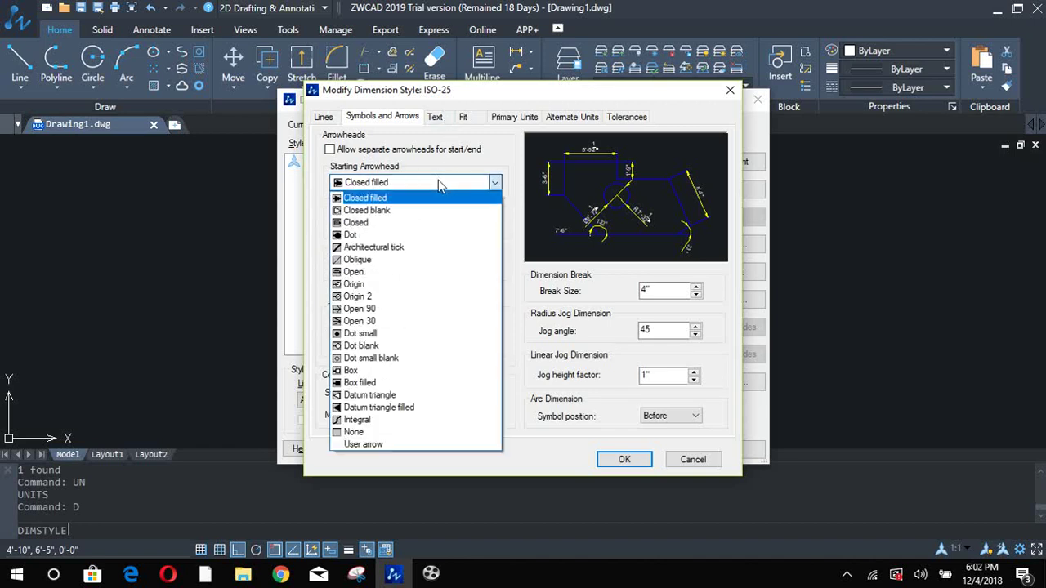
{"action": "left_click", "coordinate": [439, 120]}
{"action": "left_click", "coordinate": [435, 119]}
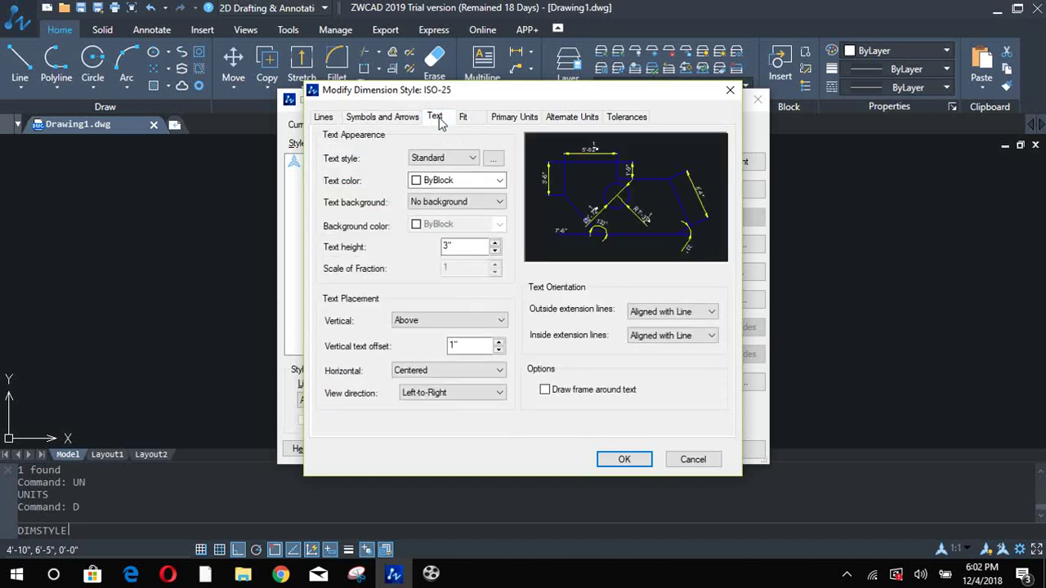
{"action": "left_click", "coordinate": [478, 186]}
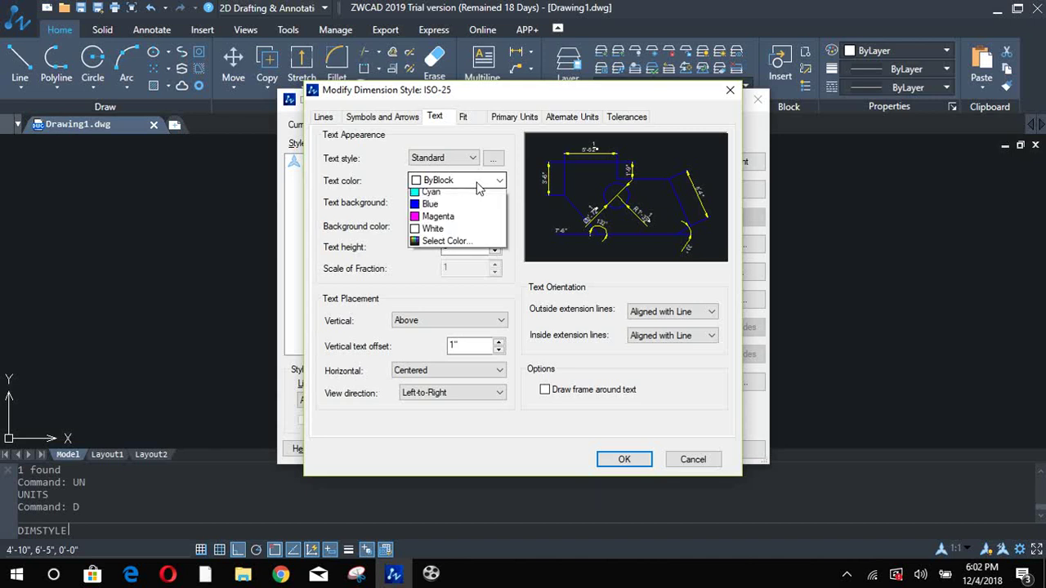
{"action": "left_click", "coordinate": [478, 186]}
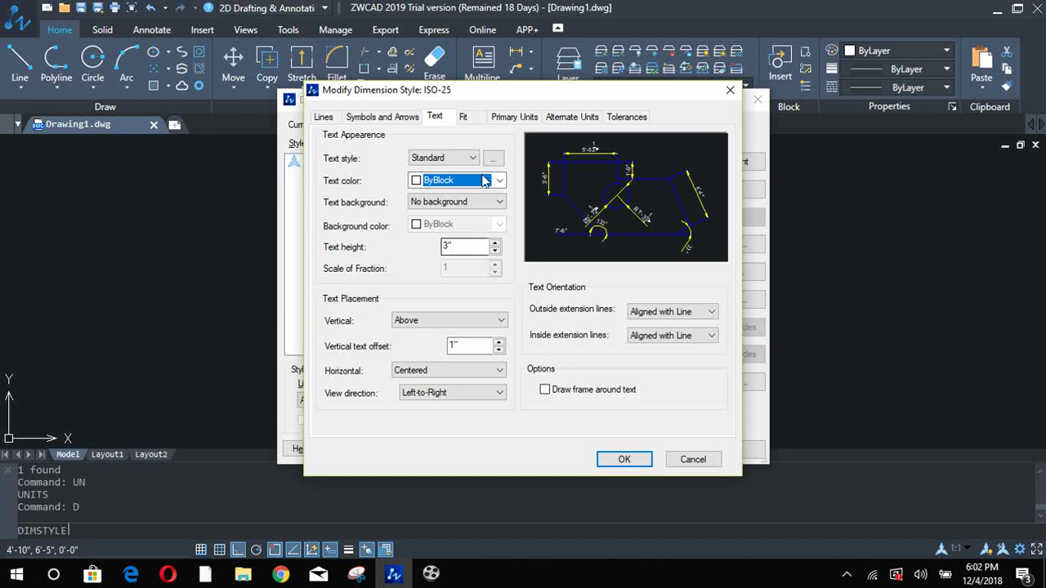
{"action": "left_click", "coordinate": [471, 121]}
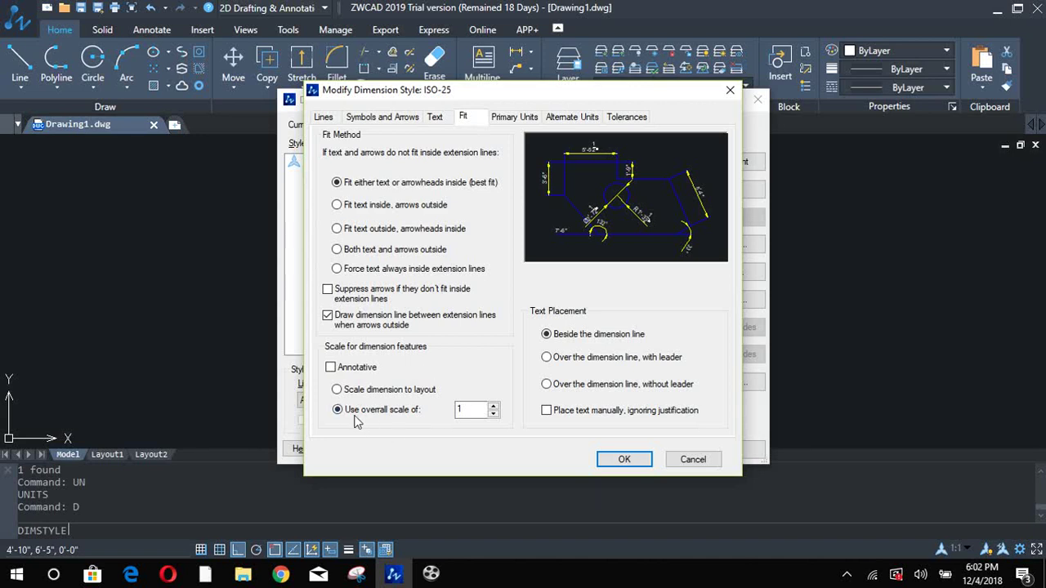
- Set the ISO-25 overall dimension scale to 5 and save the style with OK
{"action": "left_click", "coordinate": [468, 409]}
{"action": "key", "text": "BackSpace"}
{"action": "type", "text": "5"}
{"action": "left_click", "coordinate": [514, 119]}
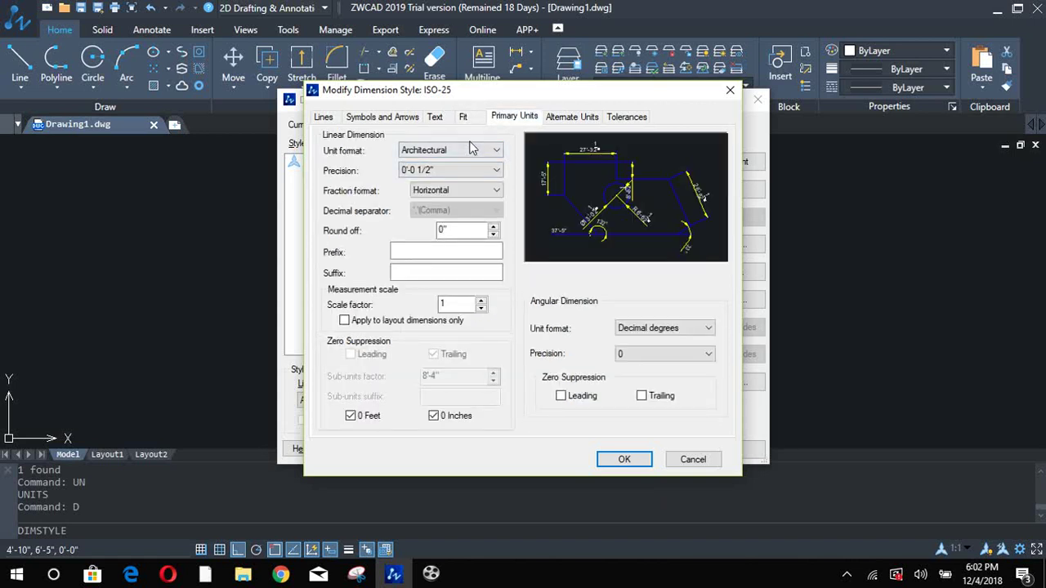
{"action": "left_click", "coordinate": [623, 460]}
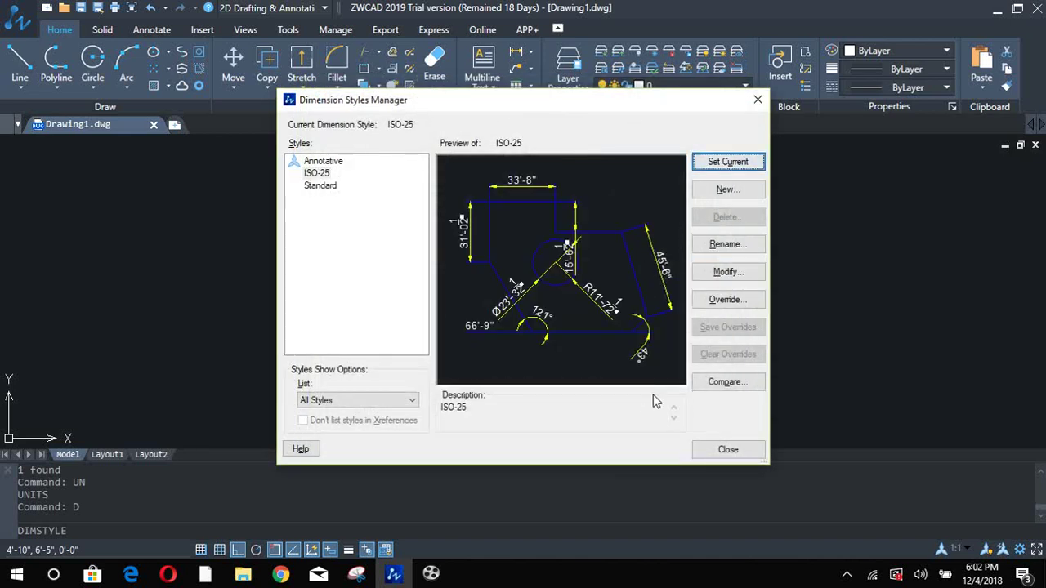
- Close the Dimension Style Manager and zoom to show the whole drawing
{"action": "left_click", "coordinate": [719, 455]}
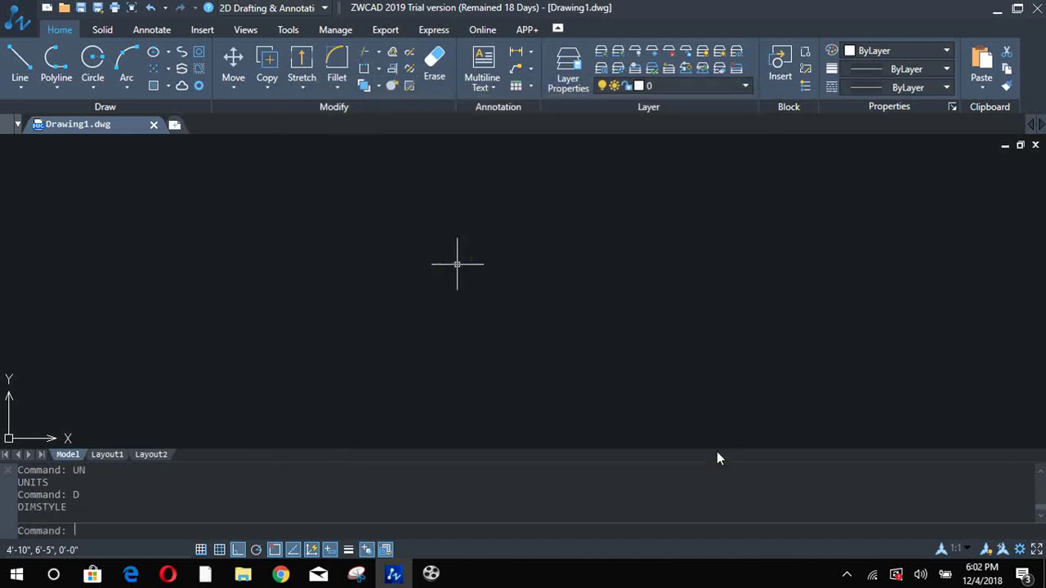
{"action": "type", "text": "z"}
{"action": "key", "text": "Return"}
{"action": "type", "text": "a"}
{"action": "key", "text": "Return"}
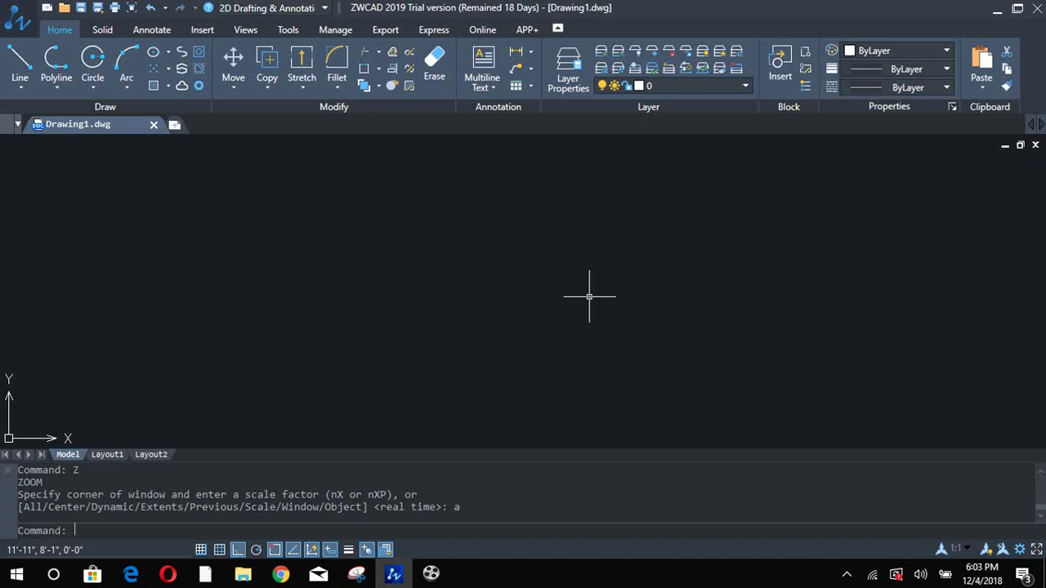
- Start a LINE at a picked corner and draw the 30' bottom edge
{"action": "type", "text": "l"}
{"action": "key", "text": "Return"}
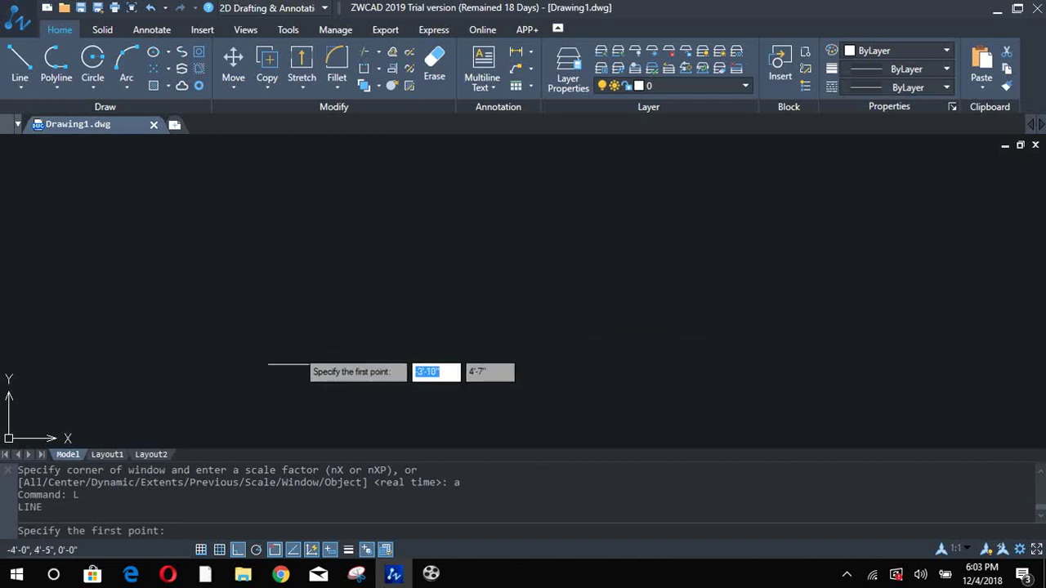
{"action": "left_click", "coordinate": [282, 370]}
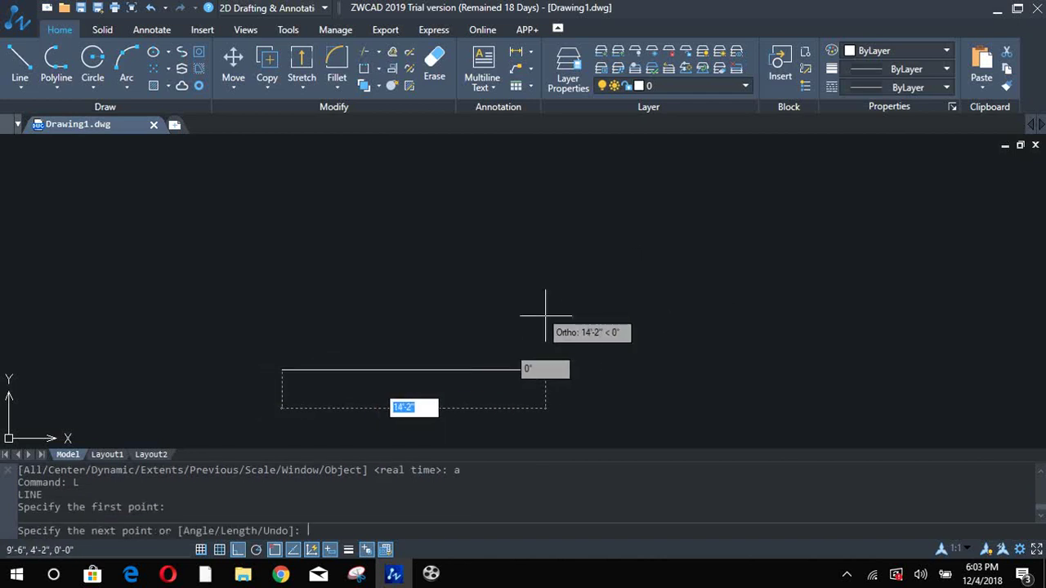
{"action": "type", "text": "30"}
{"action": "type", "text": "'"}
{"action": "key", "text": "Return"}
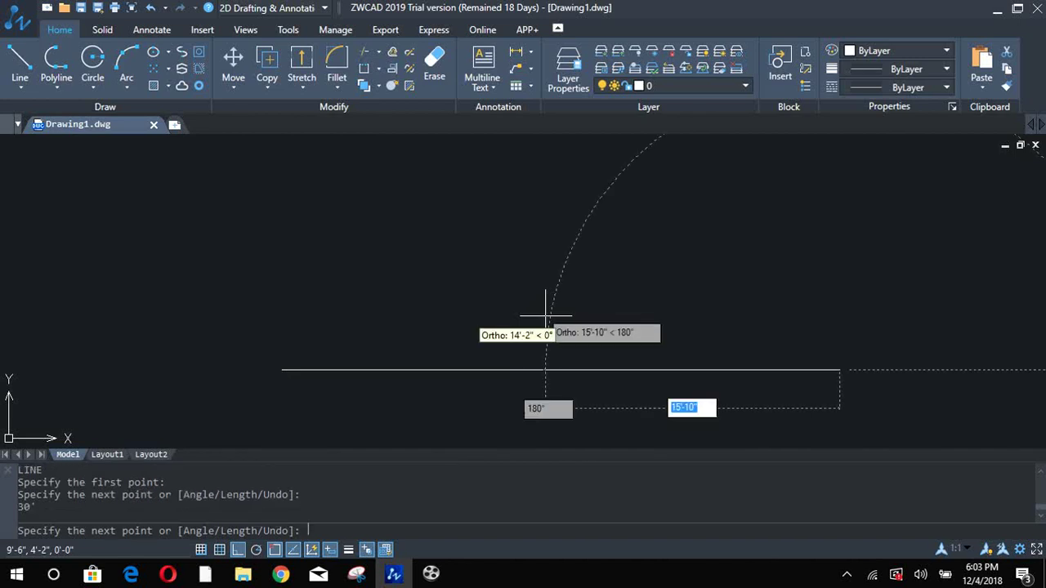
{"action": "scroll", "coordinate": [546, 315], "scroll_direction": "down", "scroll_amount": 5}
{"action": "scroll", "coordinate": [545, 315], "scroll_direction": "up", "scroll_amount": 5}
{"action": "scroll", "coordinate": [545, 315], "scroll_direction": "down", "scroll_amount": 5}
{"action": "scroll", "coordinate": [545, 315], "scroll_direction": "up", "scroll_amount": 5}
{"action": "scroll", "coordinate": [545, 315], "scroll_direction": "down", "scroll_amount": 5}
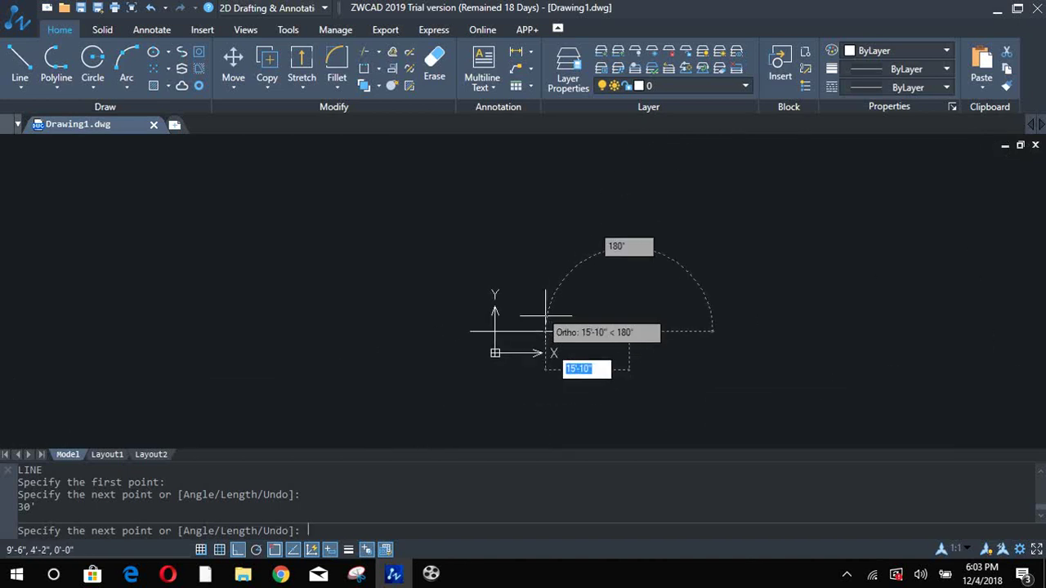
{"action": "mouse_move", "coordinate": [724, 205]}
{"action": "middle_mouse_down"}
{"action": "mouse_move", "coordinate": [673, 263]}
{"action": "mouse_move", "coordinate": [645, 215]}
{"action": "middle_mouse_up"}
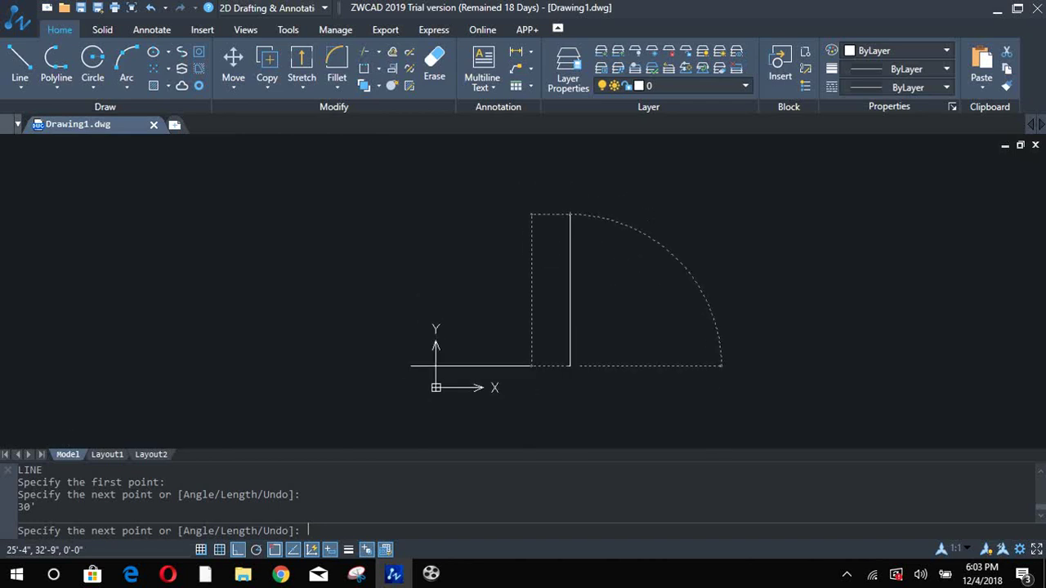
- Draw the 30' right and top edges and close the square
{"action": "type", "text": "30"}
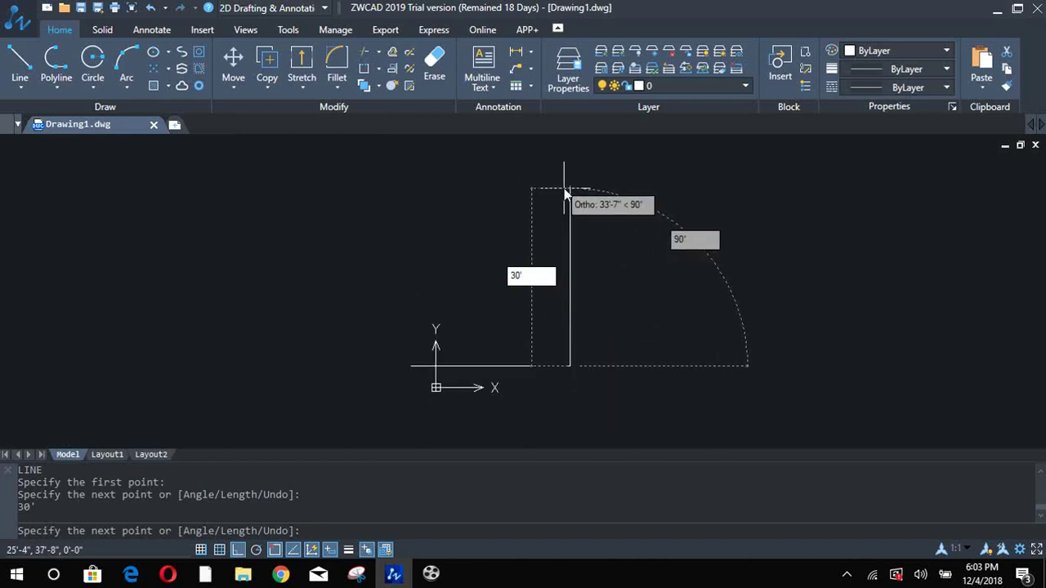
{"action": "key", "text": "Return"}
{"action": "type", "text": "30"}
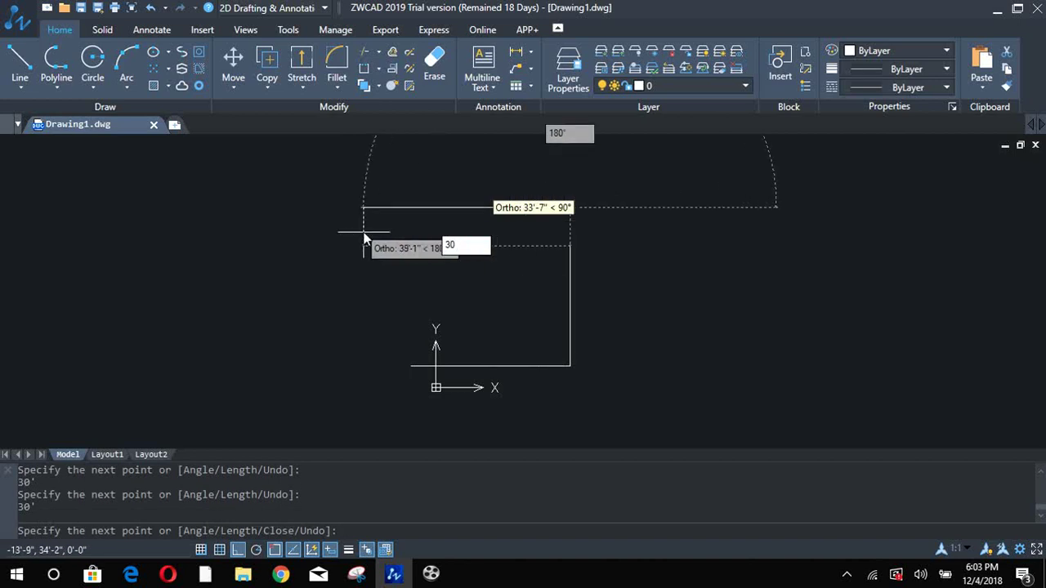
{"action": "key", "text": "Return"}
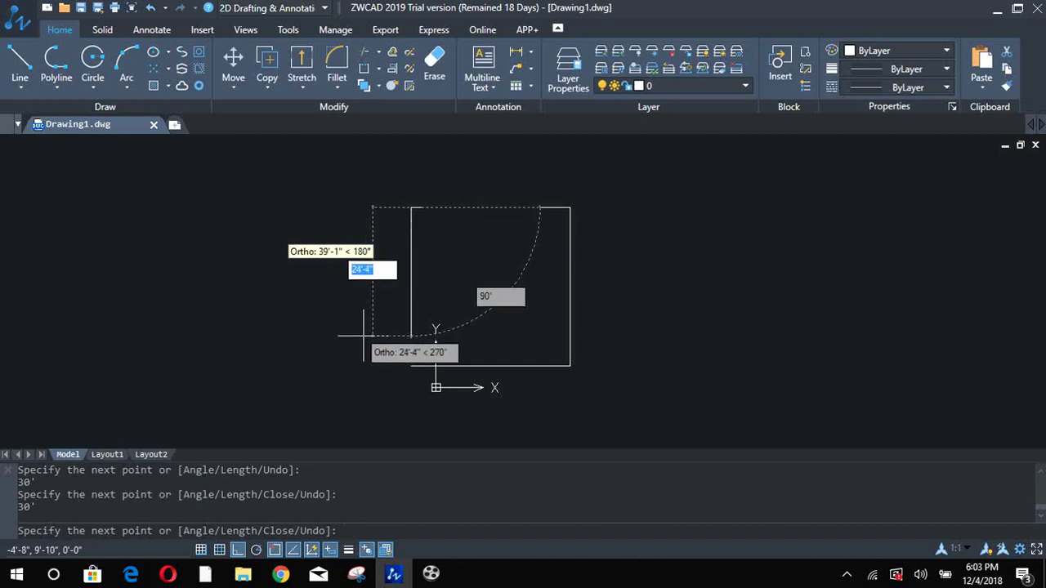
{"action": "type", "text": "c"}
{"action": "key", "text": "Return"}
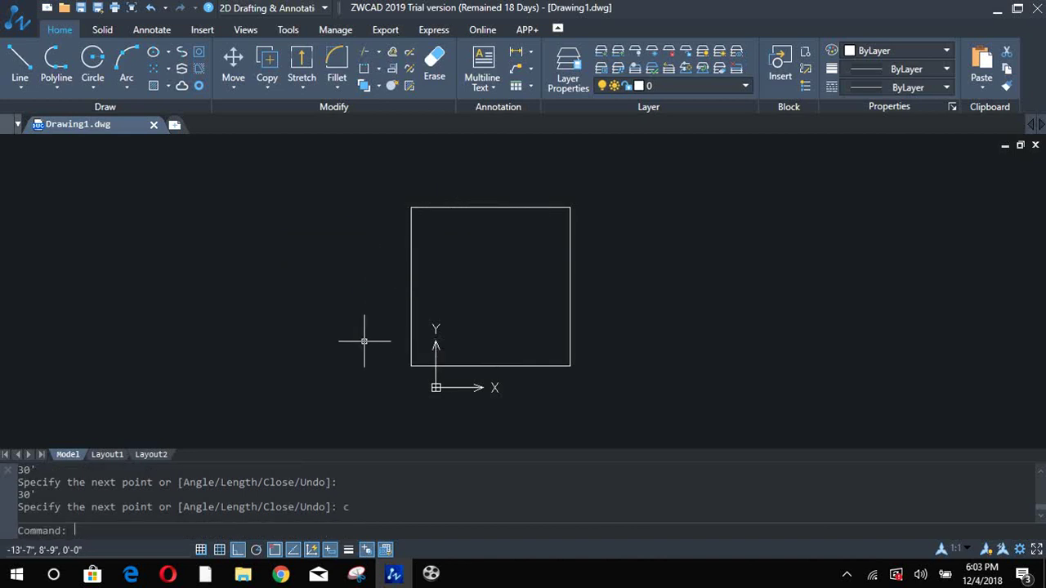
- Set UCSICON to Noorigin so the axes icon stays off the origin, then show Annotate tools
{"action": "middle_click_drag", "start_coordinate": [466, 299], "coordinate": [521, 259]}
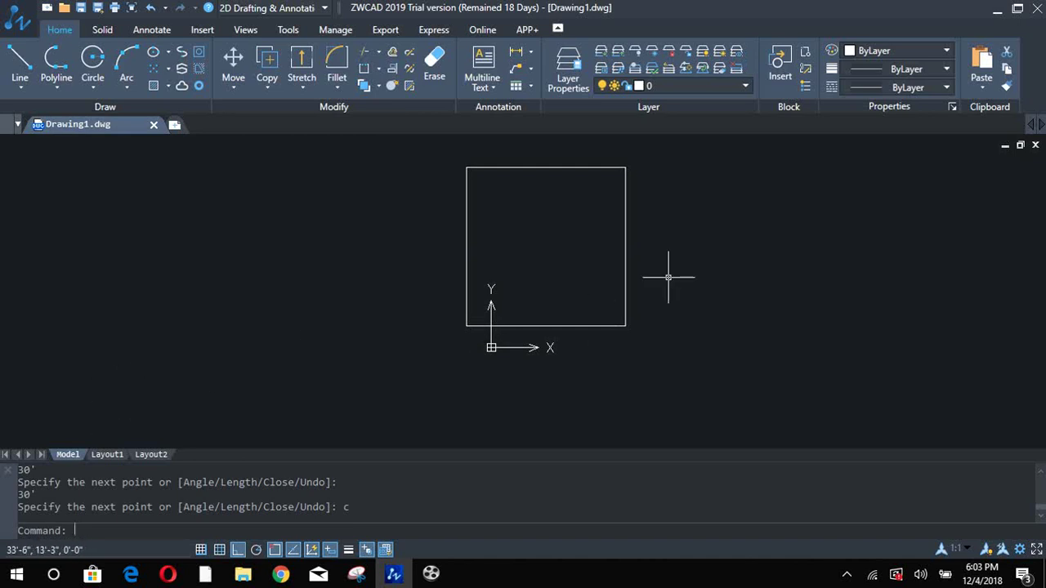
{"action": "type", "text": "ucsicon"}
{"action": "key", "text": "Return"}
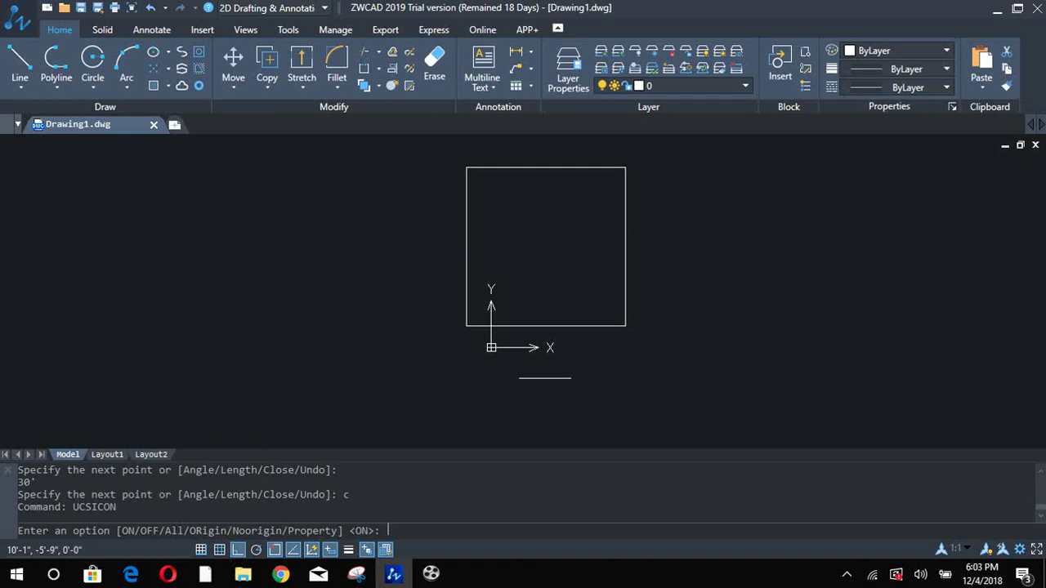
{"action": "type", "text": "n"}
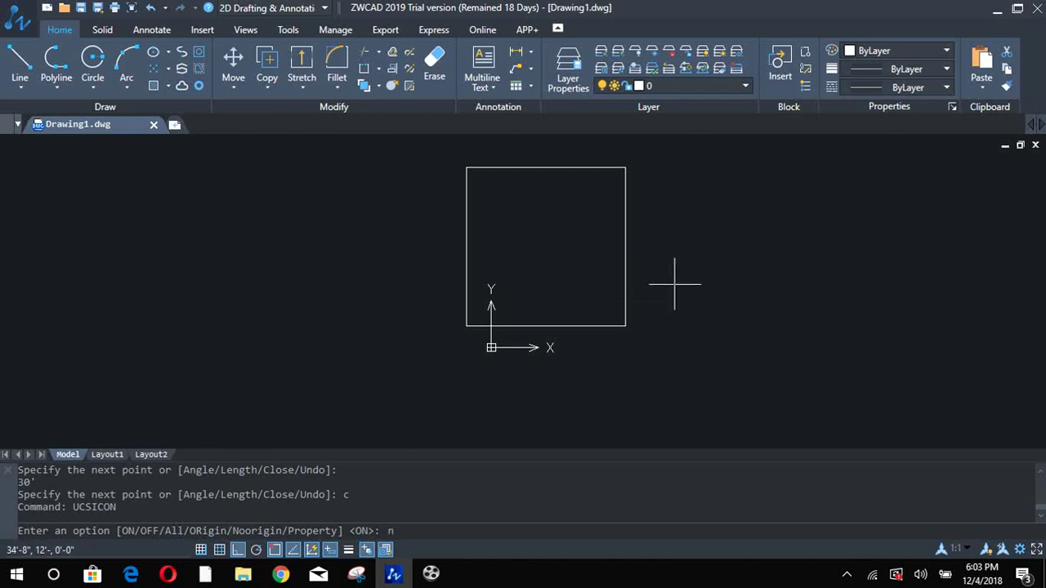
{"action": "key", "text": "Return"}
{"action": "middle_click_drag", "start_coordinate": [509, 240], "coordinate": [442, 295]}
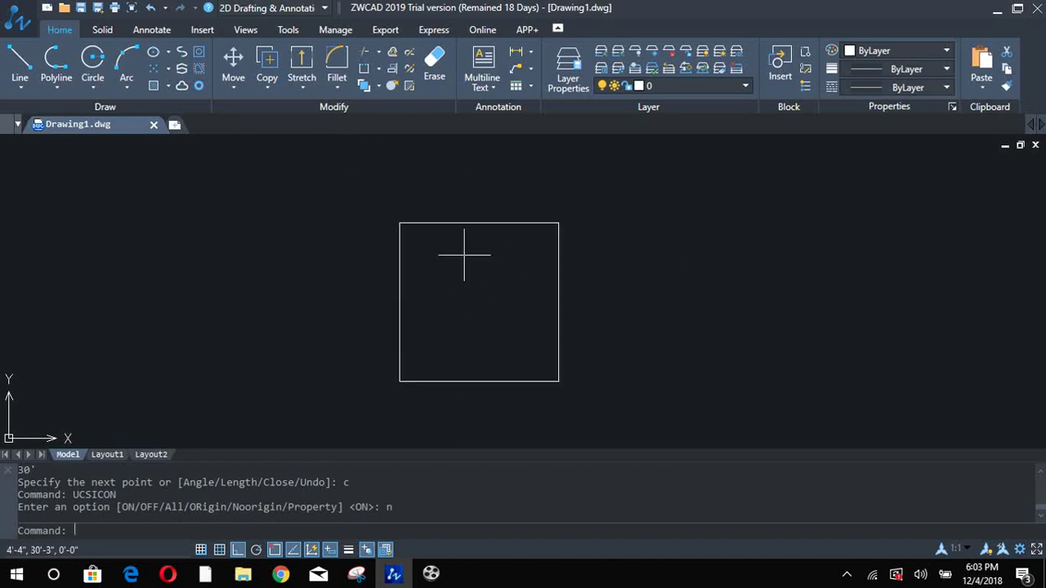
{"action": "left_click", "coordinate": [151, 31]}
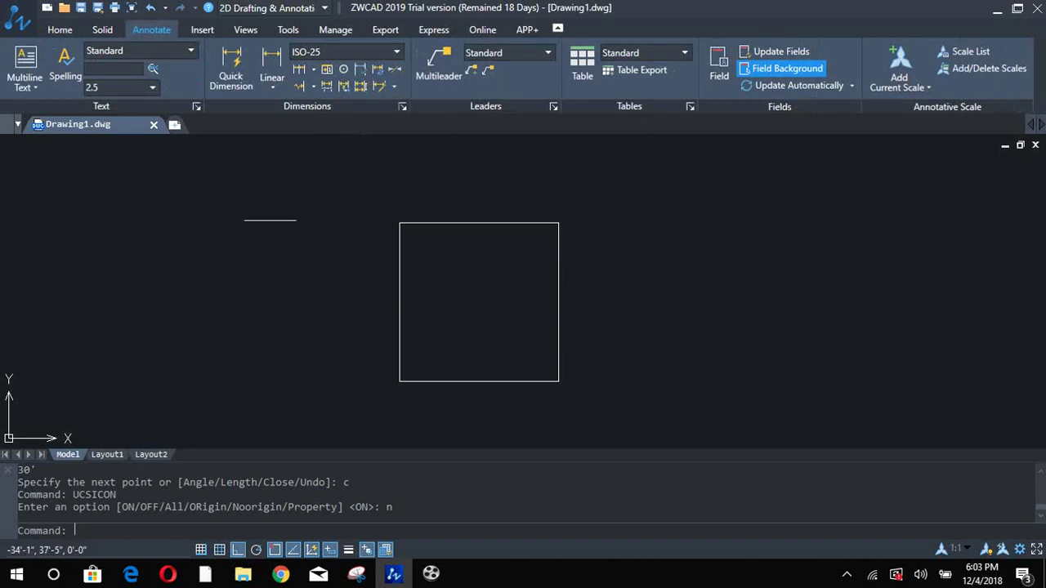
- Add a 30' linear dimension above the square's top edge
{"action": "left_click", "coordinate": [274, 90]}
{"action": "left_click", "coordinate": [233, 117]}
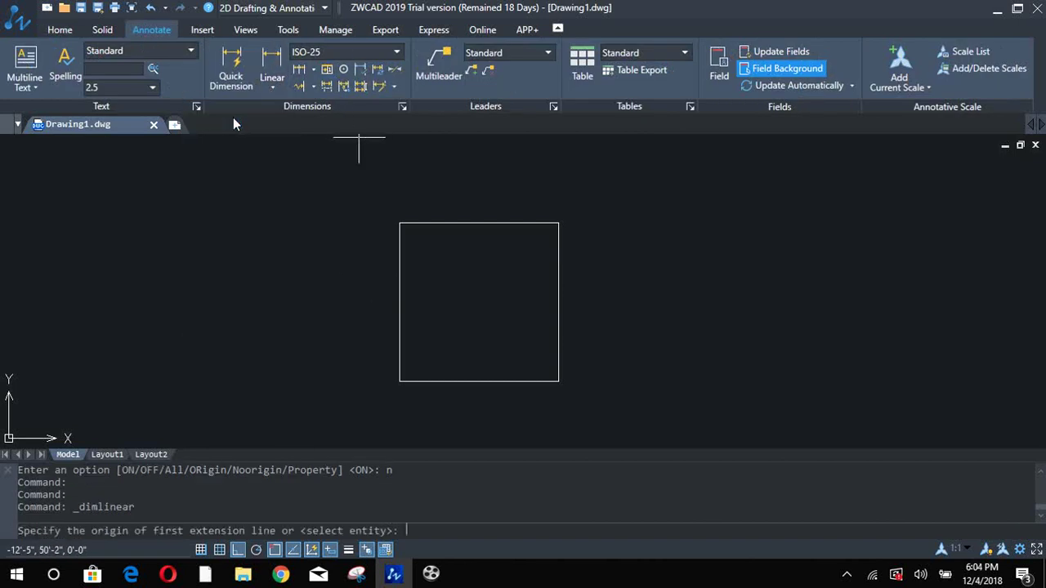
{"action": "left_click", "coordinate": [400, 222]}
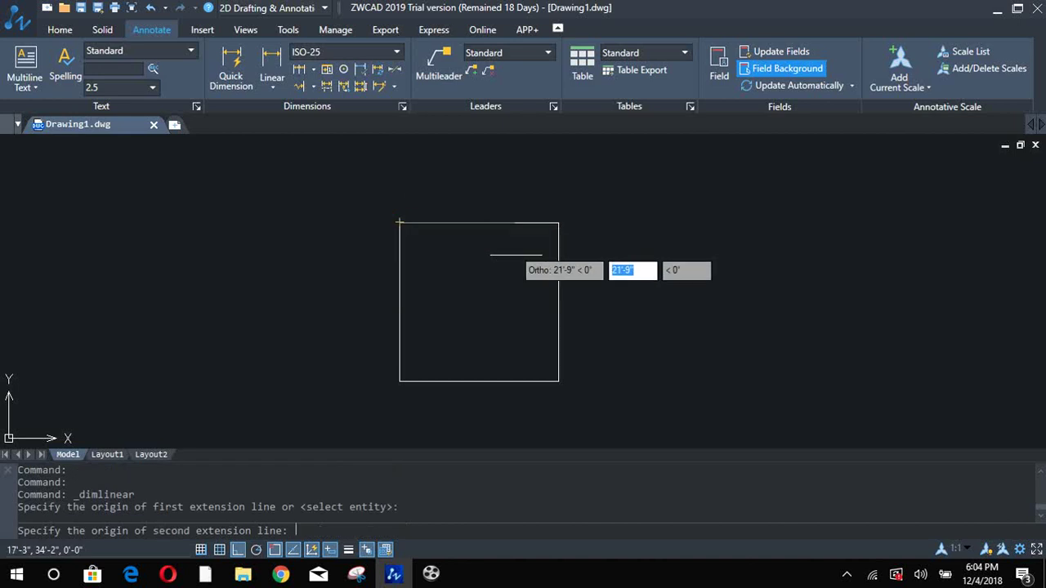
{"action": "left_click", "coordinate": [558, 222]}
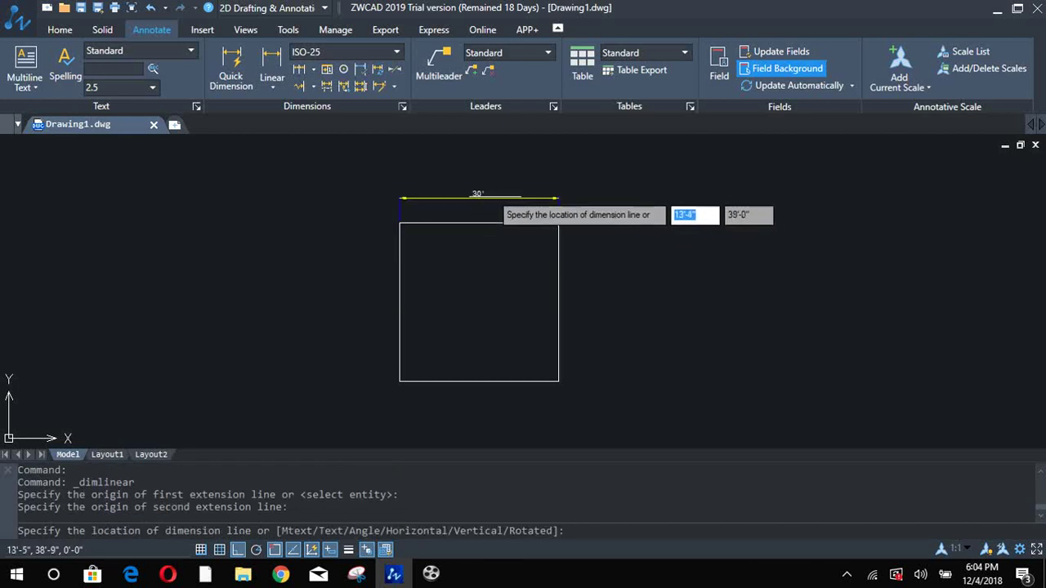
{"action": "left_click", "coordinate": [478, 198]}
{"action": "scroll", "coordinate": [479, 205], "scroll_direction": "up", "scroll_amount": 3}
{"action": "middle_click_drag", "start_coordinate": [493, 282], "coordinate": [493, 208]}
{"action": "scroll", "coordinate": [504, 257], "scroll_direction": "down", "scroll_amount": 1}
{"action": "mouse_move", "coordinate": [518, 297]}
{"action": "middle_mouse_down"}
{"action": "mouse_move", "coordinate": [510, 267]}
{"action": "mouse_move", "coordinate": [502, 287]}
{"action": "middle_mouse_up"}
{"action": "scroll", "coordinate": [511, 267], "scroll_direction": "down", "scroll_amount": 1}
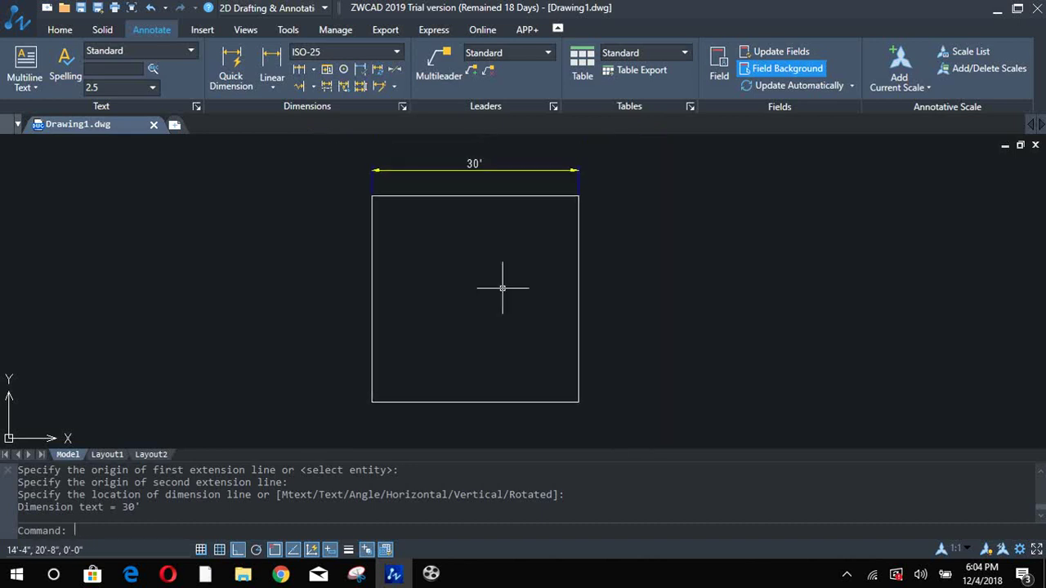
- Add a 30' linear dimension to the right of the square's right side
{"action": "key", "text": "Return"}
{"action": "scroll", "coordinate": [572, 204], "scroll_direction": "up", "scroll_amount": 2}
{"action": "scroll", "coordinate": [572, 203], "scroll_direction": "up", "scroll_amount": 2}
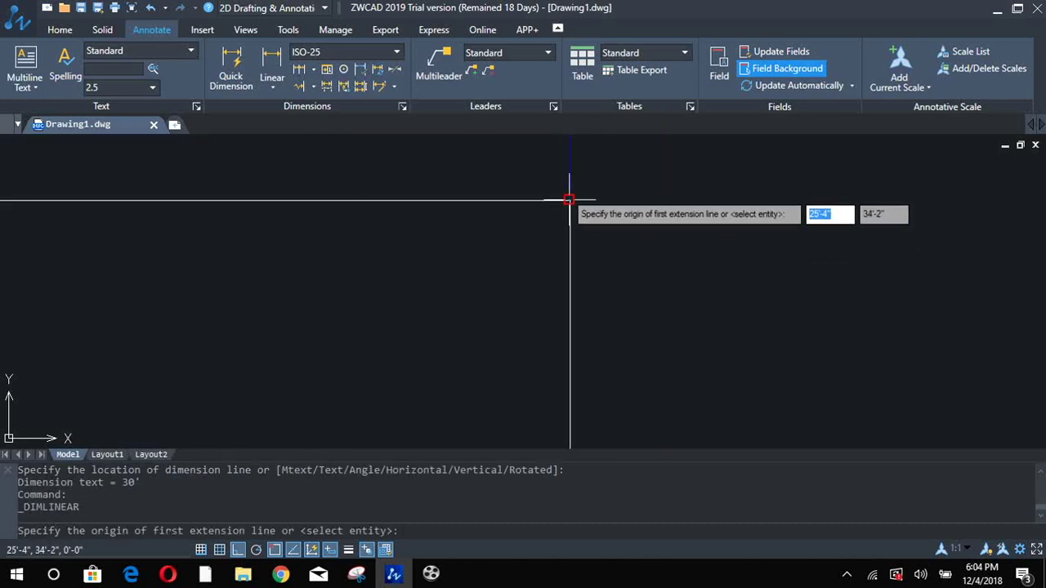
{"action": "left_click", "coordinate": [568, 200]}
{"action": "scroll", "coordinate": [569, 199], "scroll_direction": "down", "scroll_amount": 2}
{"action": "scroll", "coordinate": [567, 198], "scroll_direction": "down", "scroll_amount": 2}
{"action": "scroll", "coordinate": [567, 357], "scroll_direction": "up", "scroll_amount": 2}
{"action": "middle_click_drag", "start_coordinate": [570, 357], "coordinate": [533, 395]}
{"action": "left_click", "coordinate": [533, 395]}
{"action": "scroll", "coordinate": [561, 359], "scroll_direction": "down", "scroll_amount": 2}
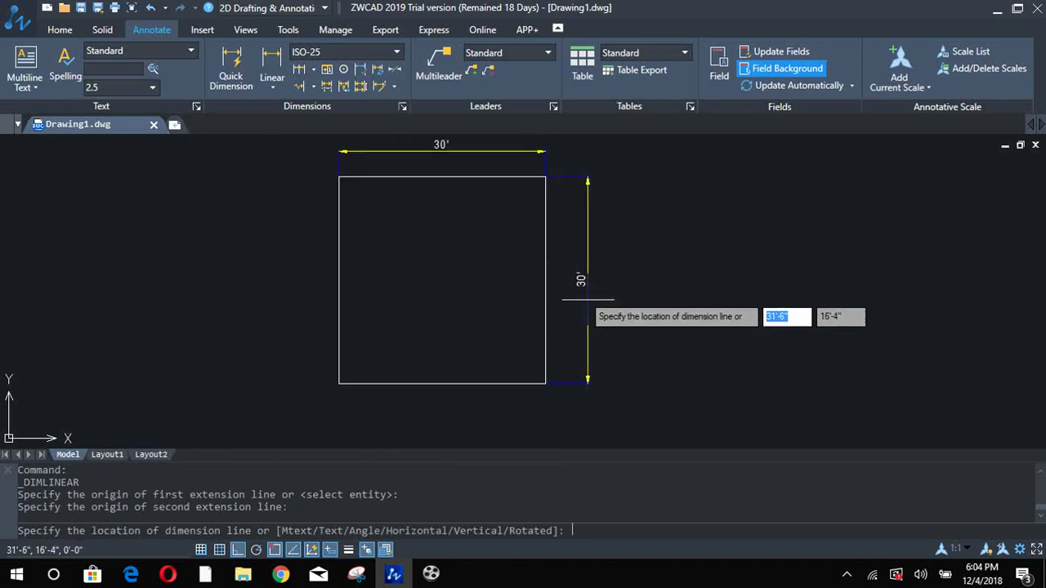
{"action": "left_click", "coordinate": [579, 304]}
- Fit the whole drawing in view and open the dimension style settings with D
{"action": "middle_click_drag", "start_coordinate": [670, 275], "coordinate": [733, 297]}
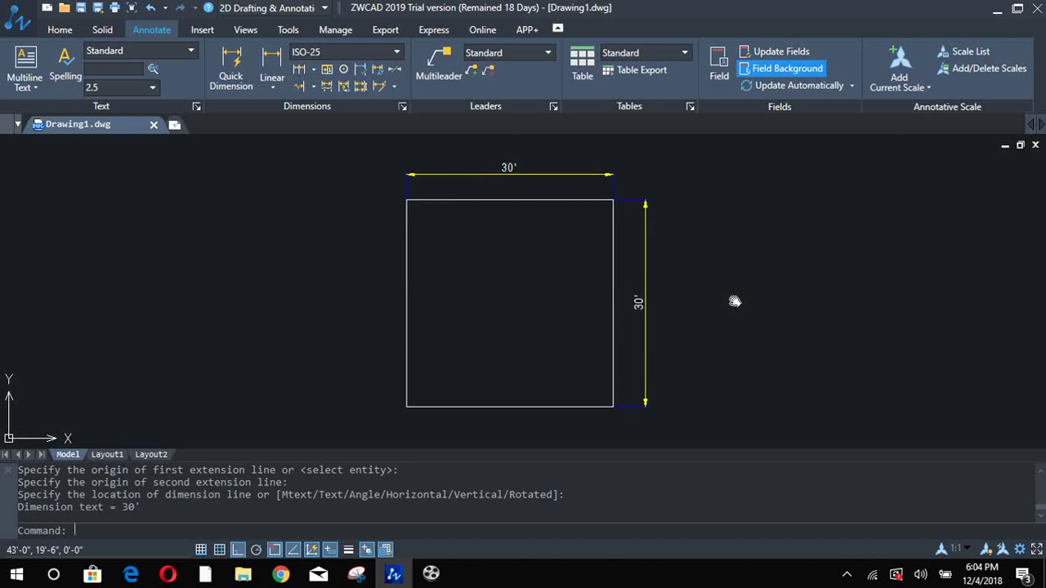
{"action": "scroll", "coordinate": [430, 201], "scroll_direction": "up", "scroll_amount": 2}
{"action": "scroll", "coordinate": [450, 240], "scroll_direction": "up", "scroll_amount": 3}
{"action": "scroll", "coordinate": [458, 389], "scroll_direction": "down", "scroll_amount": 3}
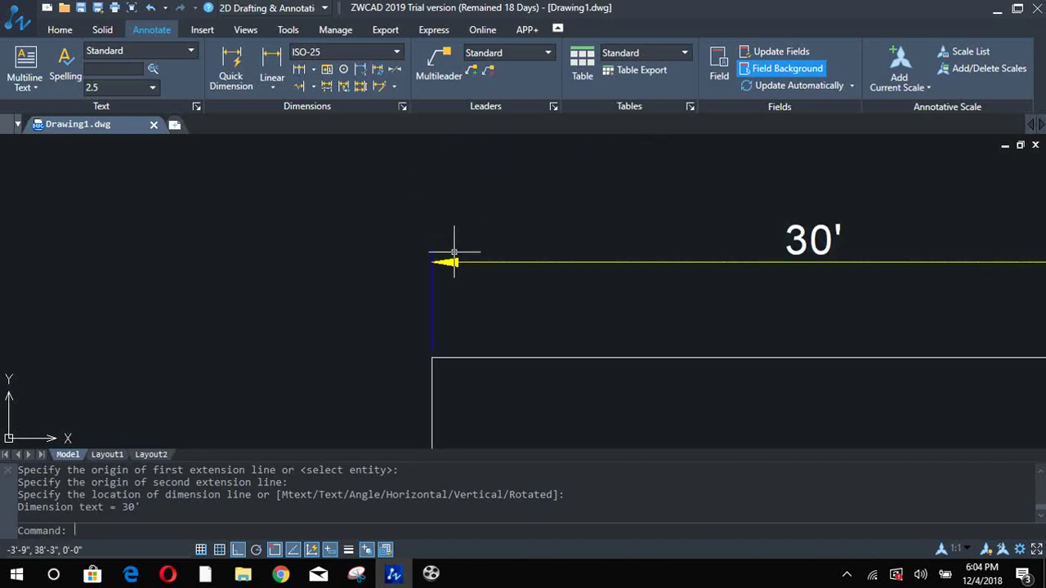
{"action": "scroll", "coordinate": [433, 261], "scroll_direction": "down", "scroll_amount": 1}
{"action": "scroll", "coordinate": [627, 266], "scroll_direction": "down", "scroll_amount": 1}
{"action": "scroll", "coordinate": [560, 261], "scroll_direction": "down", "scroll_amount": 1}
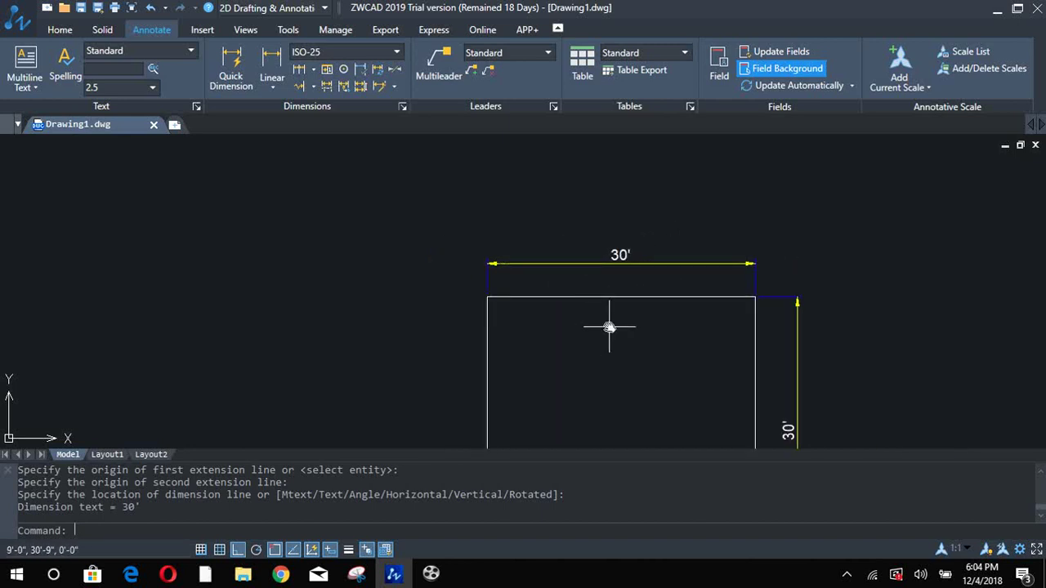
{"action": "scroll", "coordinate": [653, 345], "scroll_direction": "down", "scroll_amount": 1}
{"action": "double_click", "coordinate": [654, 345]}
{"action": "scroll", "coordinate": [561, 314], "scroll_direction": "down", "scroll_amount": 1}
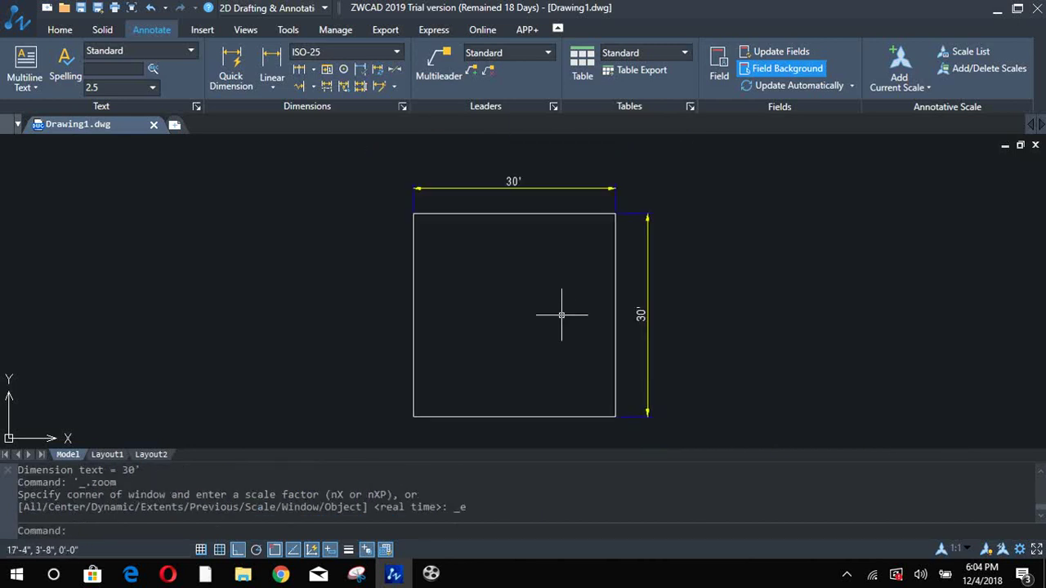
{"action": "type", "text": "d"}
{"action": "key", "text": "Return"}
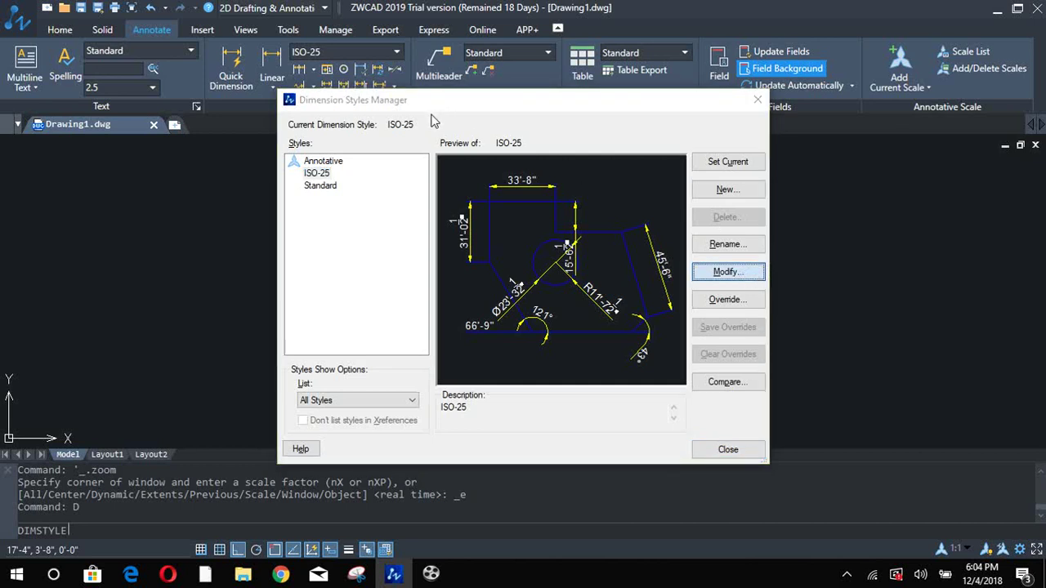
- Set ISO-25's overall dimension scale to 8 and make it the current style
{"action": "key", "text": "Return"}
{"action": "left_click", "coordinate": [463, 117]}
{"action": "double_click", "coordinate": [481, 410]}
{"action": "type", "text": "8"}
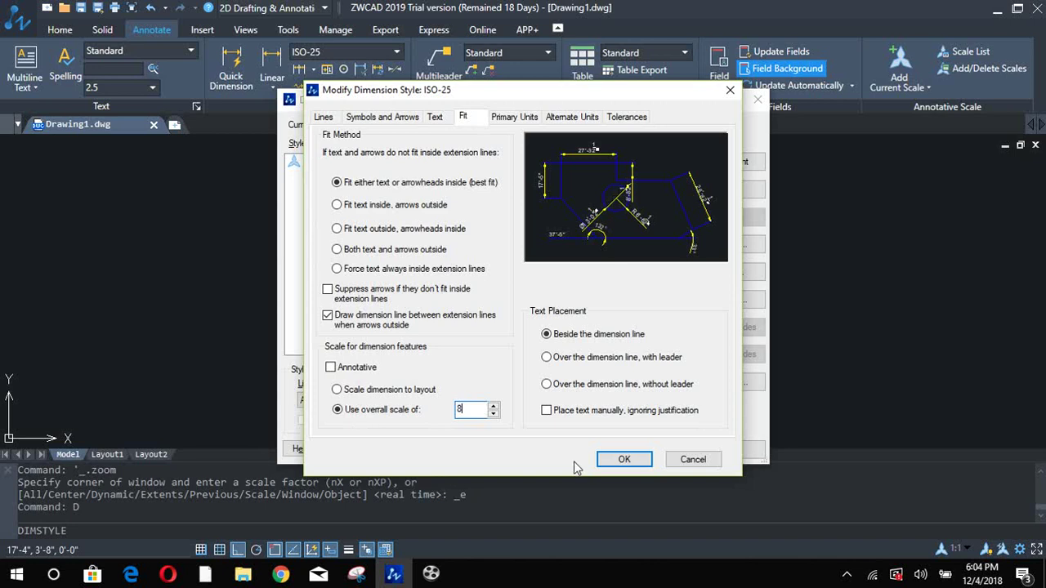
{"action": "left_click", "coordinate": [621, 461]}
{"action": "left_click", "coordinate": [728, 165]}
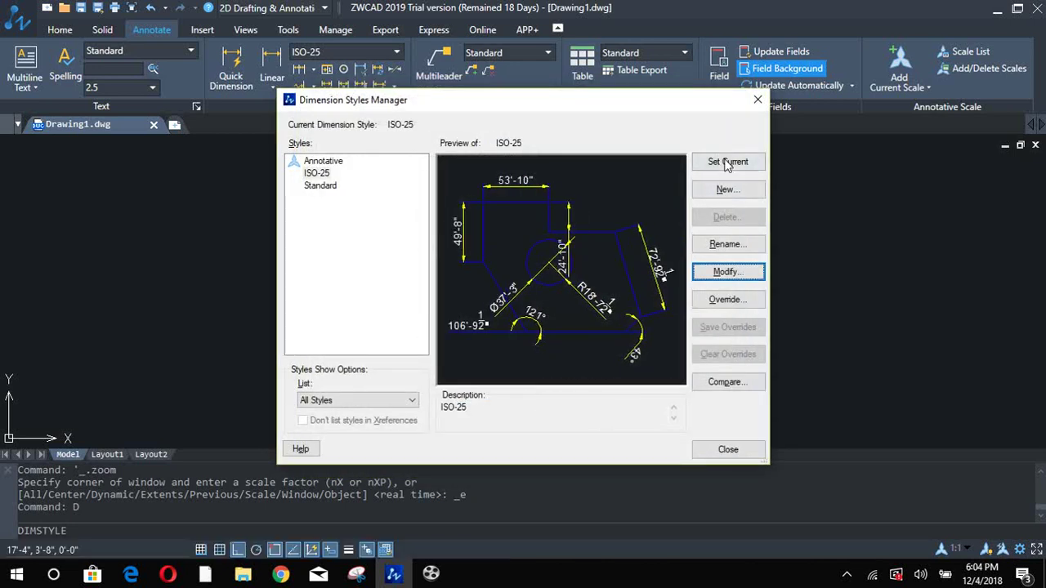
{"action": "left_click", "coordinate": [728, 449]}
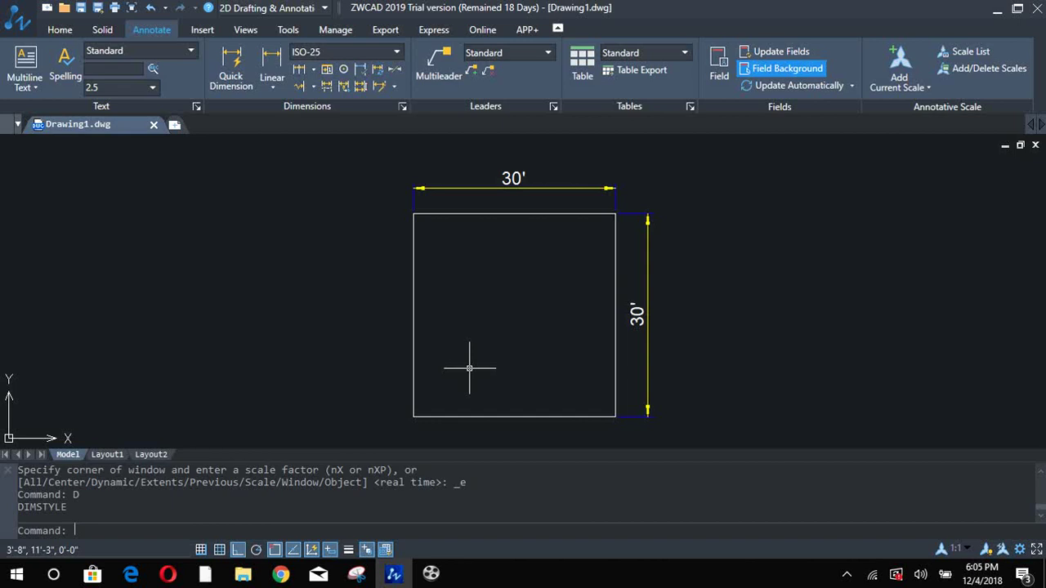
- Crossing-select the square and both of its dimensions
{"action": "scroll", "coordinate": [537, 297], "scroll_direction": "down", "scroll_amount": 2}
{"action": "left_click", "coordinate": [667, 193]}
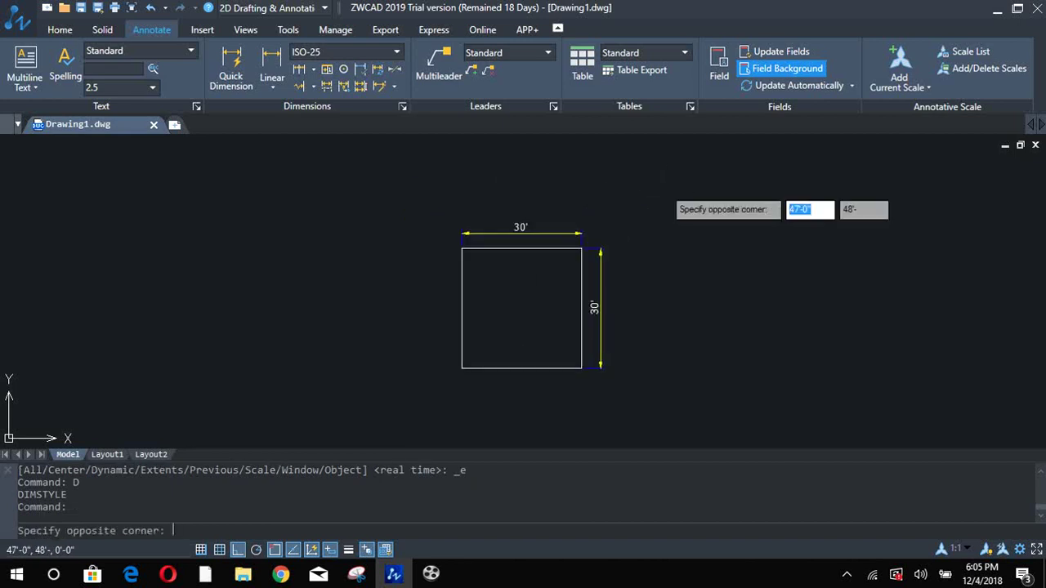
{"action": "left_click", "coordinate": [371, 386]}
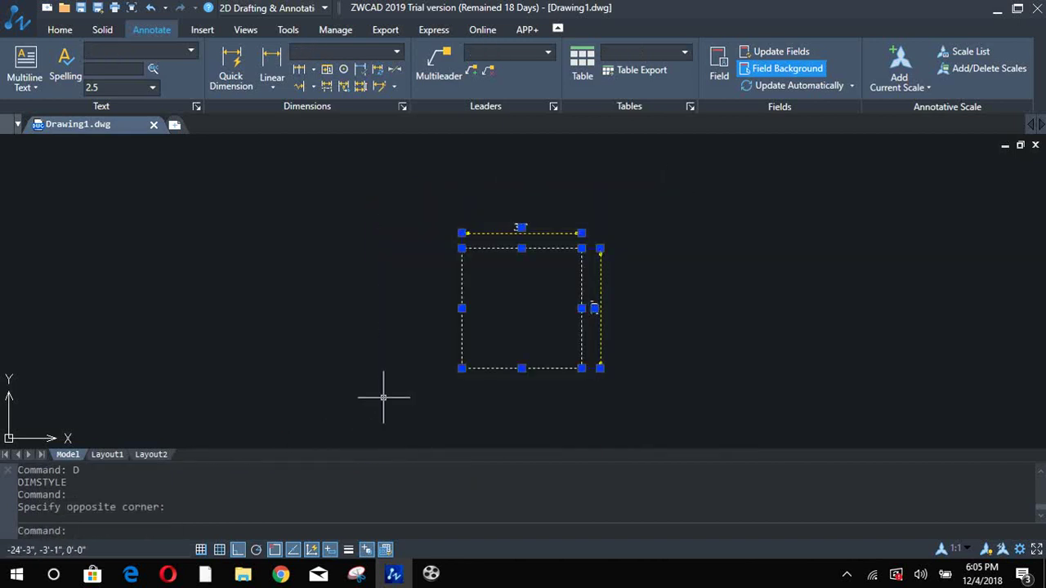
- Erase the square and dimensions, then draw a 20-unit line at 15°
{"action": "key", "text": "Delete"}
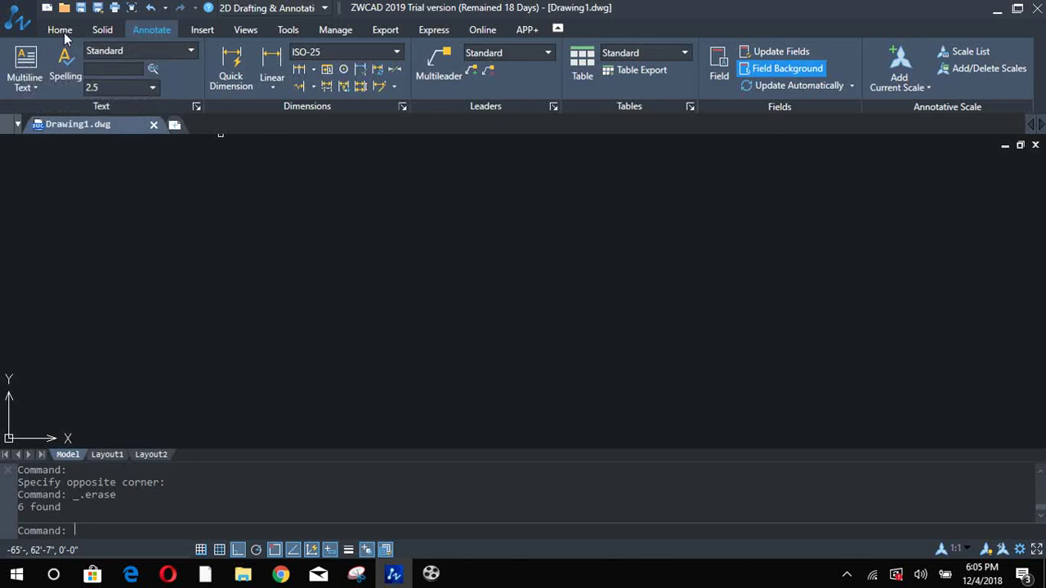
{"action": "left_click", "coordinate": [62, 31]}
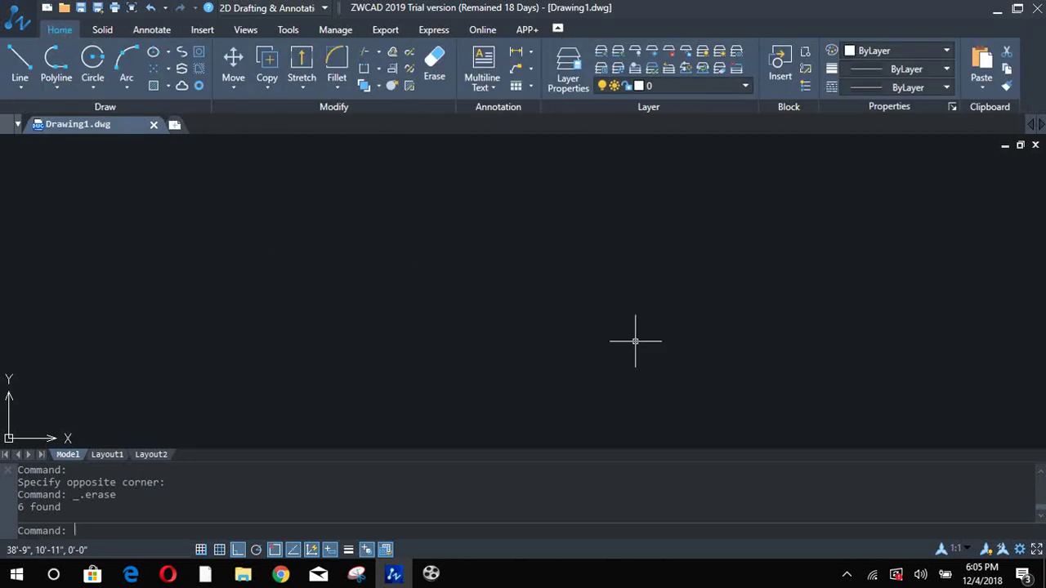
{"action": "type", "text": "L"}
{"action": "key", "text": "Return"}
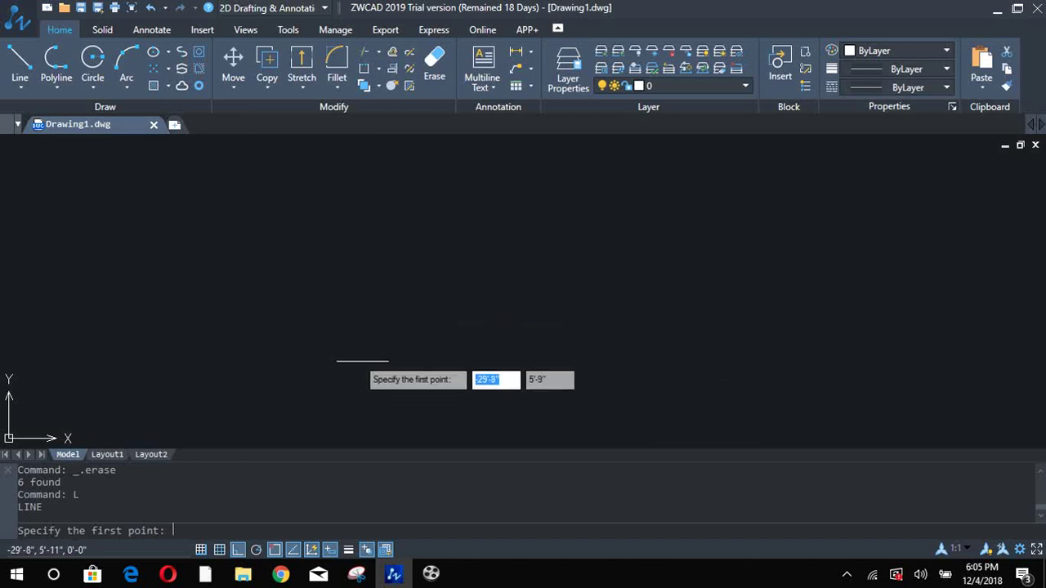
{"action": "left_click", "coordinate": [358, 353]}
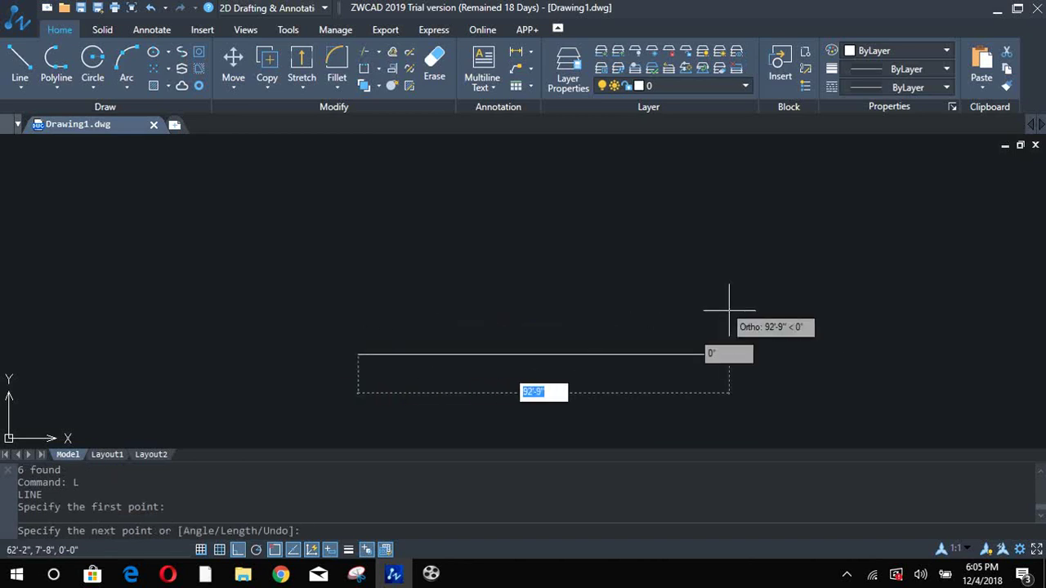
{"action": "type", "text": "20"}
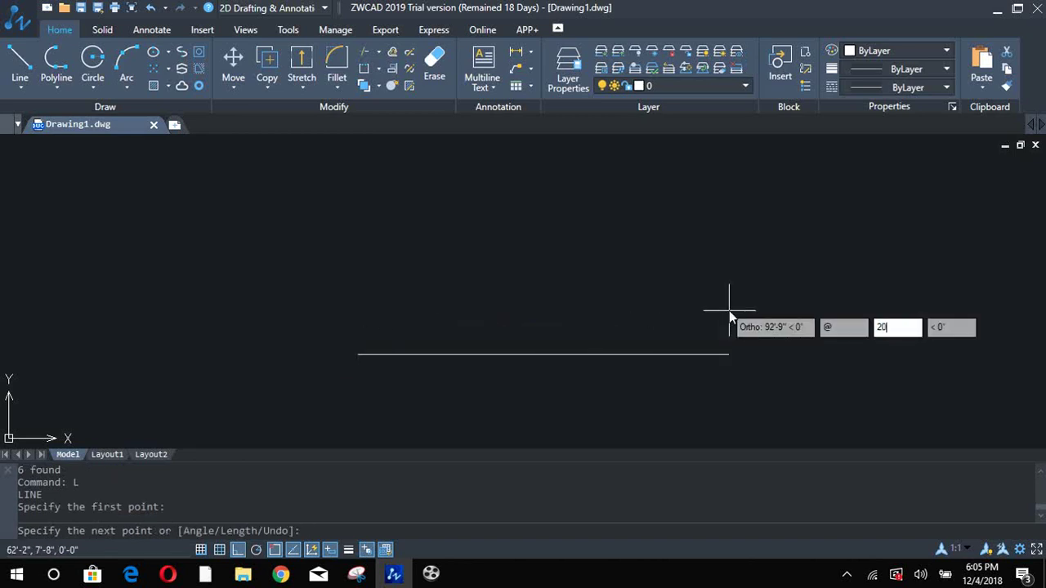
{"action": "key", "text": "Tab"}
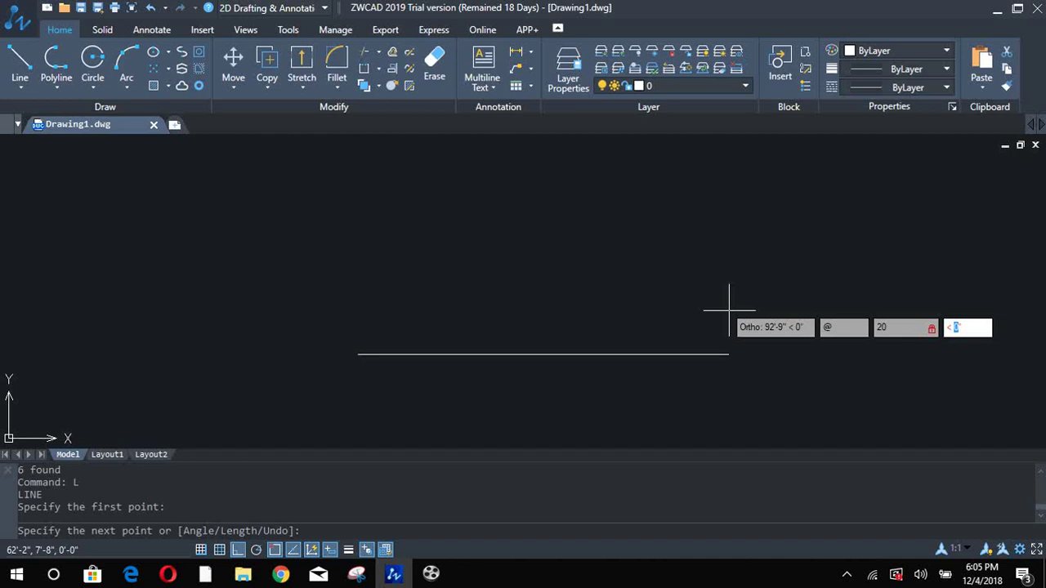
{"action": "type", "text": "15"}
{"action": "key", "text": "Return"}
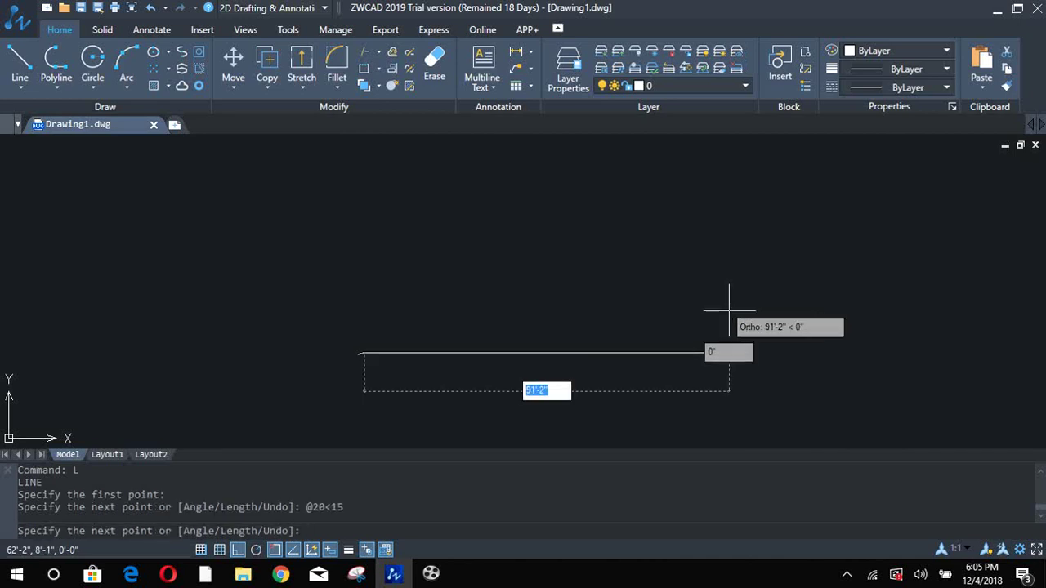
{"action": "key", "text": "Escape"}
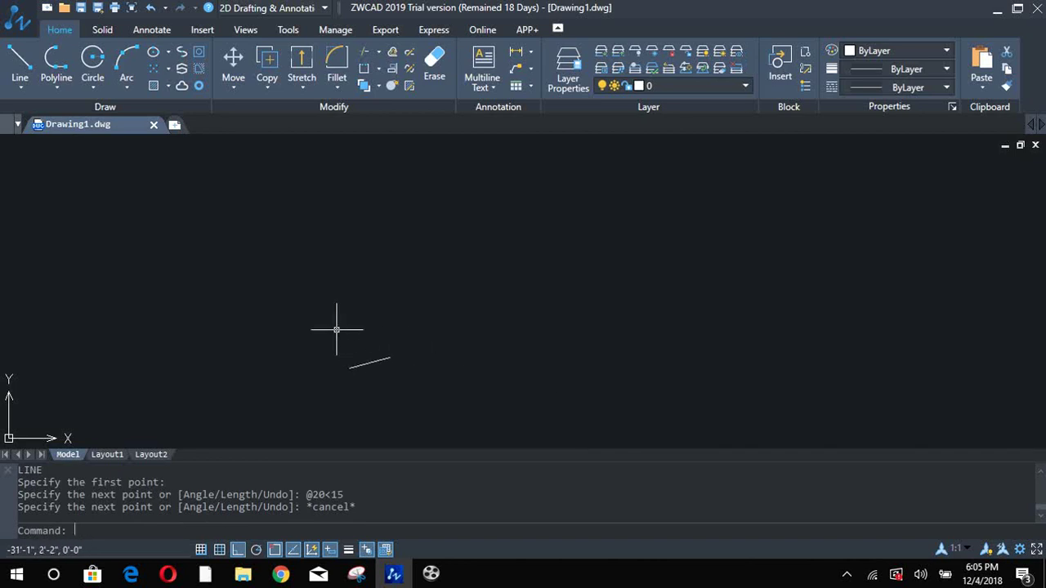
- Draw a horizontal line starting from the inclined line's left end
{"action": "mouse_move", "coordinate": [353, 377]}
{"action": "middle_mouse_down"}
{"action": "mouse_move", "coordinate": [404, 303]}
{"action": "mouse_move", "coordinate": [367, 354]}
{"action": "middle_mouse_up"}
{"action": "scroll", "coordinate": [403, 303], "scroll_direction": "up", "scroll_amount": 2}
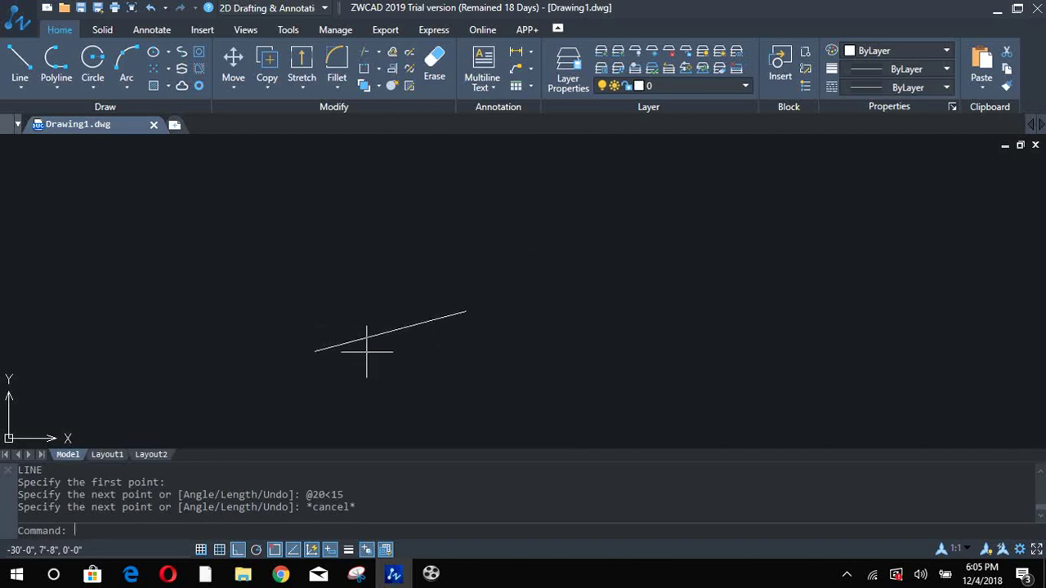
{"action": "key", "text": "Return"}
{"action": "left_click", "coordinate": [315, 352]}
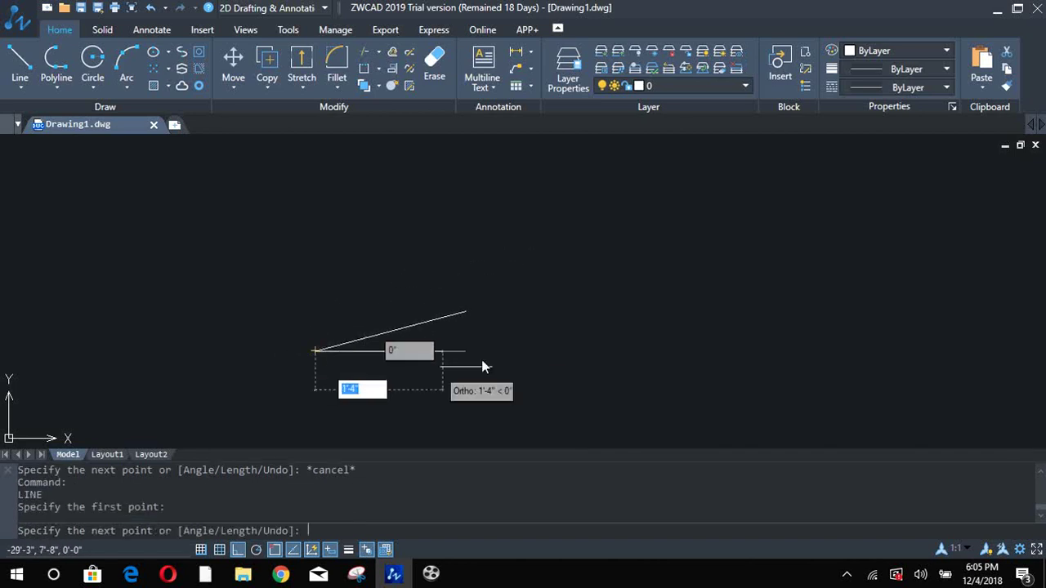
{"action": "left_click", "coordinate": [549, 351]}
{"action": "key", "text": "Return"}
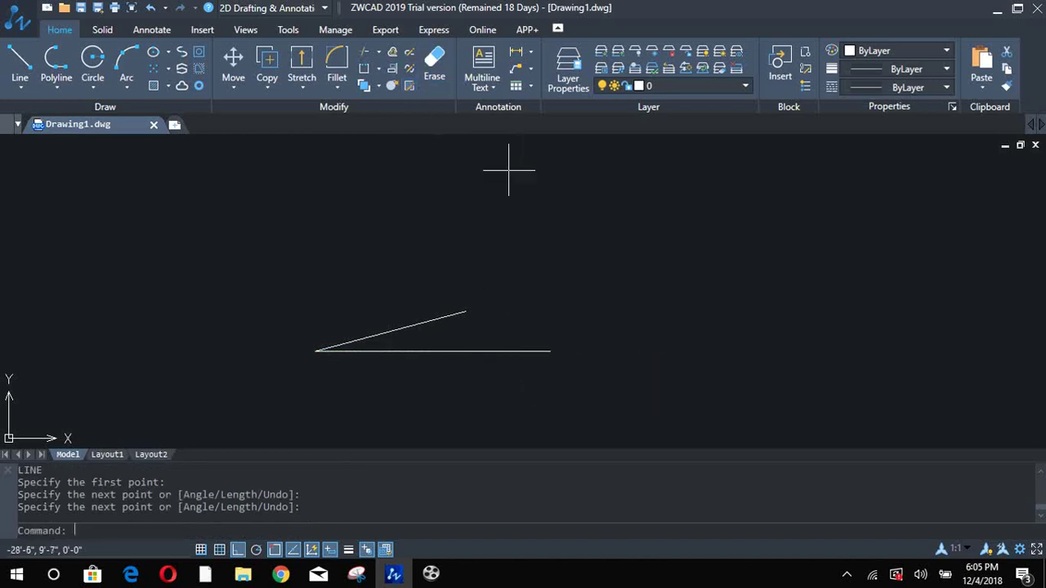
- Add a 15° angular dimension between the inclined and horizontal lines
{"action": "left_click", "coordinate": [155, 29]}
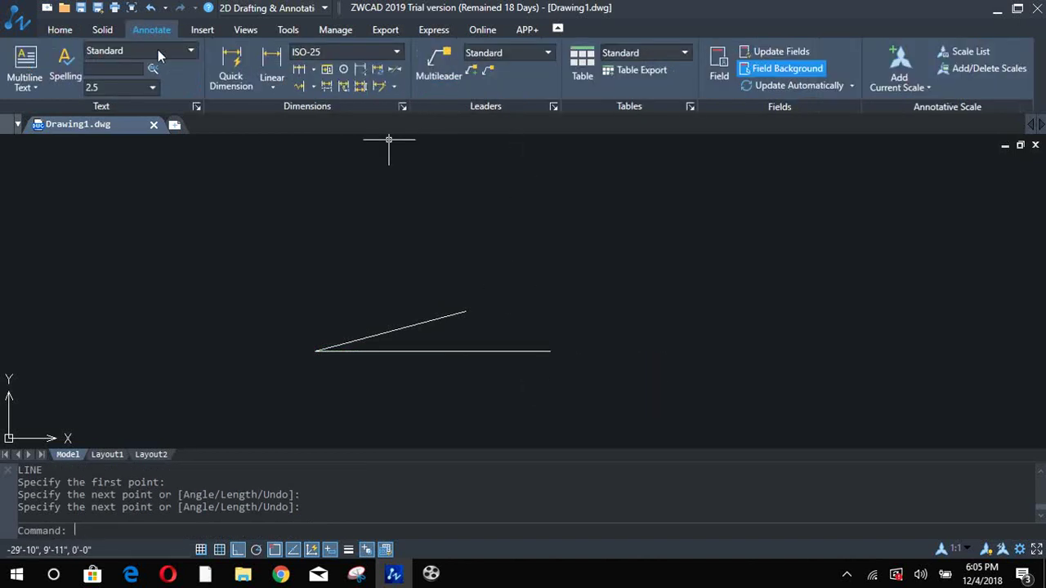
{"action": "left_click", "coordinate": [270, 89]}
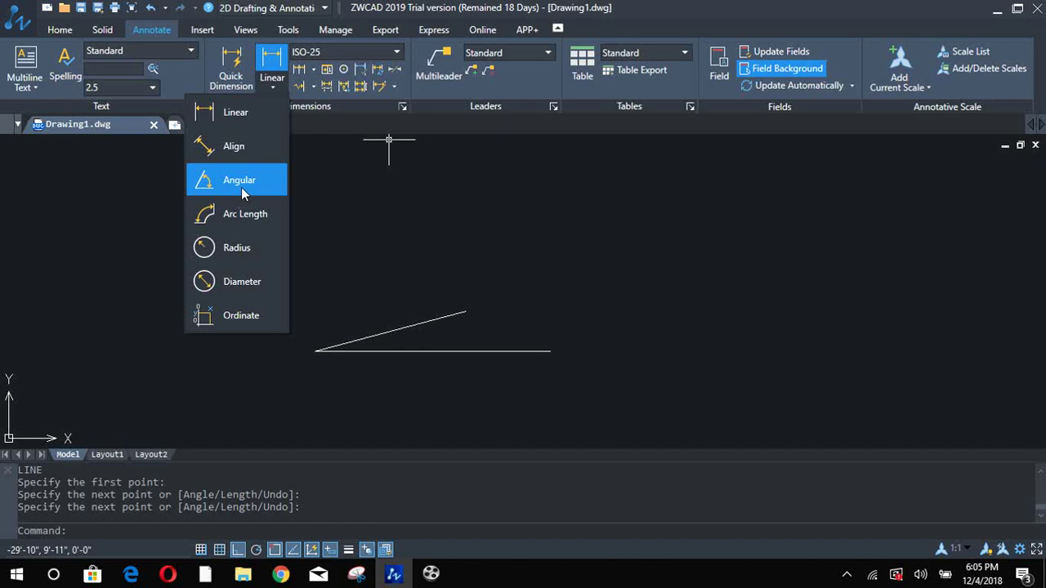
{"action": "left_click", "coordinate": [242, 185]}
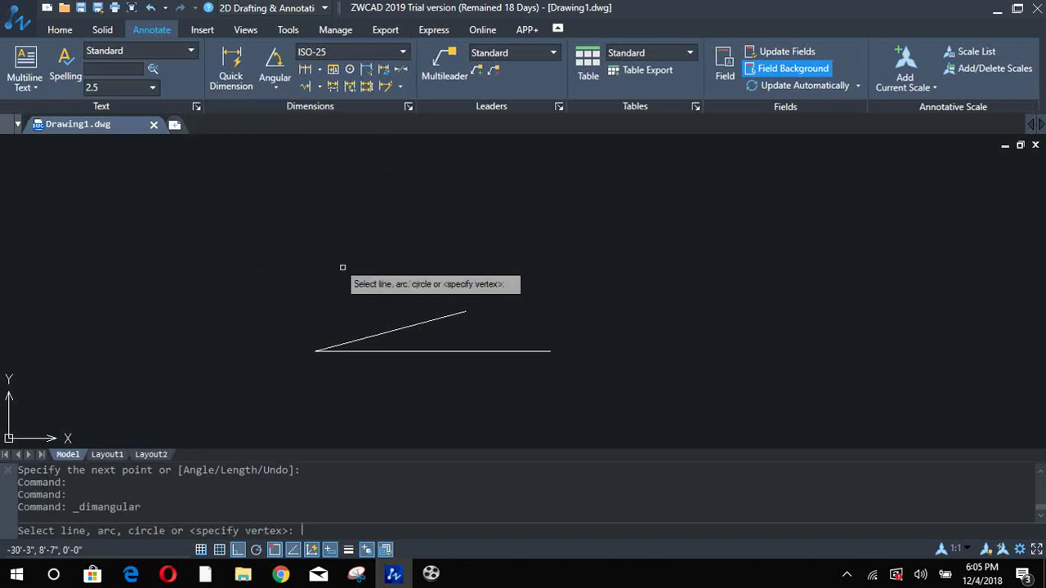
{"action": "left_click", "coordinate": [399, 328]}
{"action": "left_click", "coordinate": [414, 350]}
{"action": "scroll", "coordinate": [626, 313], "scroll_direction": "down", "scroll_amount": 4}
{"action": "scroll", "coordinate": [729, 284], "scroll_direction": "down", "scroll_amount": 1}
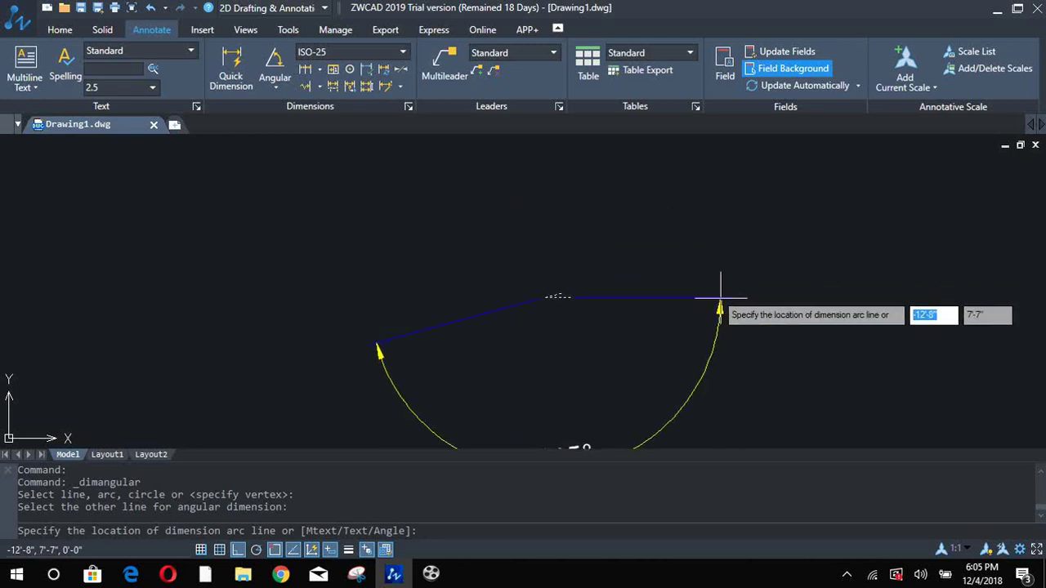
{"action": "left_click", "coordinate": [707, 260]}
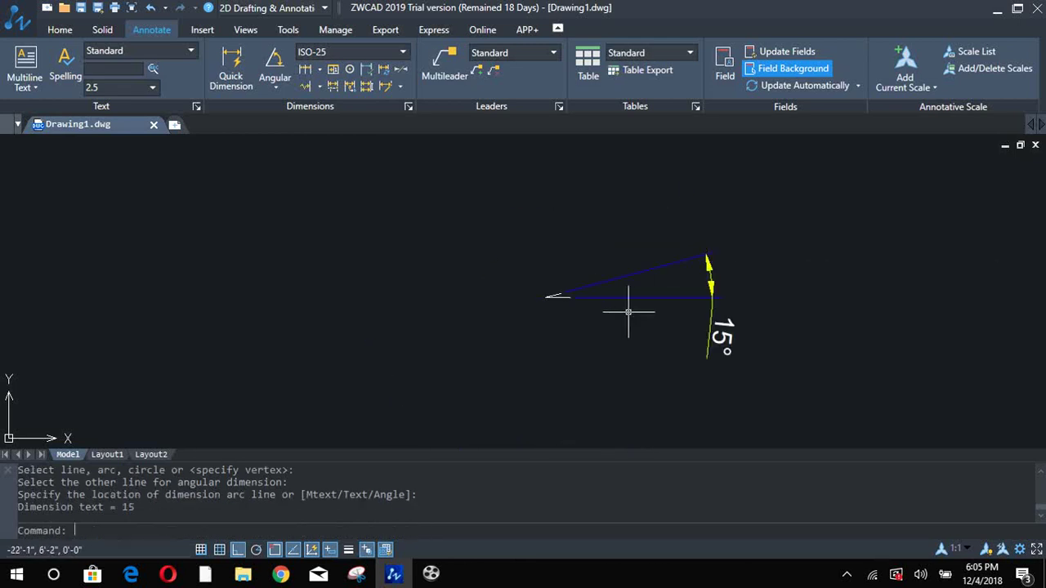
{"action": "scroll", "coordinate": [630, 303], "scroll_direction": "up", "scroll_amount": 2}
{"action": "middle_click_drag", "start_coordinate": [626, 299], "coordinate": [482, 327]}
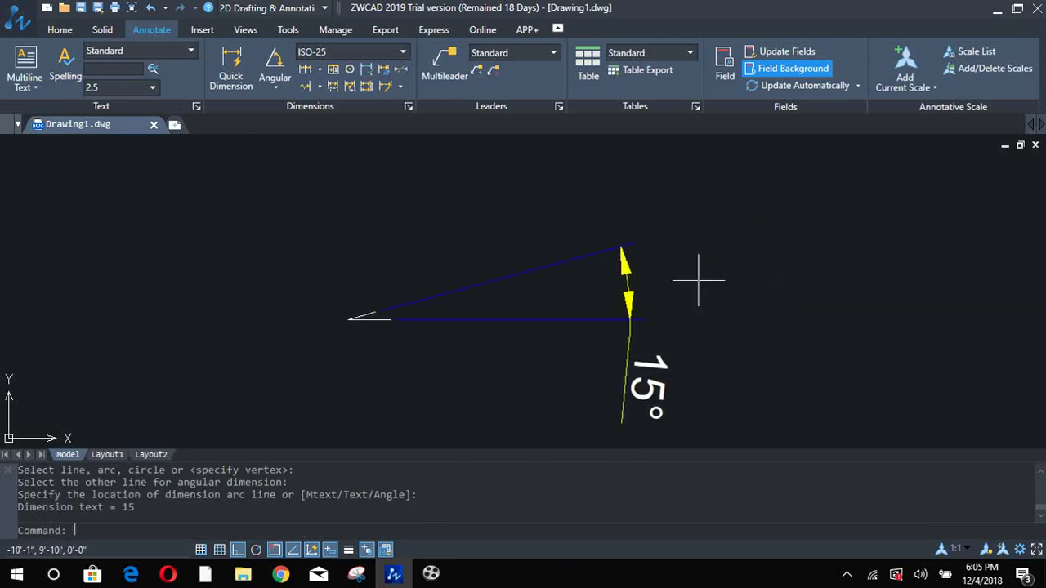
- Window-select both lines and the angle dimension and delete them
{"action": "left_click", "coordinate": [760, 226]}
{"action": "left_click", "coordinate": [259, 369]}
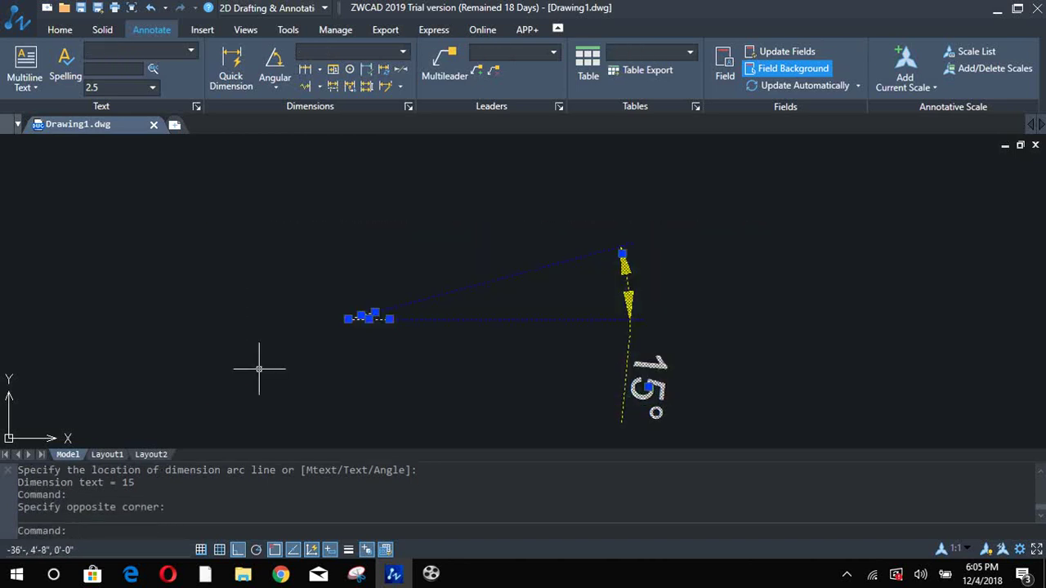
{"action": "key", "text": "Delete"}
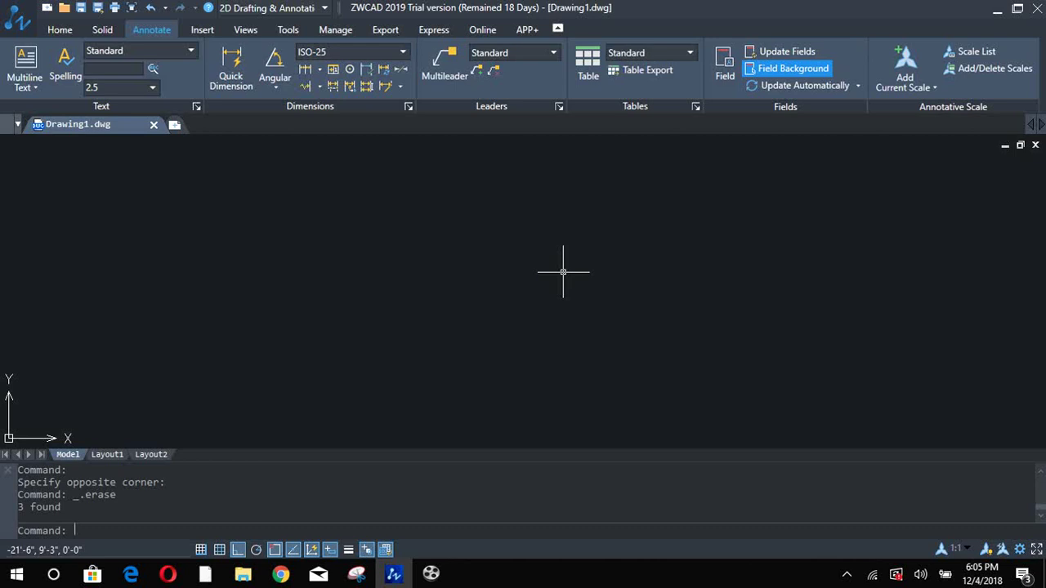
- Start a polyline with an 8-unit base segment and an 11-unit vertical side
{"action": "left_click", "coordinate": [60, 30]}
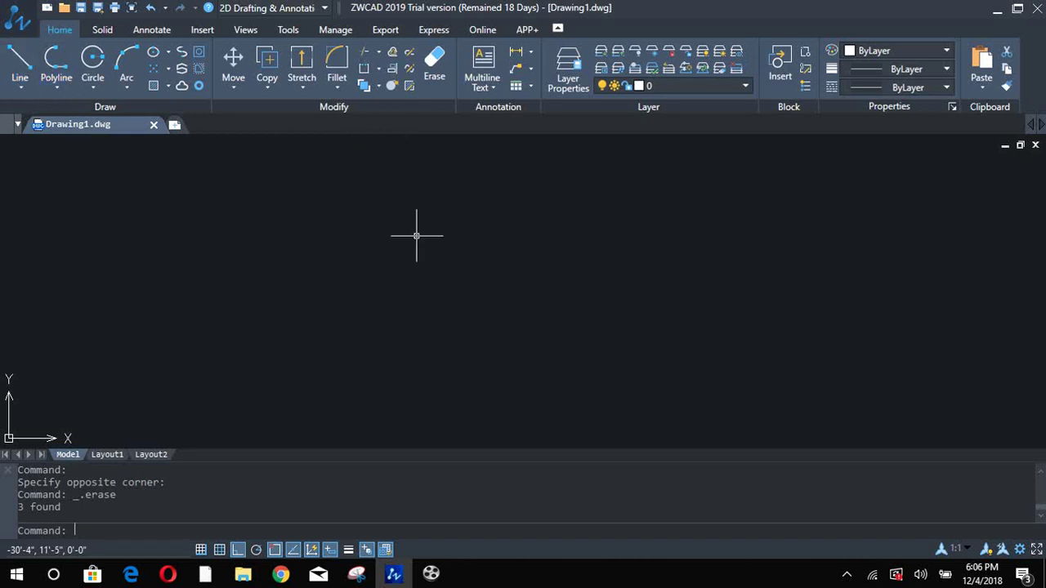
{"action": "type", "text": "pl"}
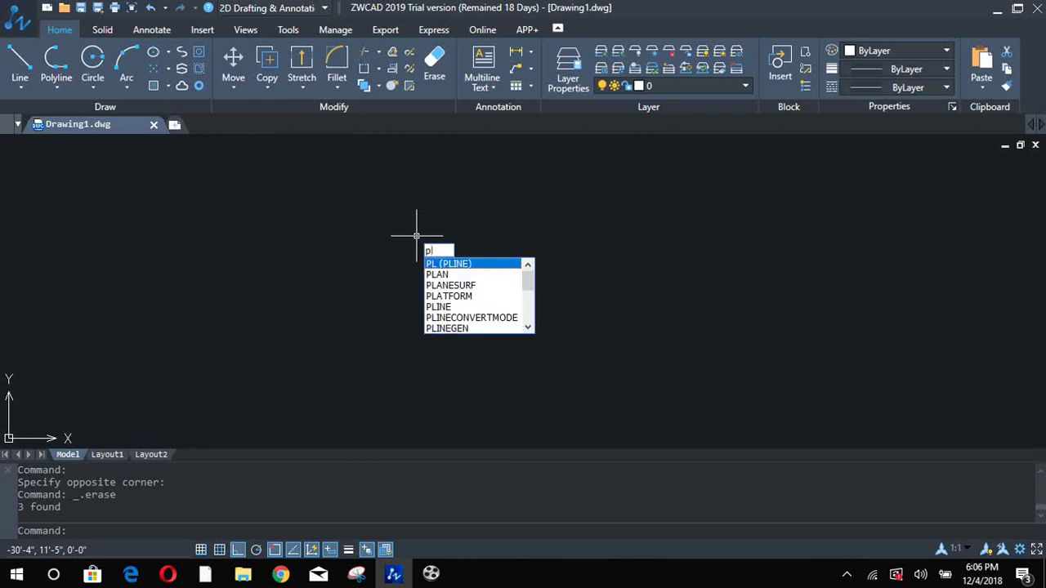
{"action": "key", "text": "Return"}
{"action": "left_click", "coordinate": [366, 358]}
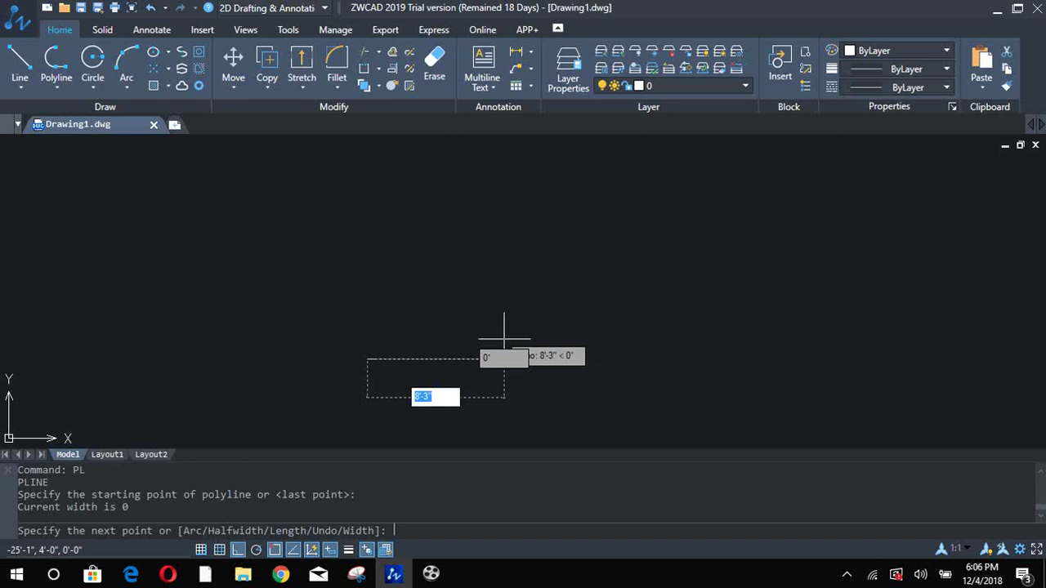
{"action": "type", "text": "8"}
{"action": "key", "text": "Return"}
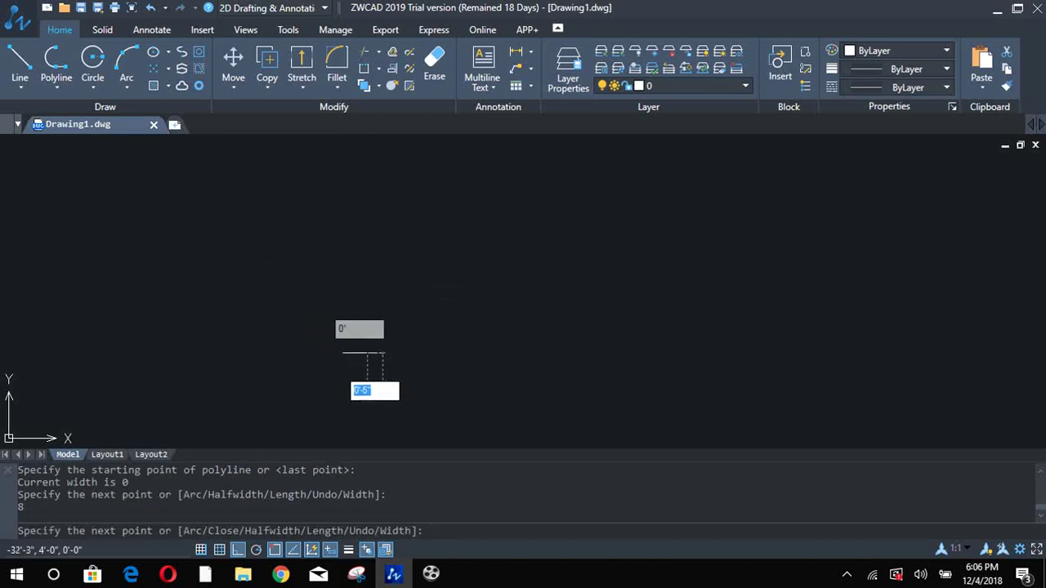
{"action": "scroll", "coordinate": [376, 356], "scroll_direction": "up", "scroll_amount": 4}
{"action": "scroll", "coordinate": [544, 285], "scroll_direction": "down", "scroll_amount": 1}
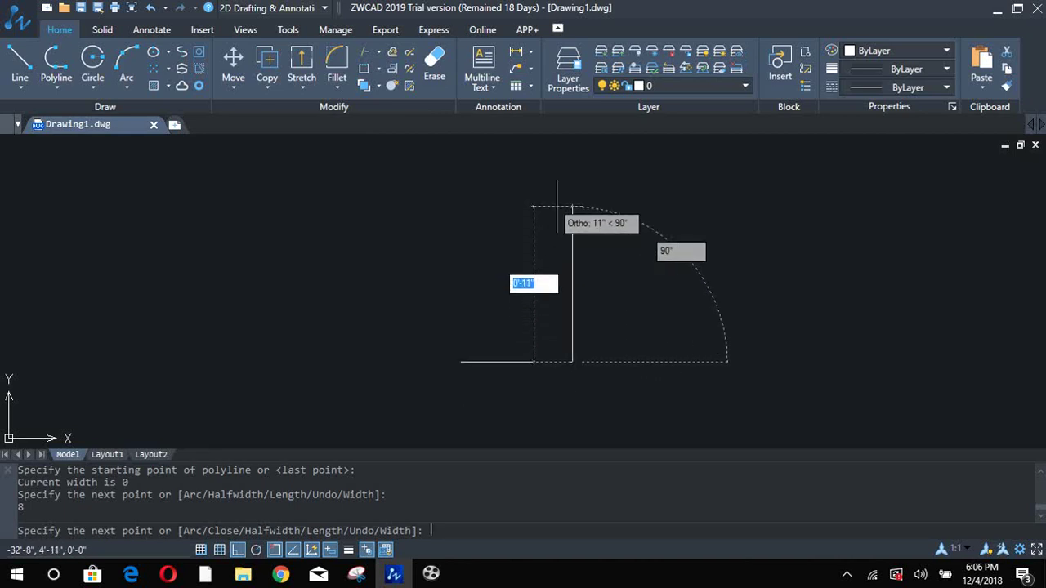
{"action": "type", "text": "11"}
{"action": "key", "text": "Return"}
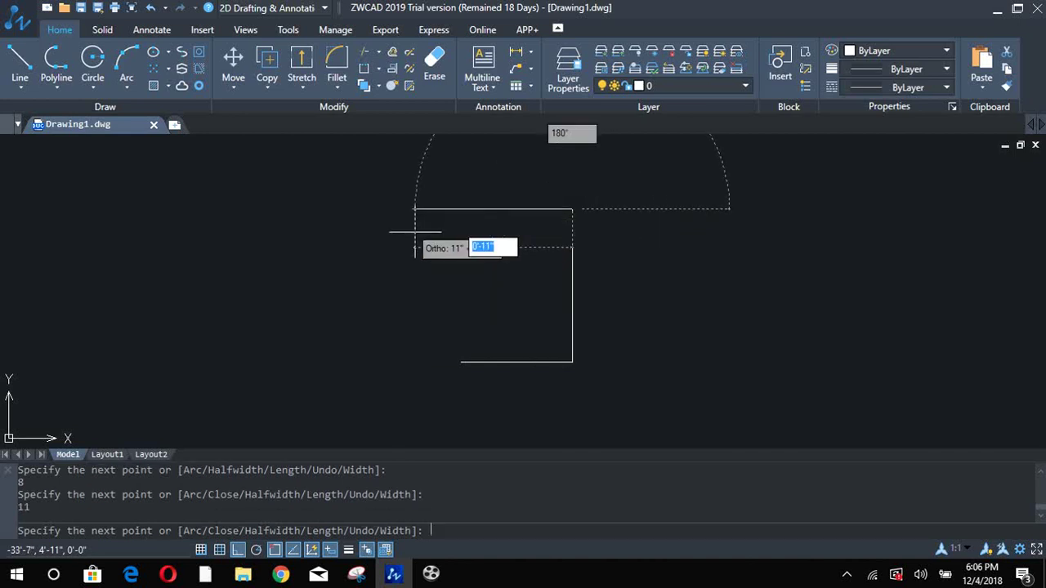
- Add an 8-unit-wide arc, return to straight segments and close the arched outline
{"action": "type", "text": "a"}
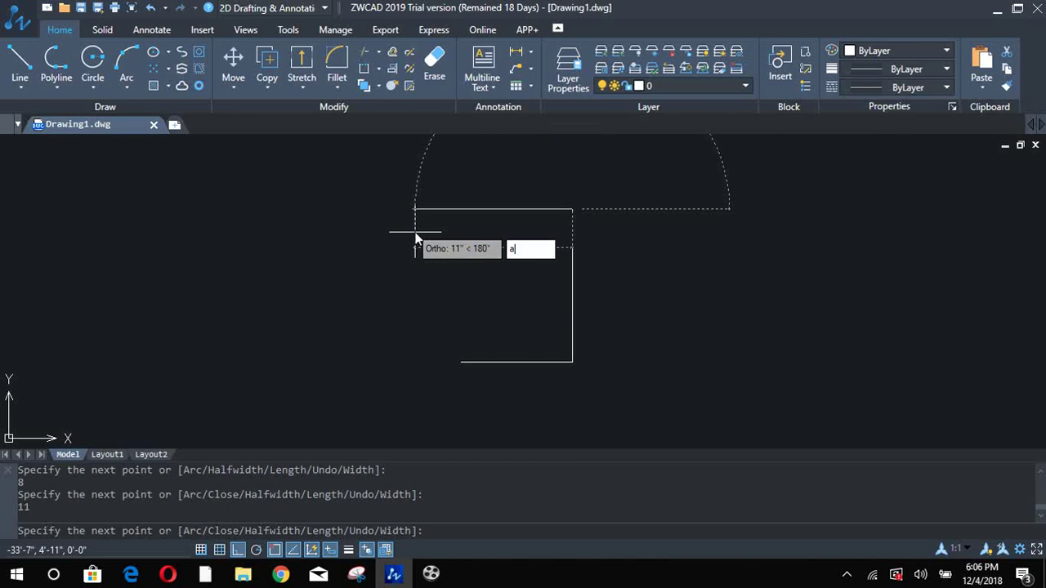
{"action": "key", "text": "Return"}
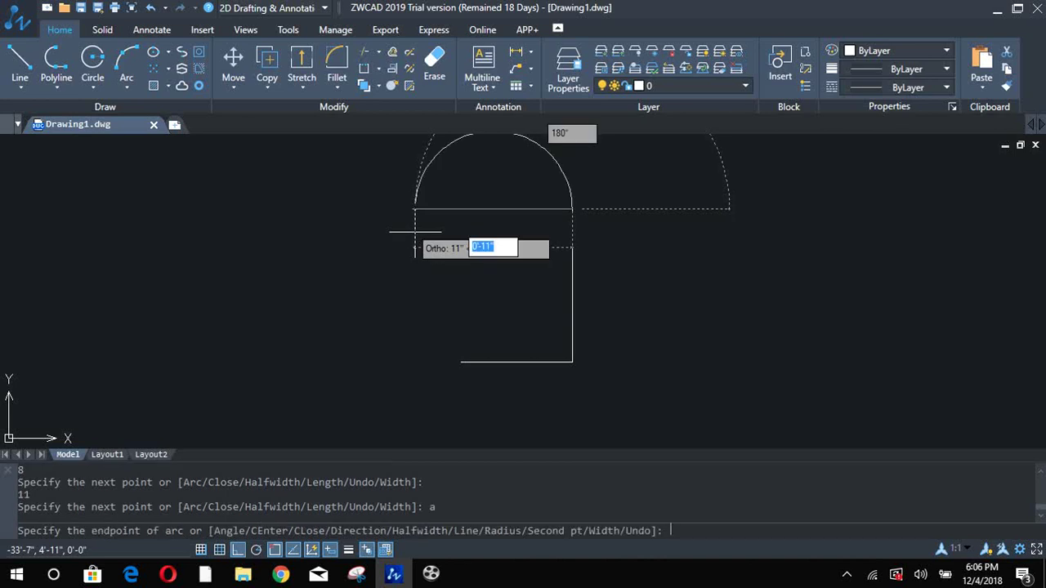
{"action": "type", "text": "8"}
{"action": "key", "text": "Return"}
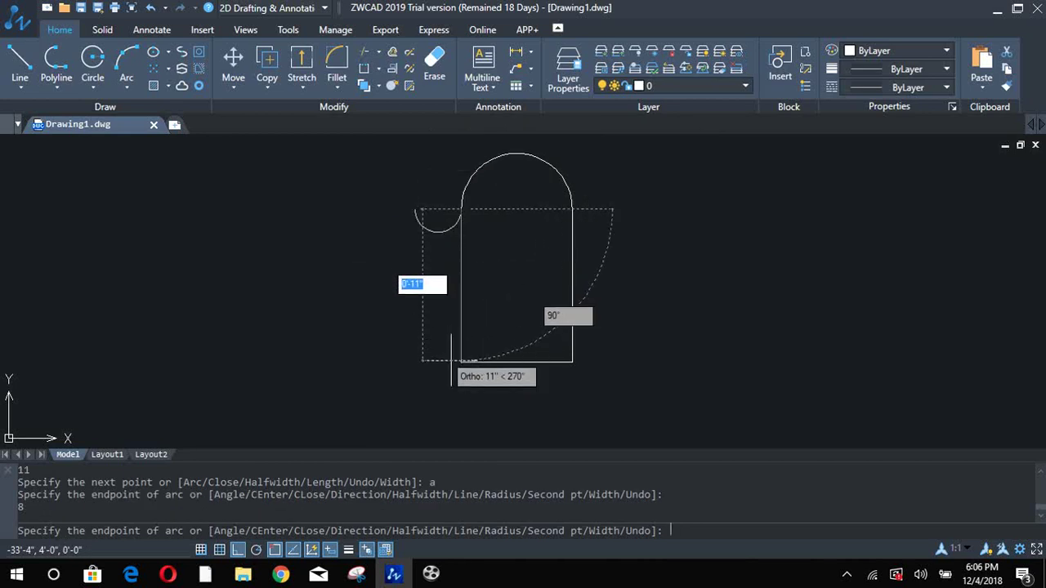
{"action": "type", "text": "l"}
{"action": "key", "text": "Return"}
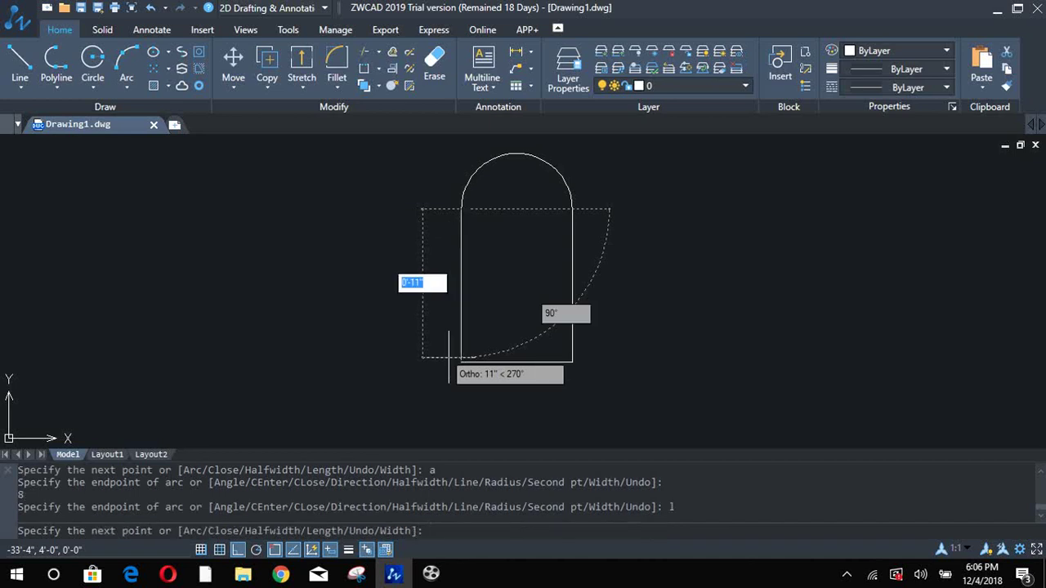
{"action": "type", "text": "c"}
{"action": "key", "text": "Return"}
{"action": "mouse_move", "coordinate": [509, 273]}
{"action": "middle_mouse_down"}
{"action": "mouse_move", "coordinate": [490, 308]}
{"action": "mouse_move", "coordinate": [465, 301]}
{"action": "middle_mouse_up"}
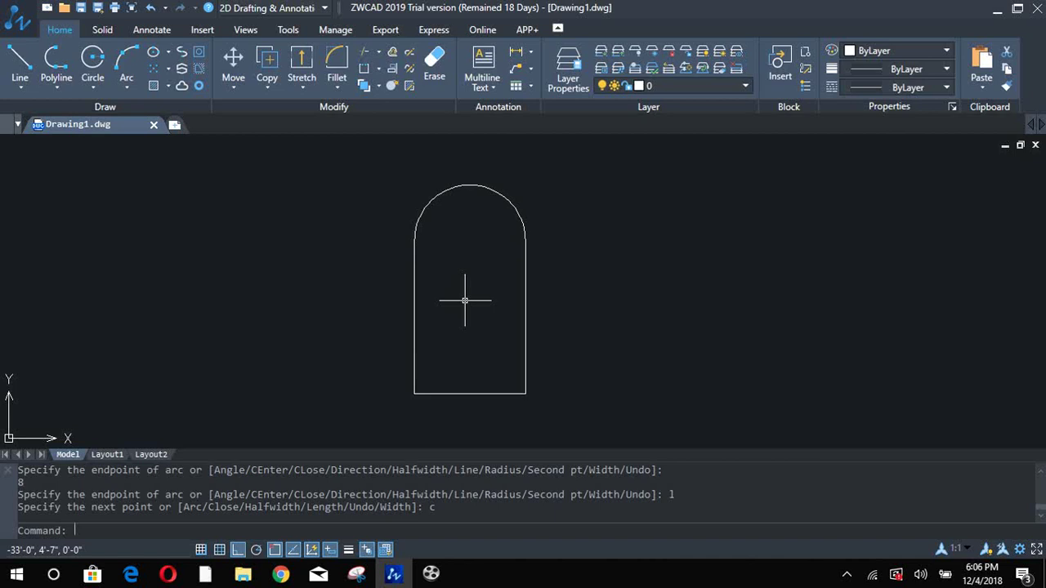
{"action": "left_click", "coordinate": [484, 187]}
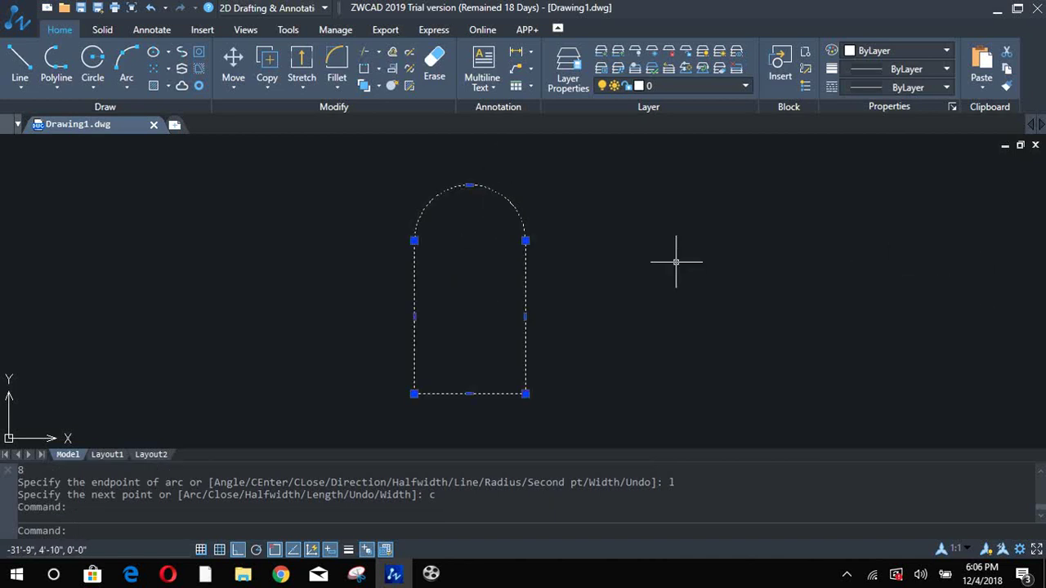
{"action": "key", "text": "Escape"}
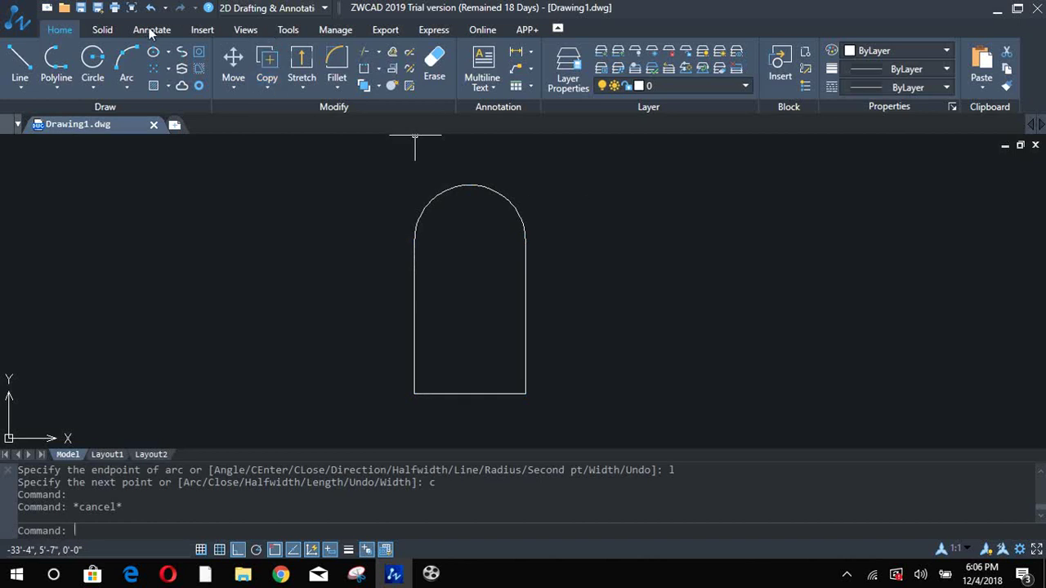
- Preview a radius dimension on the arch's top arc (R4") and cancel it
{"action": "left_click", "coordinate": [152, 30]}
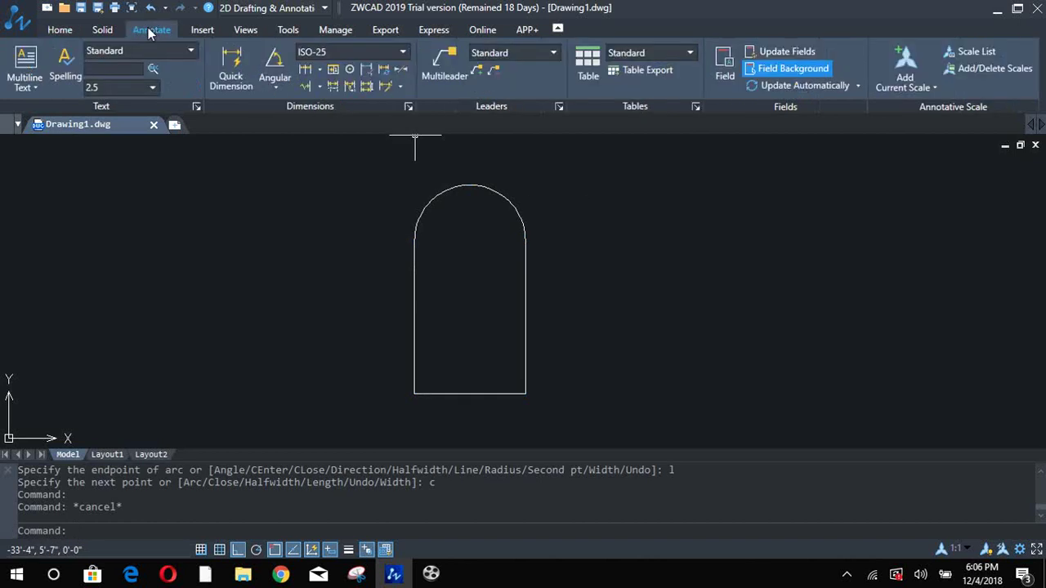
{"action": "left_click", "coordinate": [275, 89]}
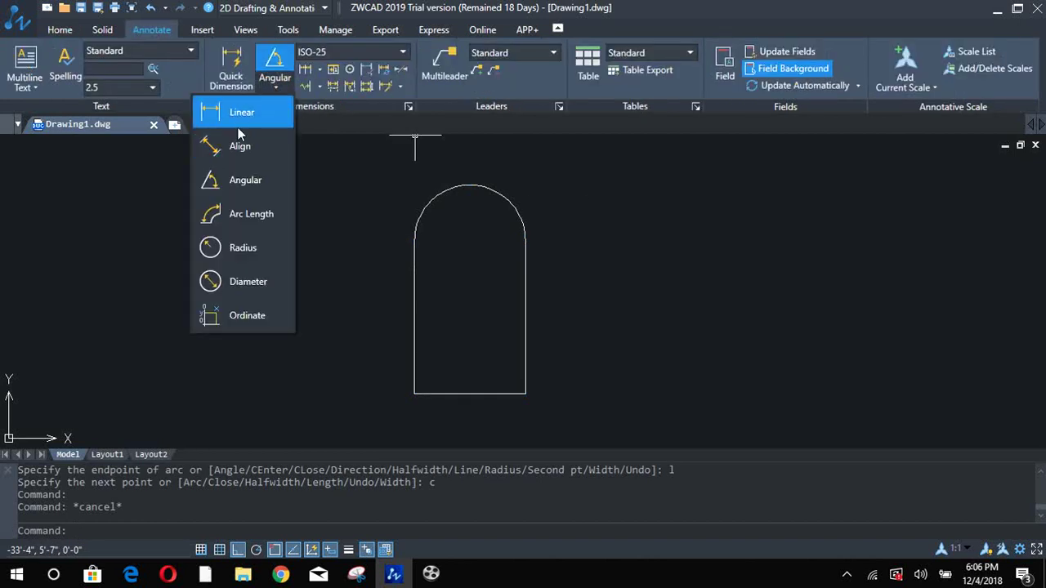
{"action": "left_click", "coordinate": [245, 248]}
{"action": "left_click", "coordinate": [488, 187]}
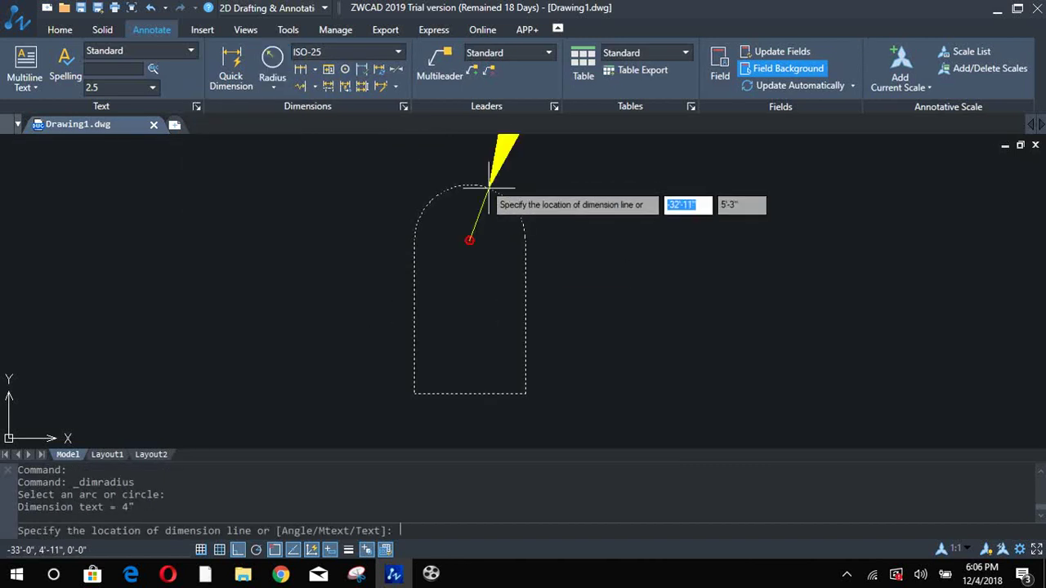
{"action": "scroll", "coordinate": [608, 239], "scroll_direction": "down", "scroll_amount": 5}
{"action": "middle_click_drag", "start_coordinate": [613, 238], "coordinate": [322, 355]}
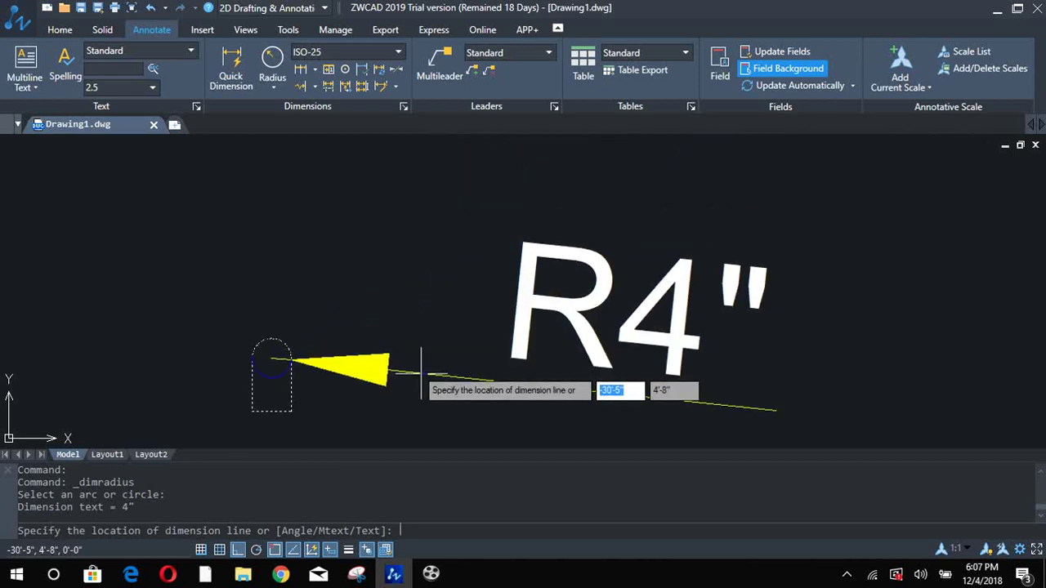
{"action": "key", "text": "Escape"}
- Crossing-select the arched outline and delete it
{"action": "scroll", "coordinate": [417, 335], "scroll_direction": "down", "scroll_amount": 2}
{"action": "middle_click_drag", "start_coordinate": [420, 334], "coordinate": [586, 235]}
{"action": "scroll", "coordinate": [516, 240], "scroll_direction": "up", "scroll_amount": 3}
{"action": "left_click", "coordinate": [561, 218]}
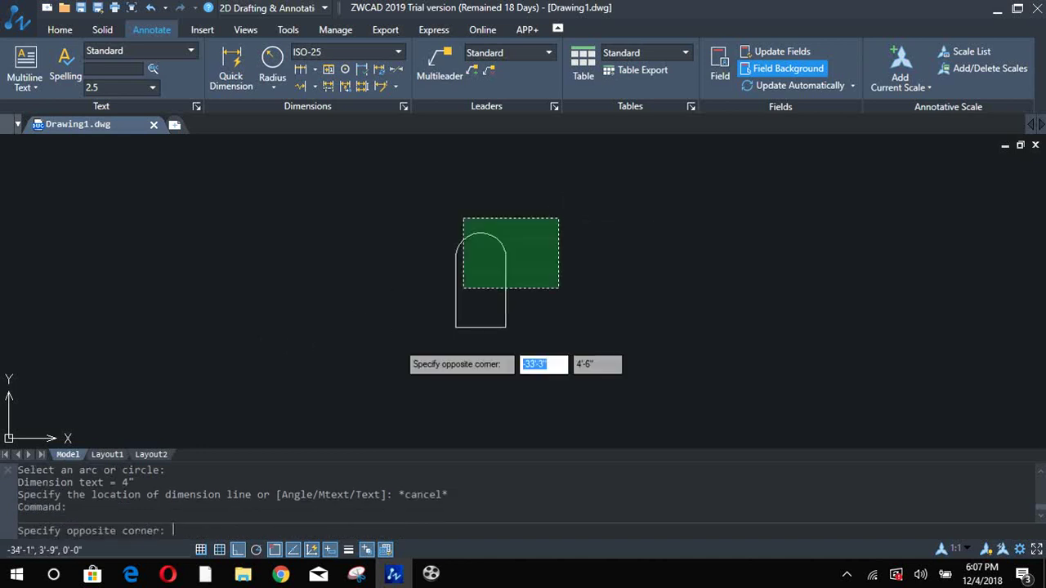
{"action": "left_click", "coordinate": [425, 352]}
{"action": "key", "text": "Delete"}
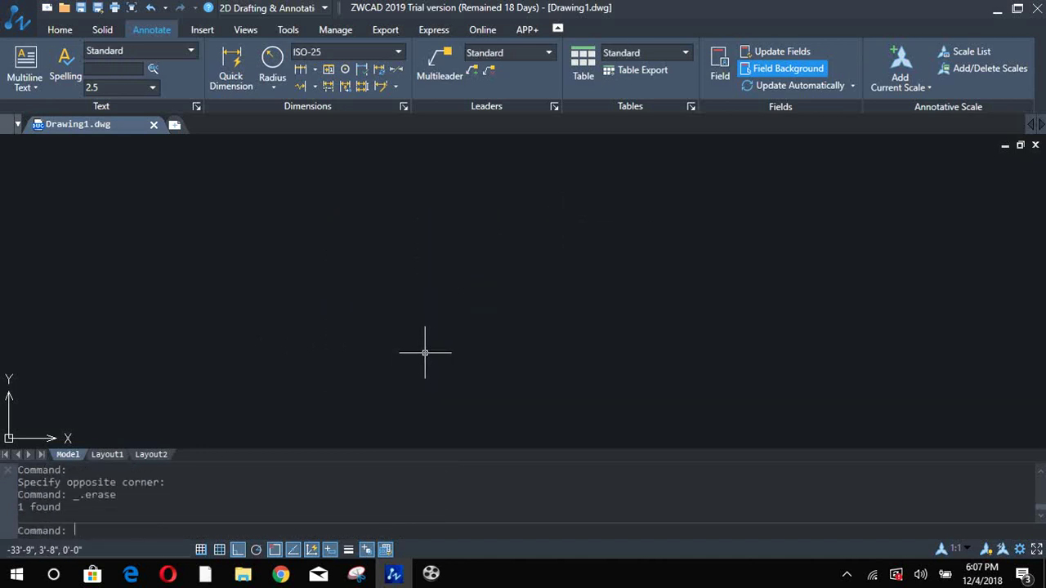
{"action": "left_click", "coordinate": [59, 29]}
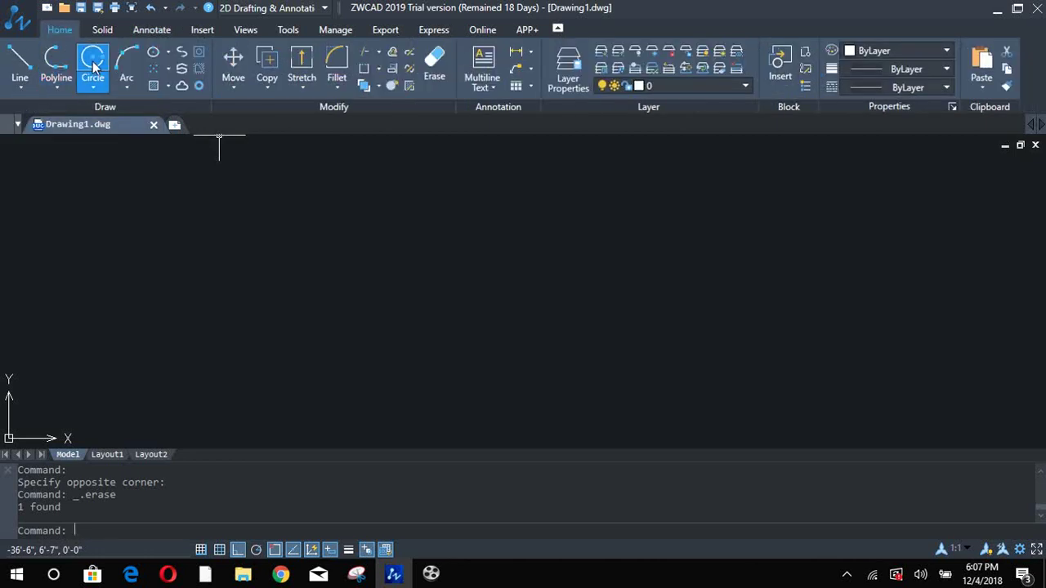
{"action": "type", "text": "c"}
{"action": "key", "text": "Return"}
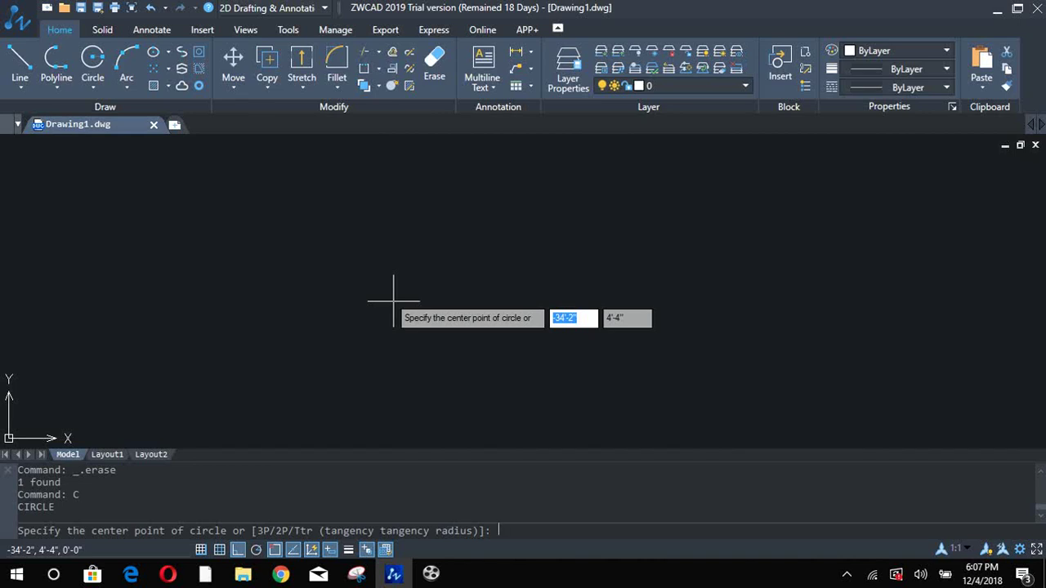
{"action": "left_click", "coordinate": [375, 280]}
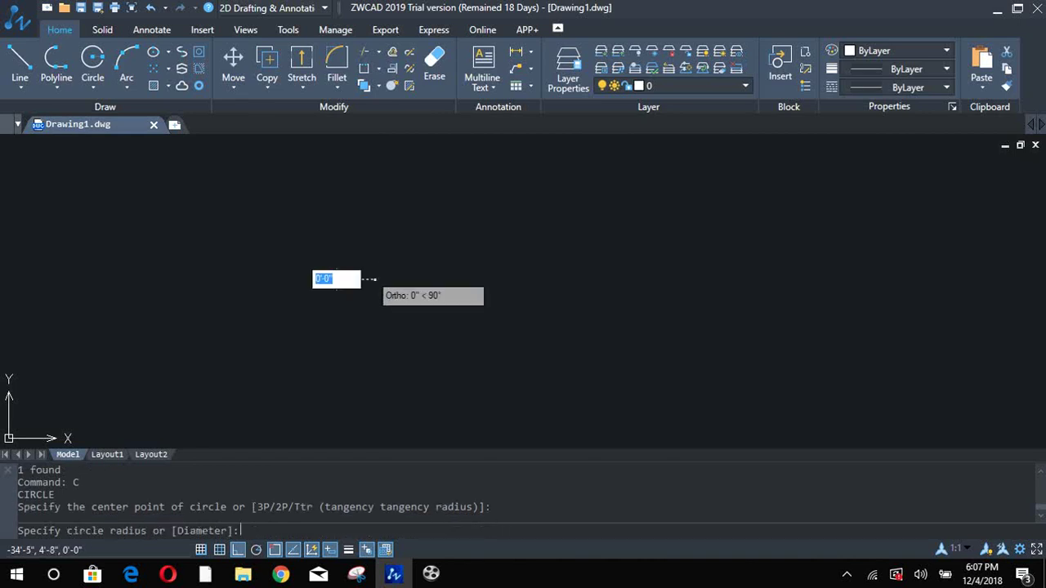
{"action": "type", "text": "12"}
{"action": "key", "text": "Return"}
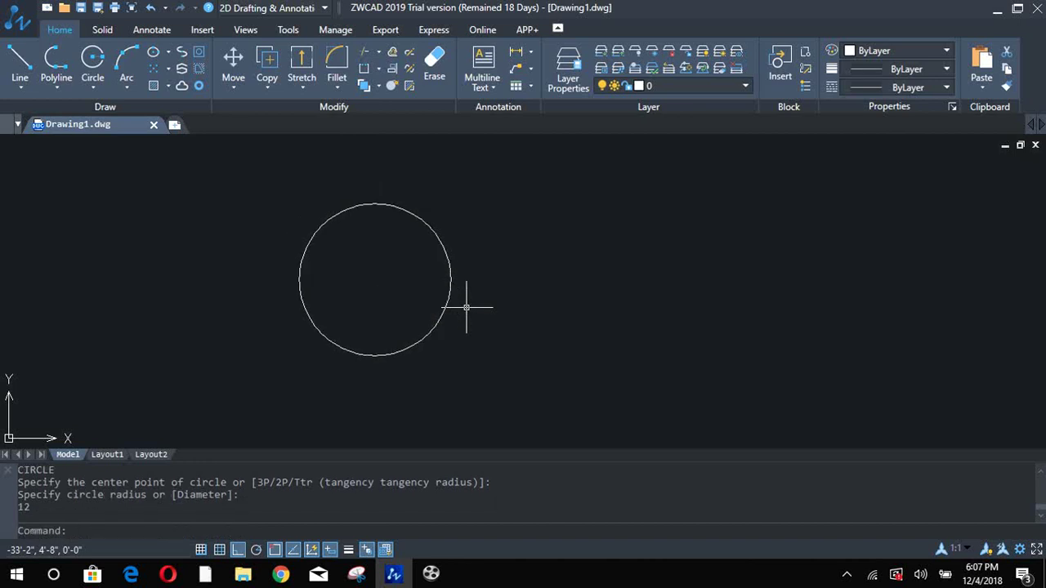
{"action": "type", "text": "c"}
{"action": "key", "text": "Return"}
{"action": "left_click", "coordinate": [534, 300]}
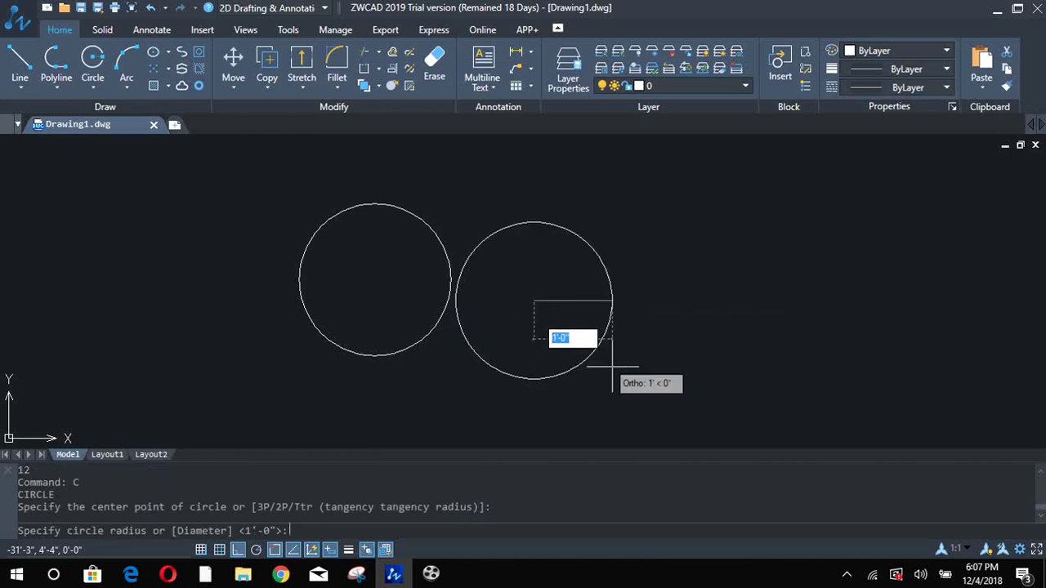
{"action": "type", "text": "d"}
{"action": "key", "text": "Return"}
{"action": "type", "text": "5"}
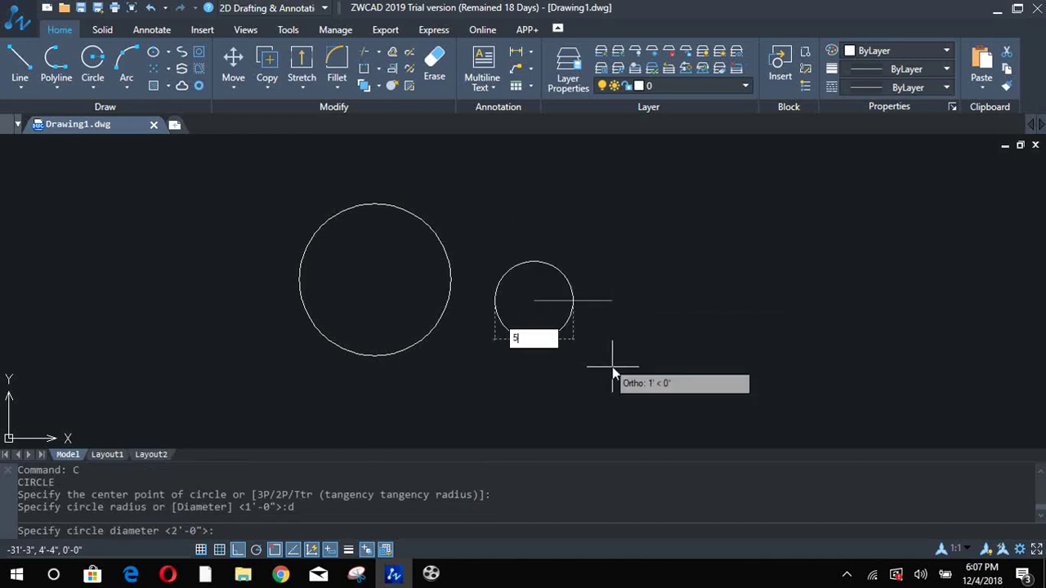
{"action": "key", "text": "Return"}
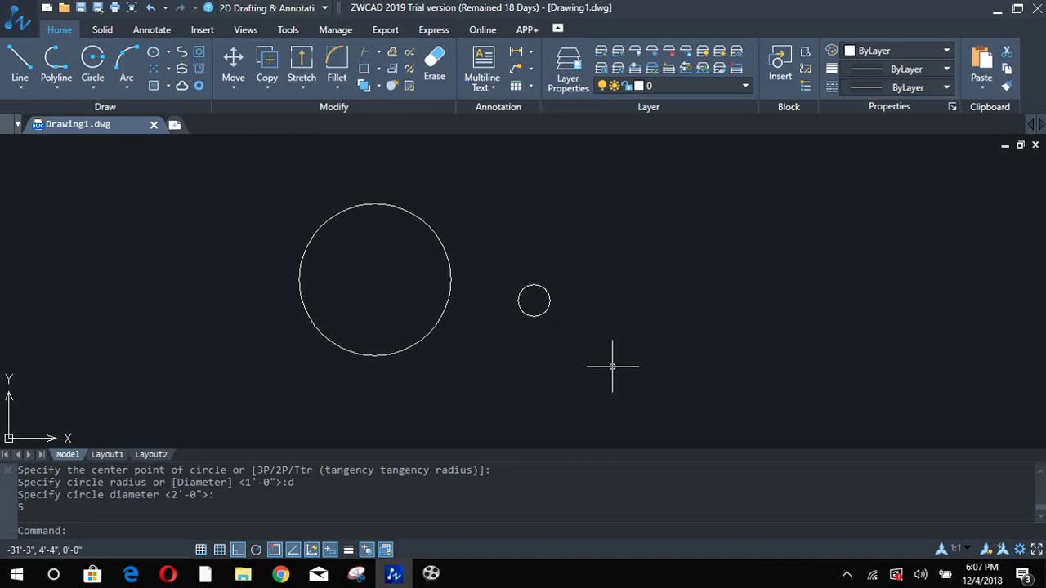
{"action": "left_click", "coordinate": [630, 227]}
{"action": "left_click", "coordinate": [279, 366]}
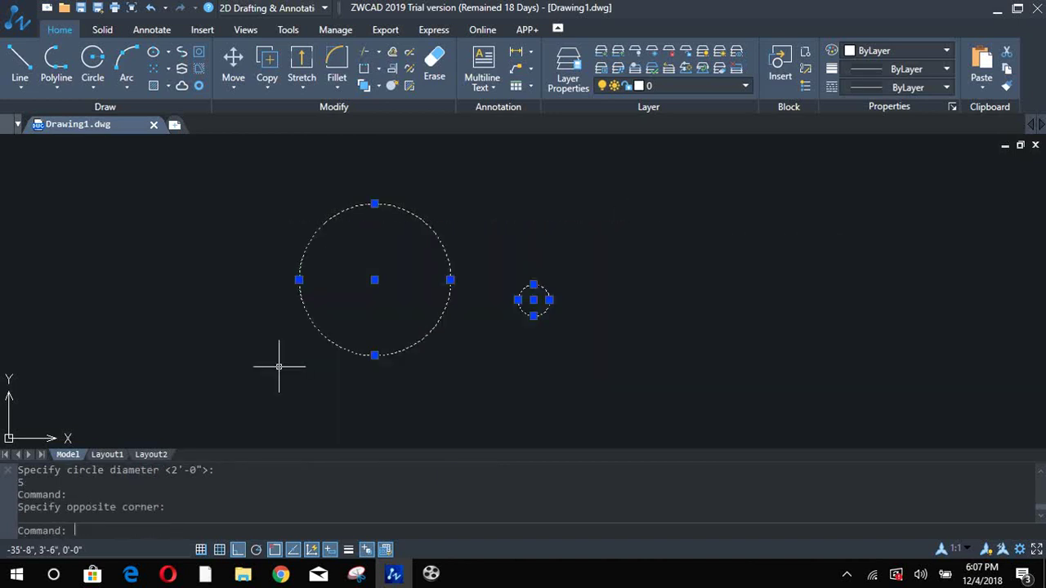
{"action": "key", "text": "Delete"}
{"action": "type", "text": "c"}
{"action": "key", "text": "Return"}
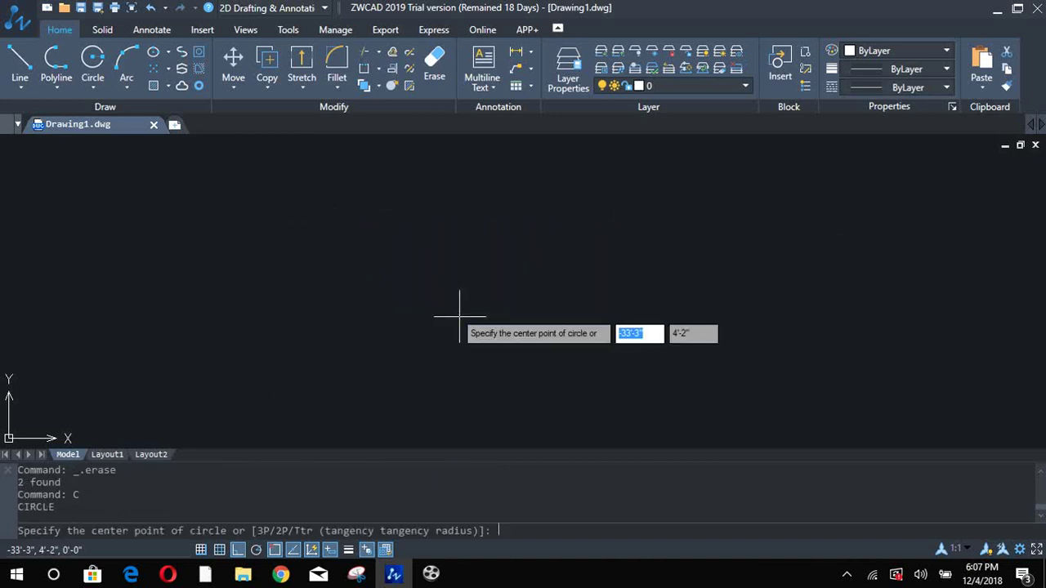
{"action": "left_click", "coordinate": [443, 272]}
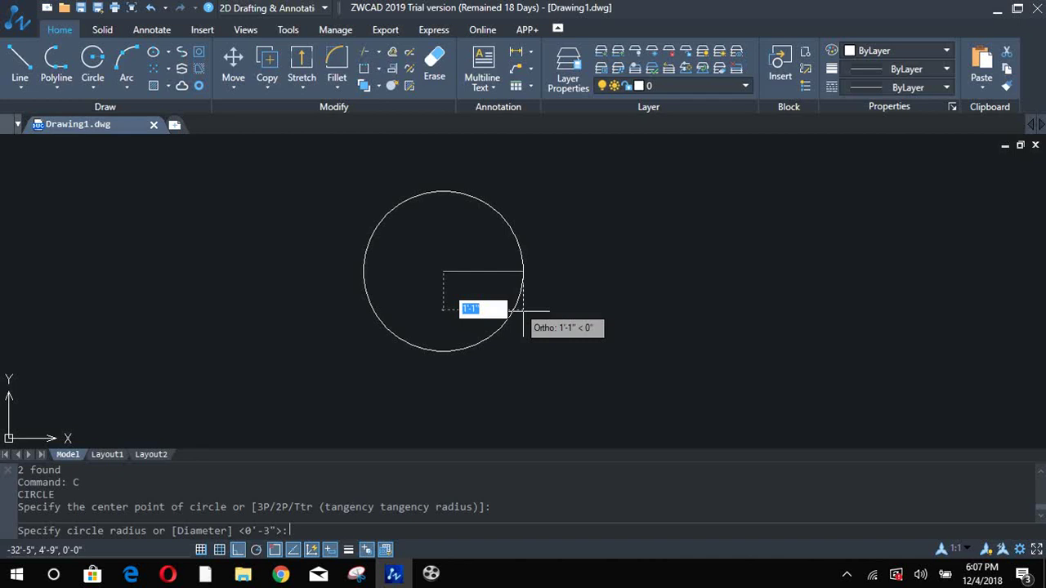
{"action": "type", "text": "d"}
{"action": "key", "text": "Return"}
{"action": "type", "text": "12"}
{"action": "key", "text": "Return"}
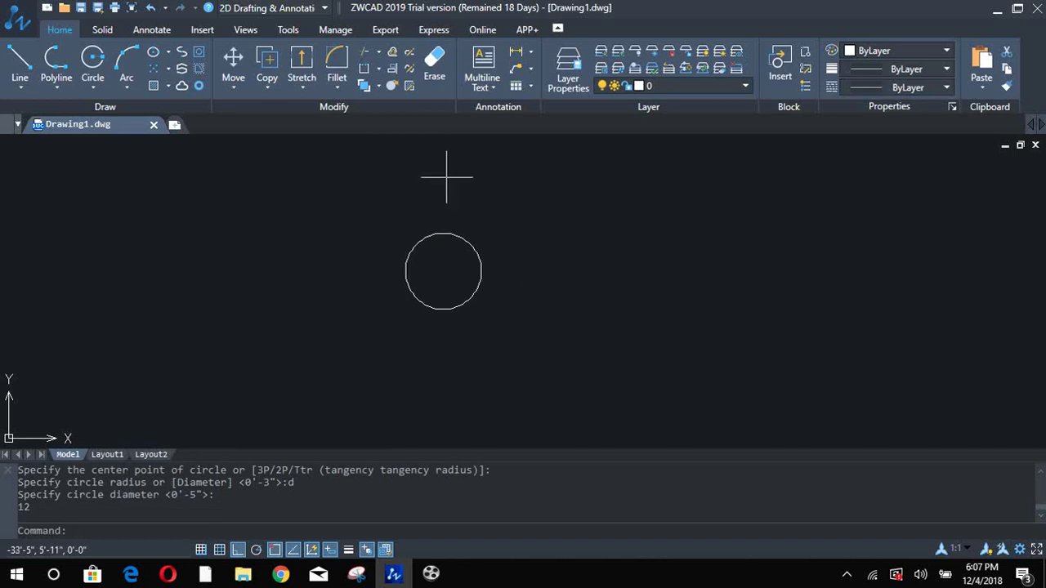
{"action": "left_click", "coordinate": [561, 204]}
{"action": "left_click", "coordinate": [339, 341]}
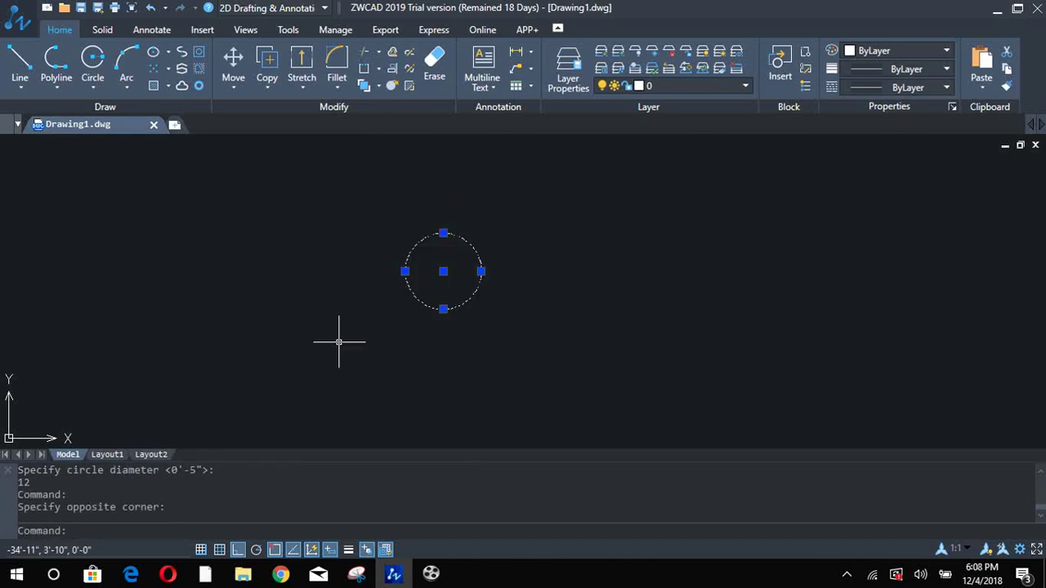
{"action": "key", "text": "Delete"}
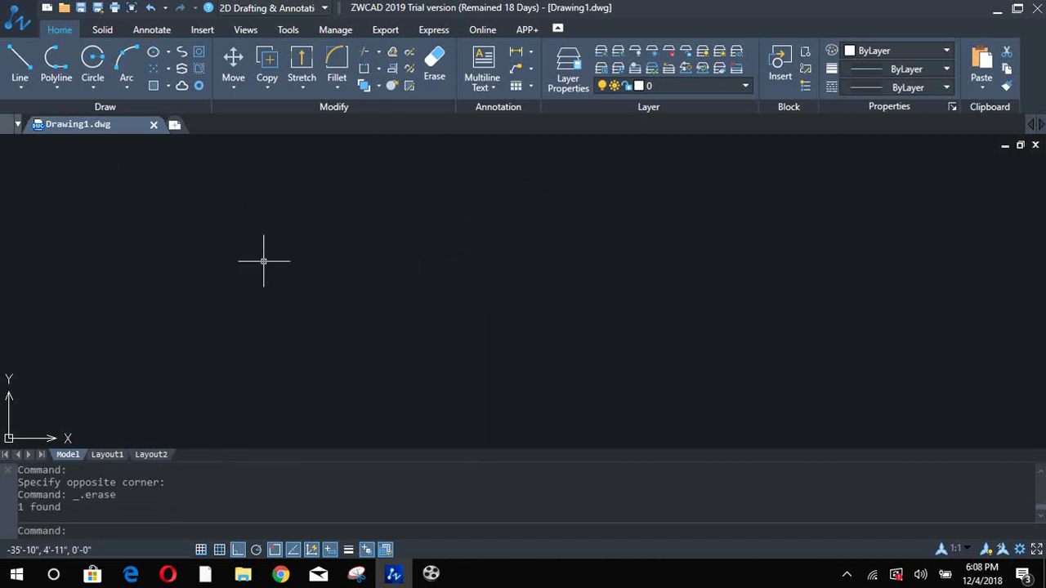
- Draw an L from two 8-unit lines, one going down and one going right, and recentre the view
{"action": "left_click", "coordinate": [92, 86]}
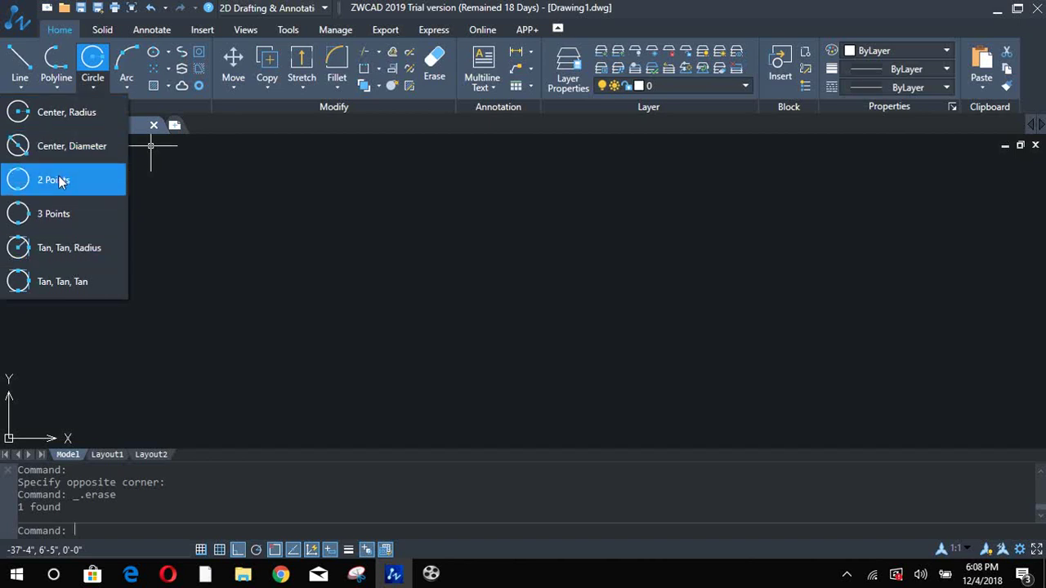
{"action": "left_click", "coordinate": [368, 278]}
{"action": "type", "text": "l"}
{"action": "key", "text": "Return"}
{"action": "left_click", "coordinate": [318, 192]}
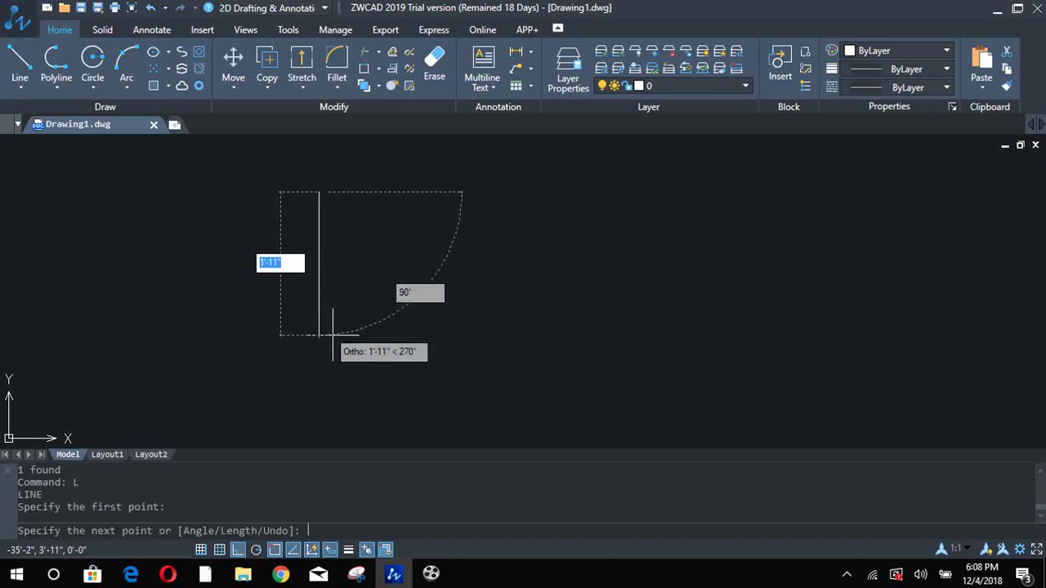
{"action": "type", "text": "8"}
{"action": "key", "text": "Return"}
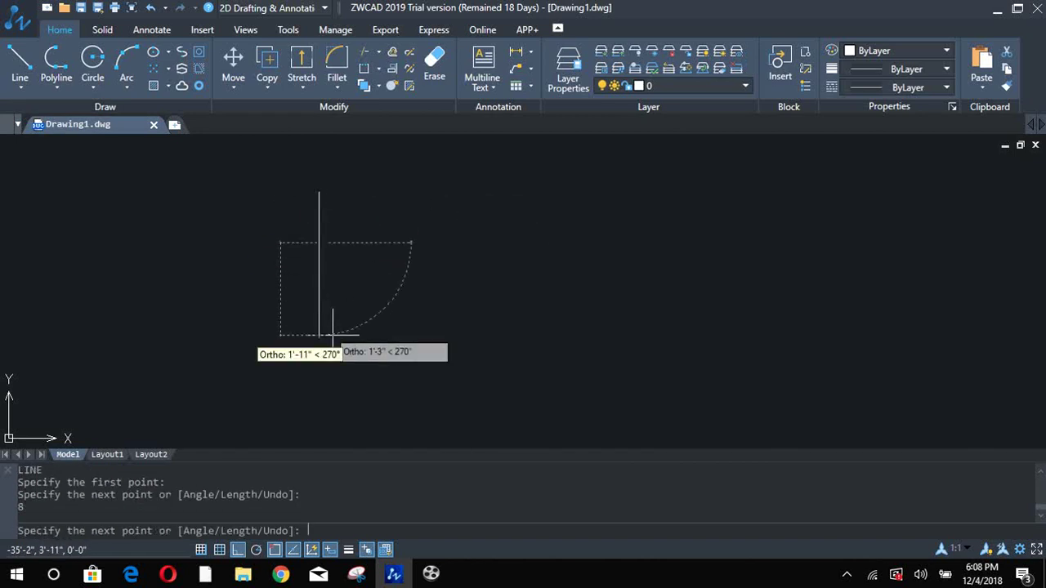
{"action": "type", "text": "8"}
{"action": "key", "text": "Return"}
{"action": "key", "text": "Return"}
{"action": "scroll", "coordinate": [310, 231], "scroll_direction": "up", "scroll_amount": 3}
{"action": "mouse_move", "coordinate": [310, 230]}
{"action": "middle_mouse_down"}
{"action": "mouse_move", "coordinate": [350, 306]}
{"action": "mouse_move", "coordinate": [368, 252]}
{"action": "mouse_move", "coordinate": [386, 264]}
{"action": "middle_mouse_up"}
{"action": "scroll", "coordinate": [367, 239], "scroll_direction": "up", "scroll_amount": 1}
- Draw a radius-1 tangent-tangent-radius circle between the two lines, then undo it
{"action": "type", "text": "c"}
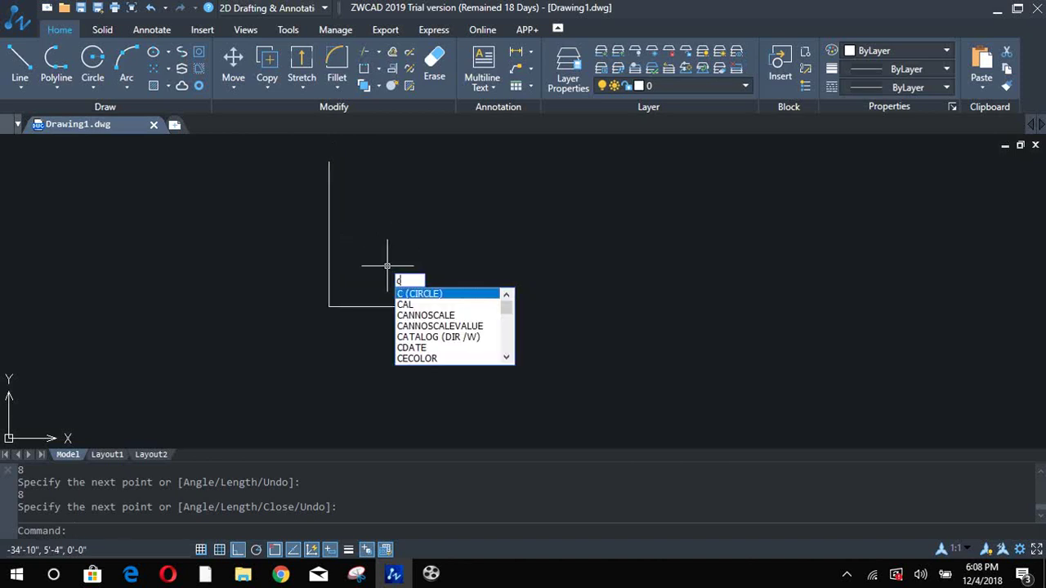
{"action": "key", "text": "Return"}
{"action": "type", "text": "ttr"}
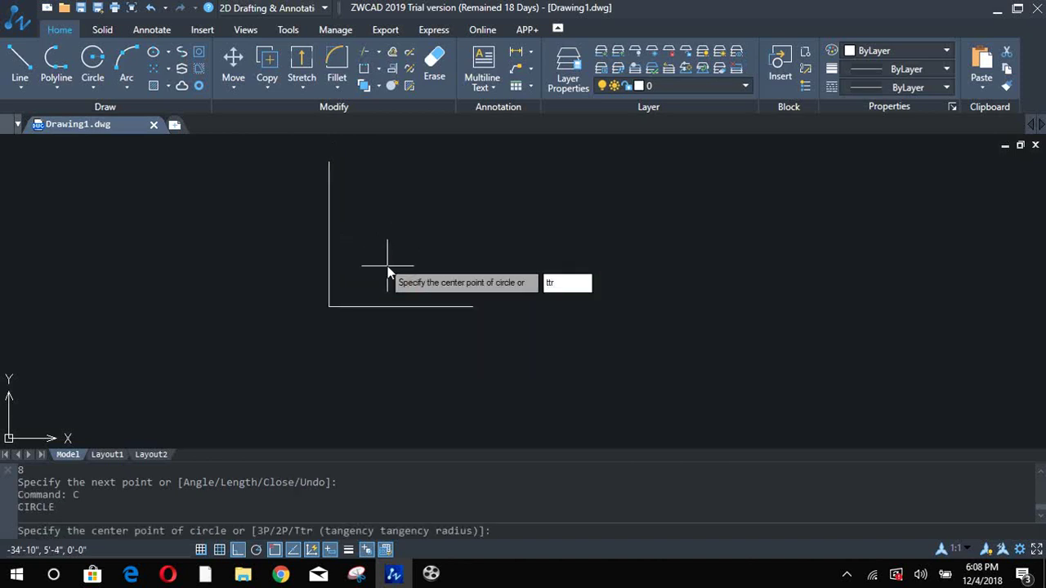
{"action": "key", "text": "Return"}
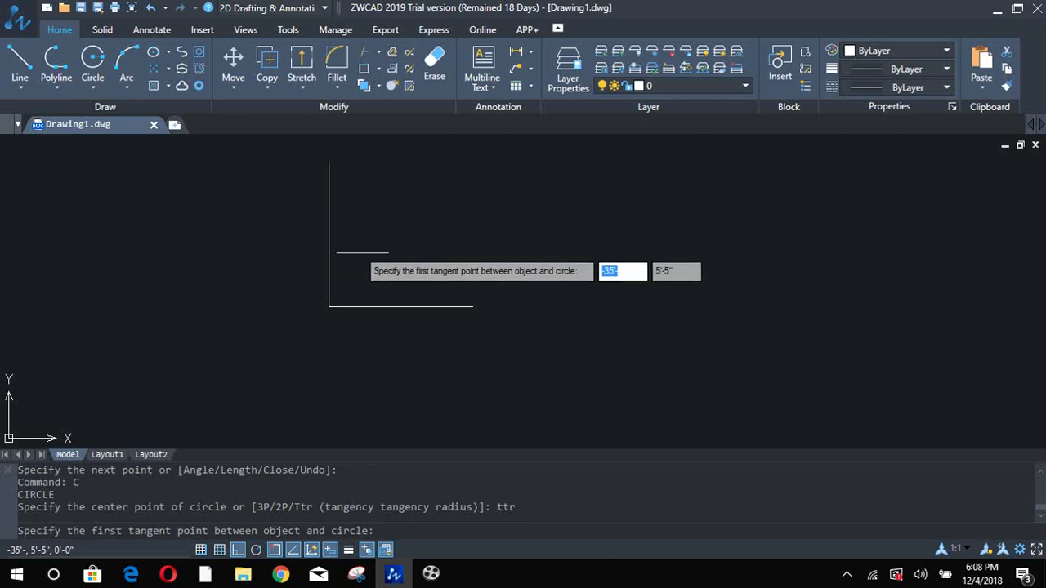
{"action": "left_click", "coordinate": [329, 234]}
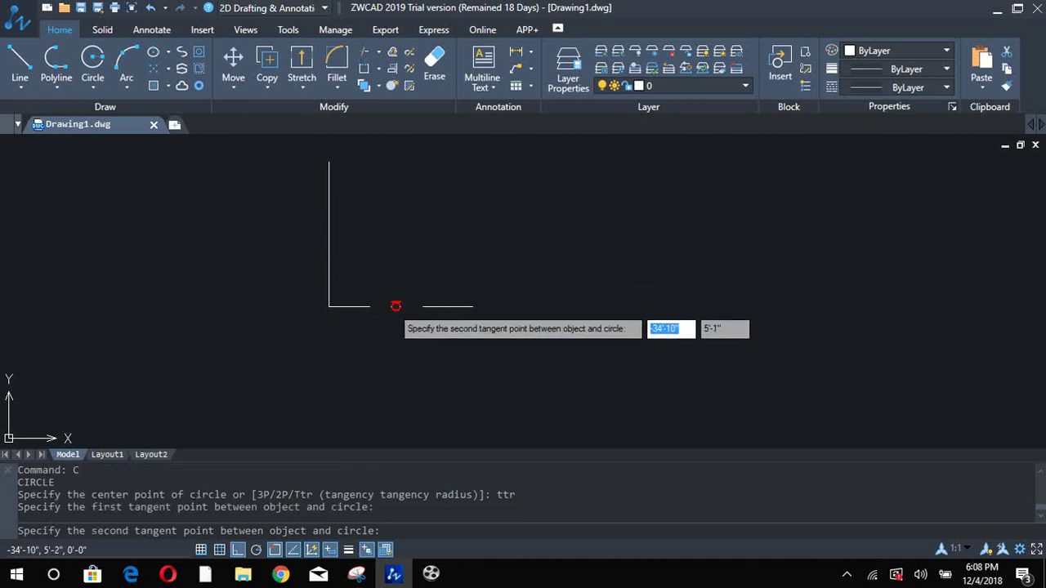
{"action": "left_click", "coordinate": [390, 306]}
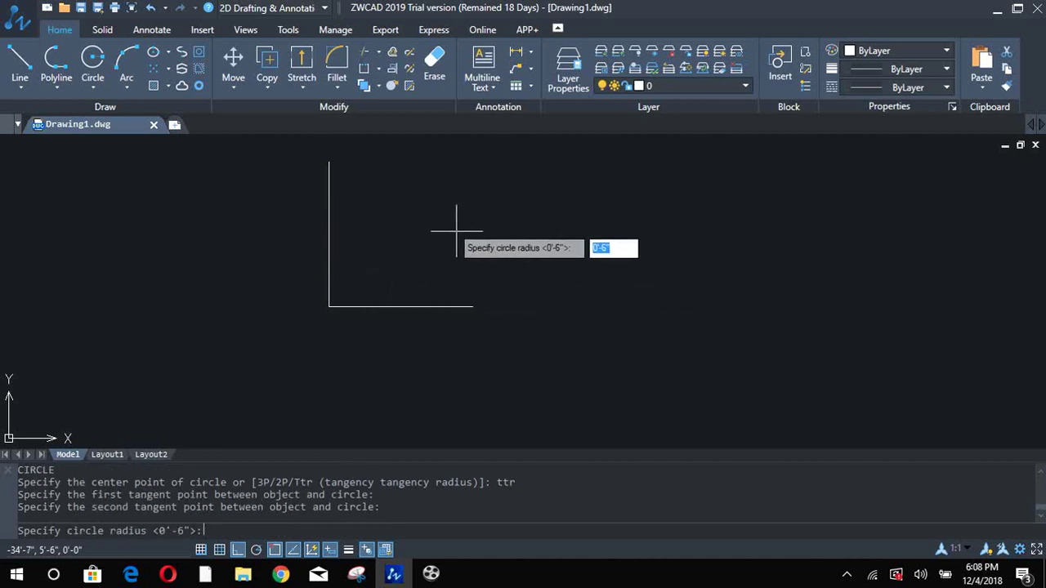
{"action": "type", "text": "1"}
{"action": "key", "text": "Return"}
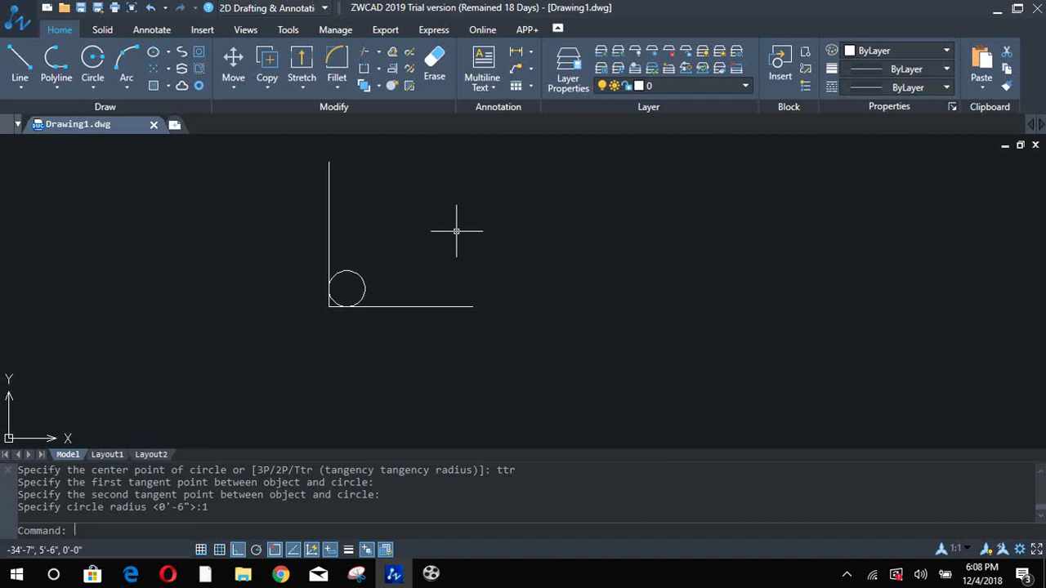
{"action": "key", "text": "ctrl+z"}
- Draw a radius-5 circle tangent to the vertical and horizontal lines
{"action": "type", "text": "C"}
{"action": "key", "text": "Return"}
{"action": "type", "text": "ttr"}
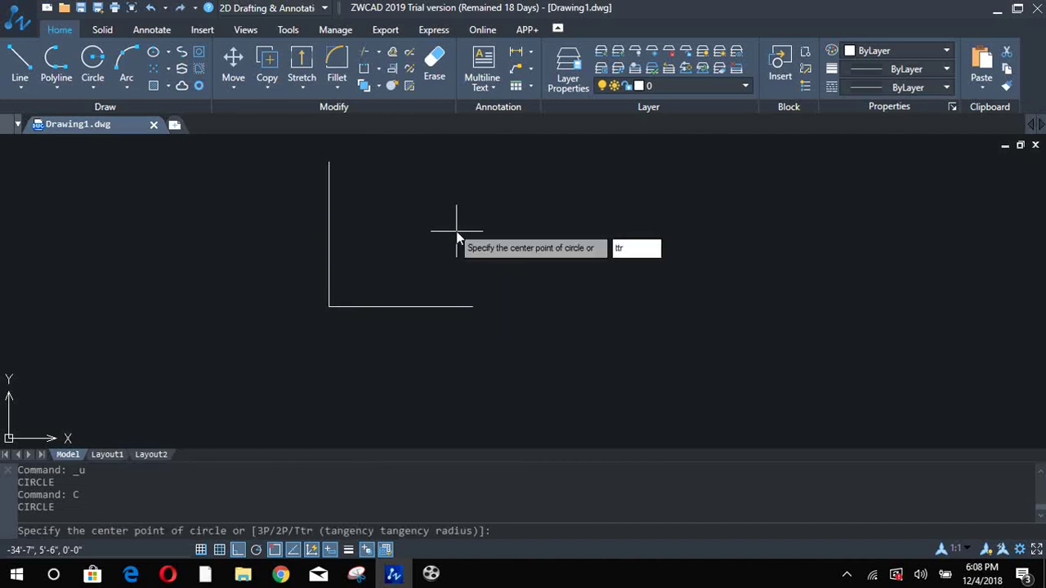
{"action": "key", "text": "Return"}
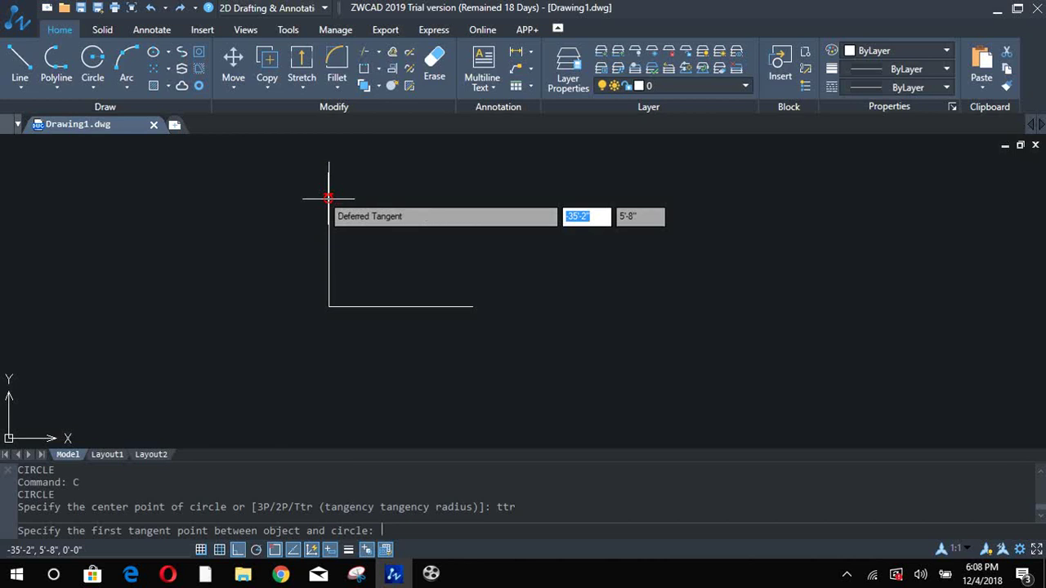
{"action": "left_click", "coordinate": [328, 296]}
{"action": "left_click", "coordinate": [352, 305]}
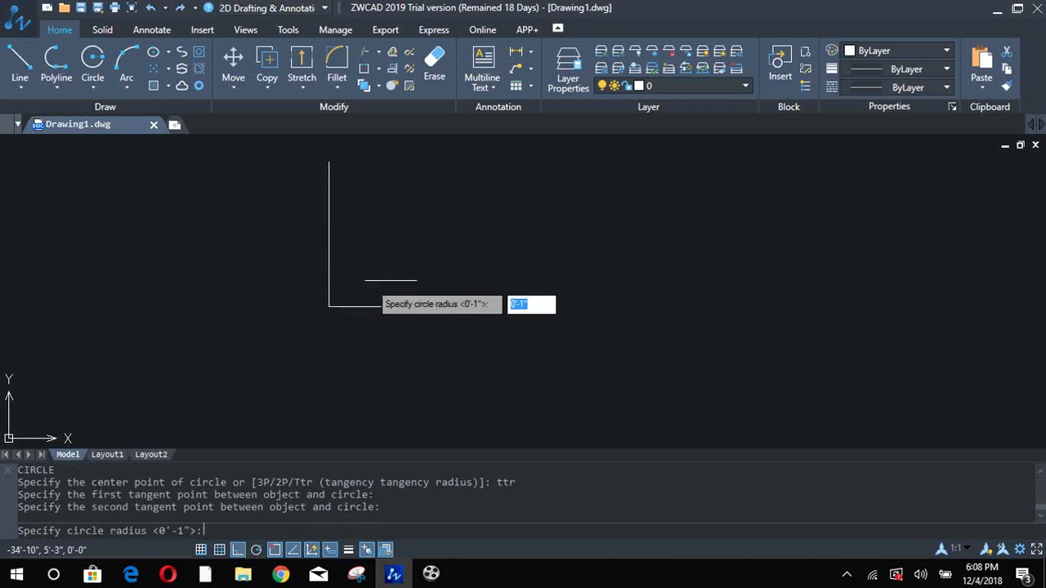
{"action": "type", "text": "5"}
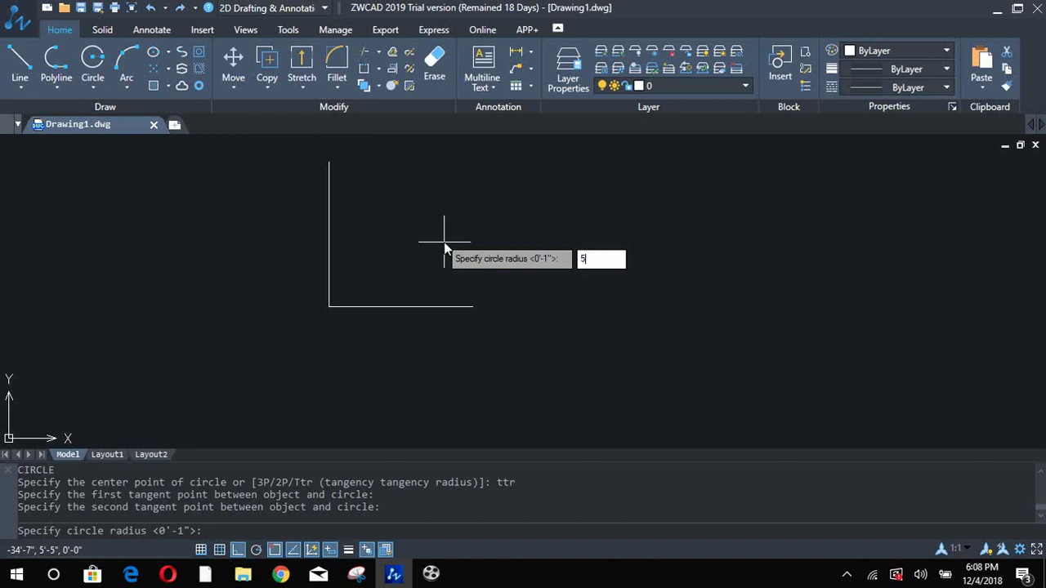
{"action": "key", "text": "Return"}
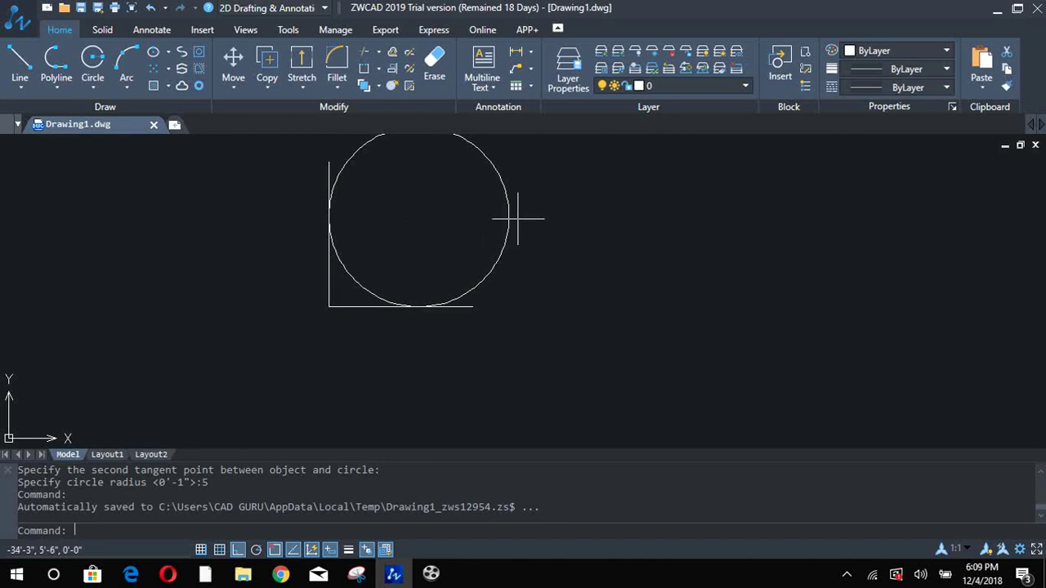
- Window-select the radius-5 circle and delete it
{"action": "left_click", "coordinate": [545, 186]}
{"action": "left_click", "coordinate": [410, 272]}
{"action": "key", "text": "Delete"}
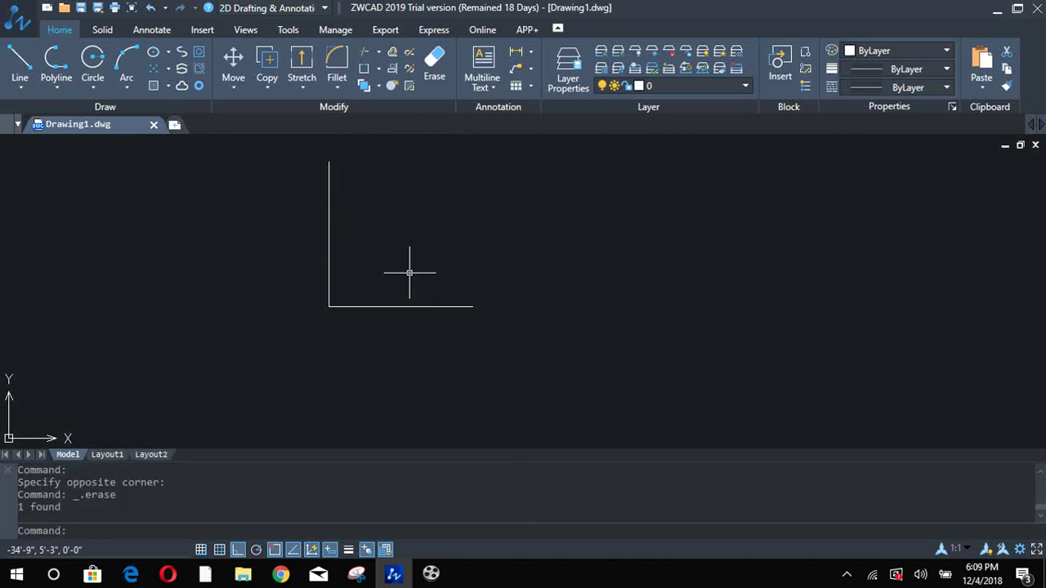
- Fillet the L corner with radius 5, picking the vertical line and then the horizontal line
{"action": "type", "text": "f"}
{"action": "key", "text": "Return"}
{"action": "type", "text": "r"}
{"action": "key", "text": "Return"}
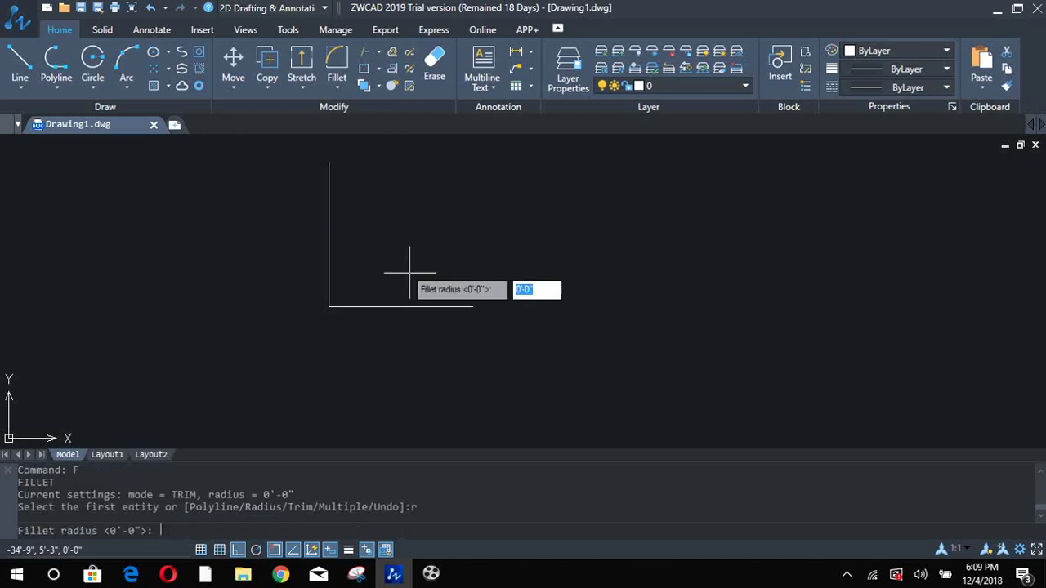
{"action": "type", "text": "5"}
{"action": "key", "text": "Return"}
{"action": "left_click", "coordinate": [329, 241]}
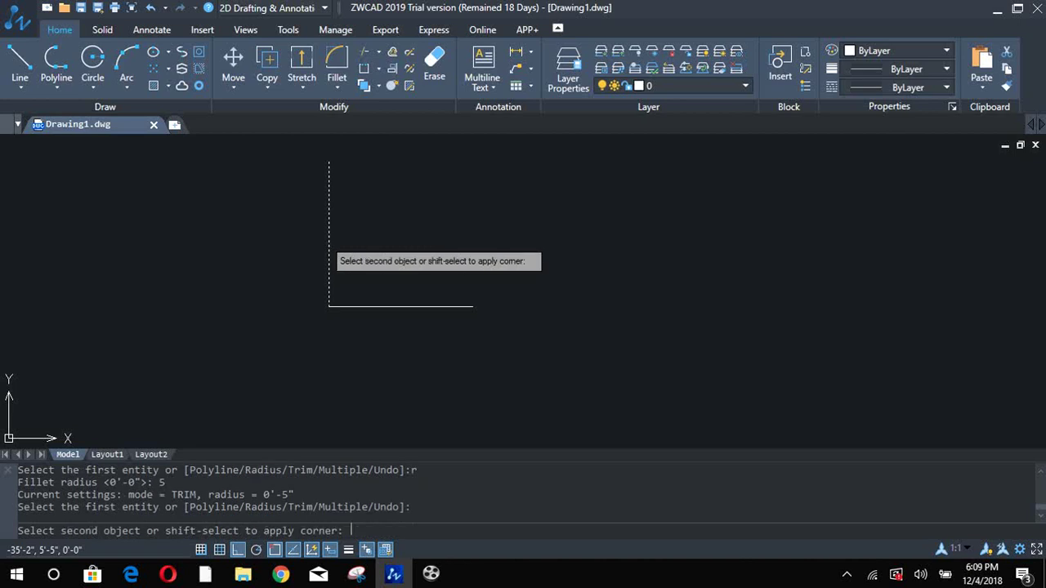
{"action": "left_click", "coordinate": [375, 307]}
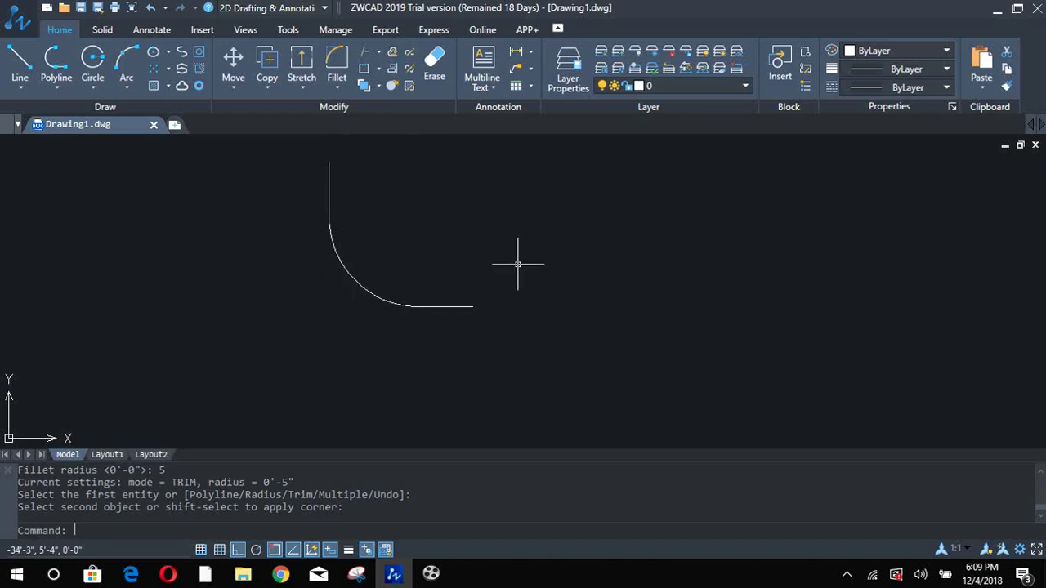
- Use PEDIT to convert the fillet arc to a polyline and close it into a full circle
{"action": "type", "text": "pe"}
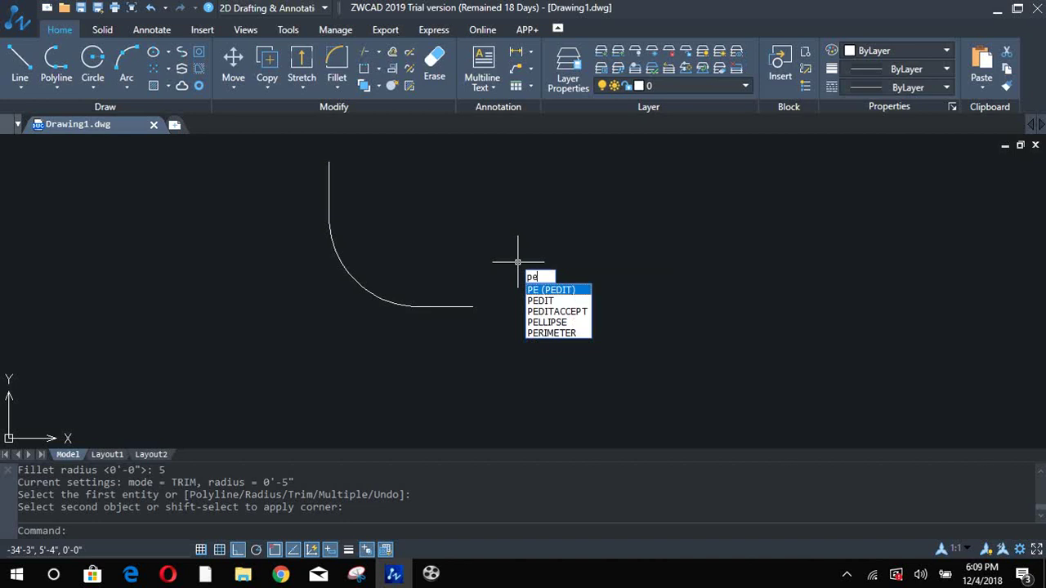
{"action": "key", "text": "Return"}
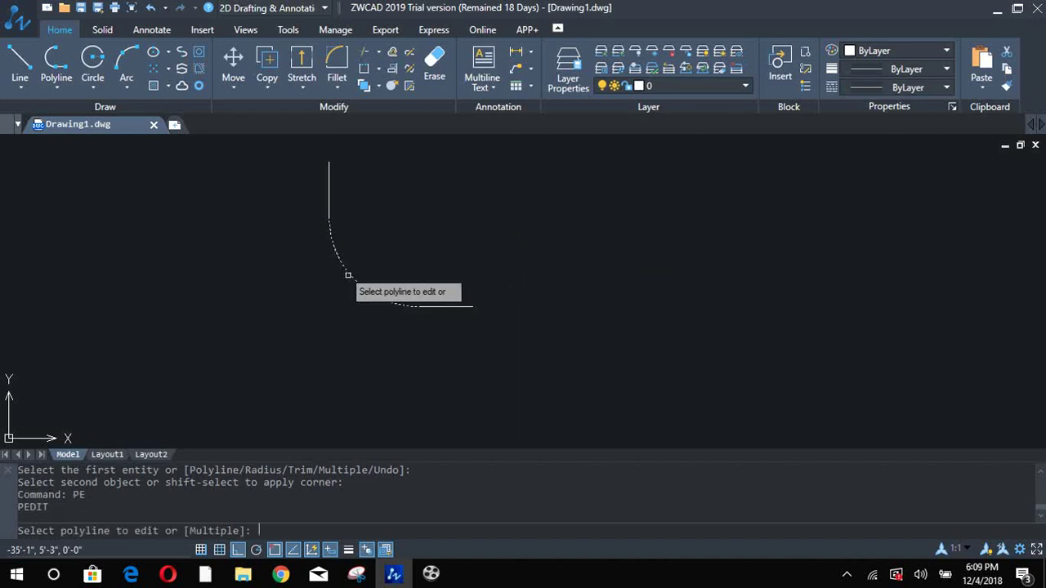
{"action": "left_click", "coordinate": [348, 274]}
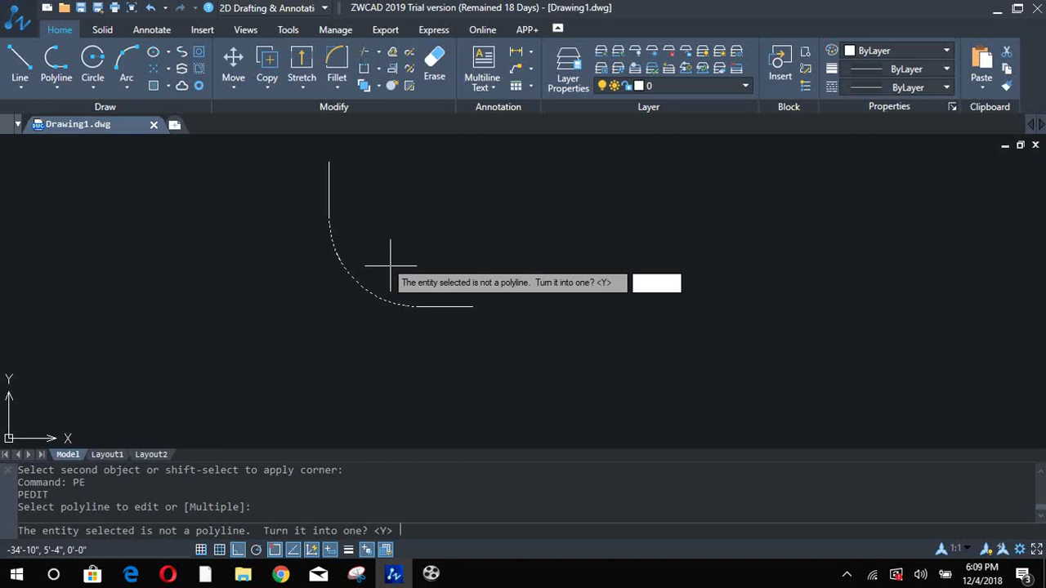
{"action": "type", "text": "y"}
{"action": "key", "text": "Return"}
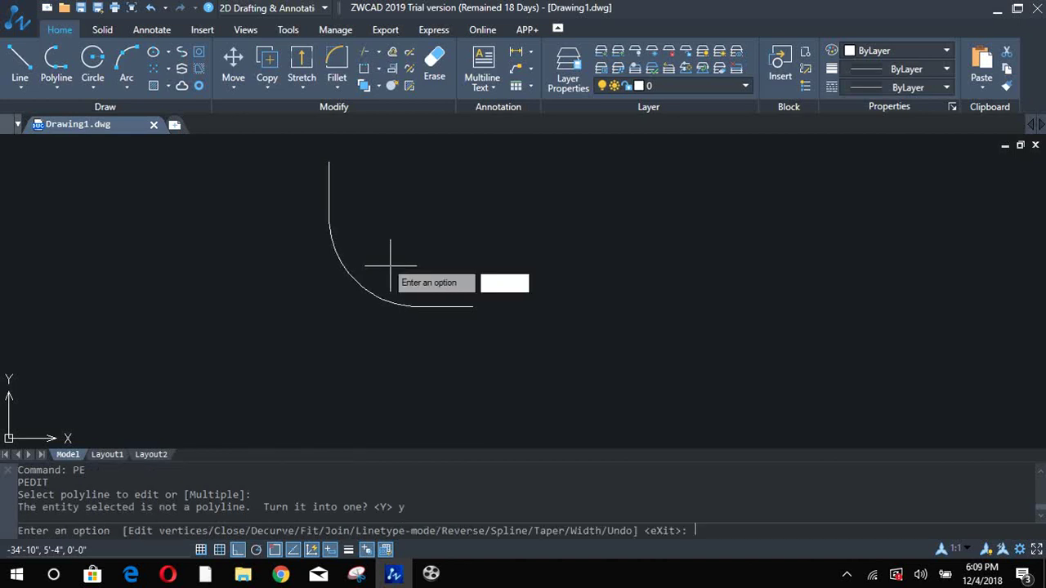
{"action": "type", "text": "c"}
{"action": "key", "text": "Return"}
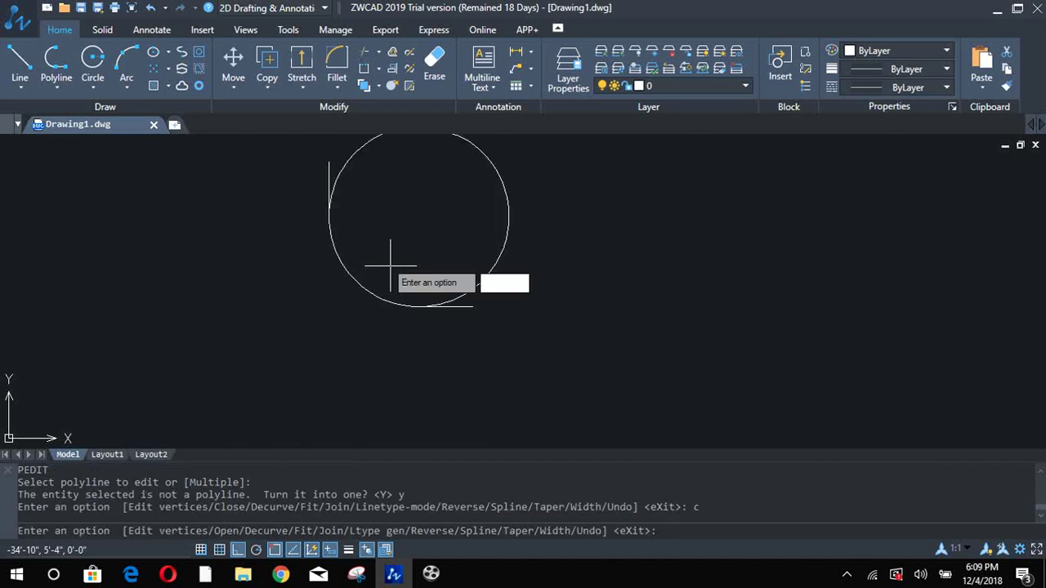
{"action": "key", "text": "Escape"}
{"action": "middle_click_drag", "start_coordinate": [417, 244], "coordinate": [405, 302]}
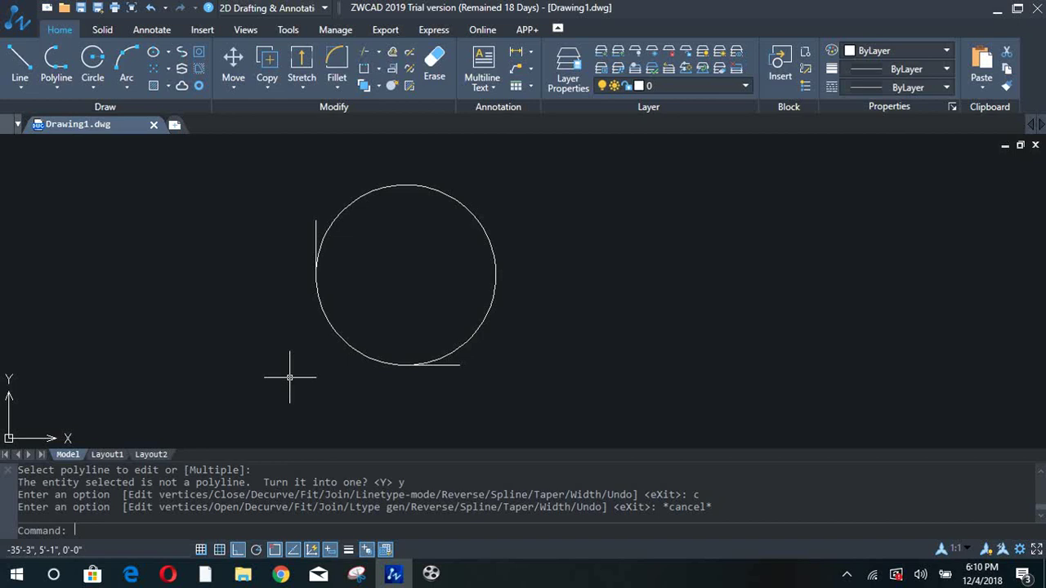
{"action": "type", "text": "f"}
{"action": "key", "text": "Return"}
- Fillet the two lines with radius 0 to restore a sharp corner
{"action": "type", "text": "r"}
{"action": "key", "text": "Return"}
{"action": "type", "text": "0"}
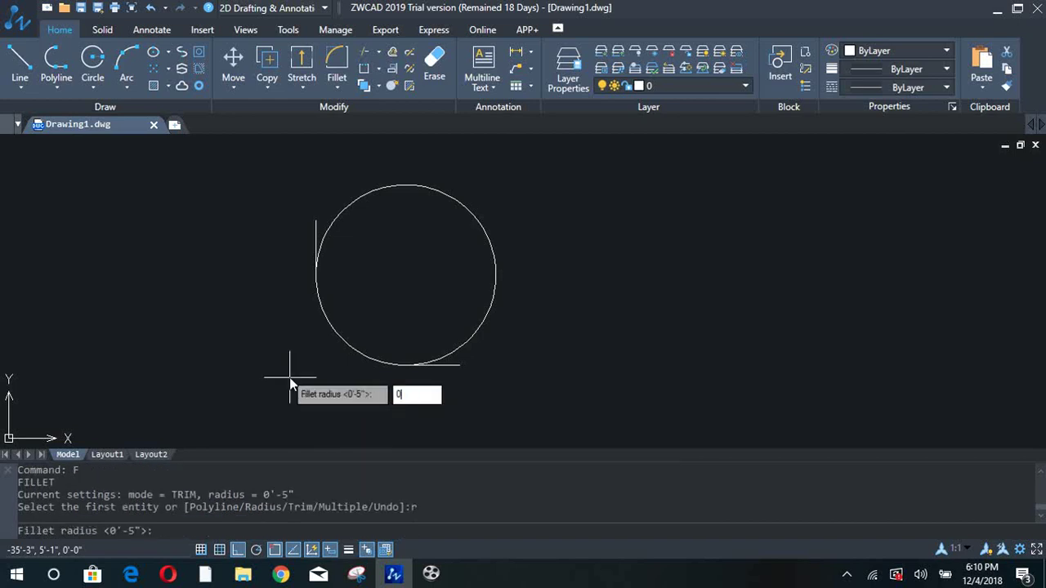
{"action": "key", "text": "Return"}
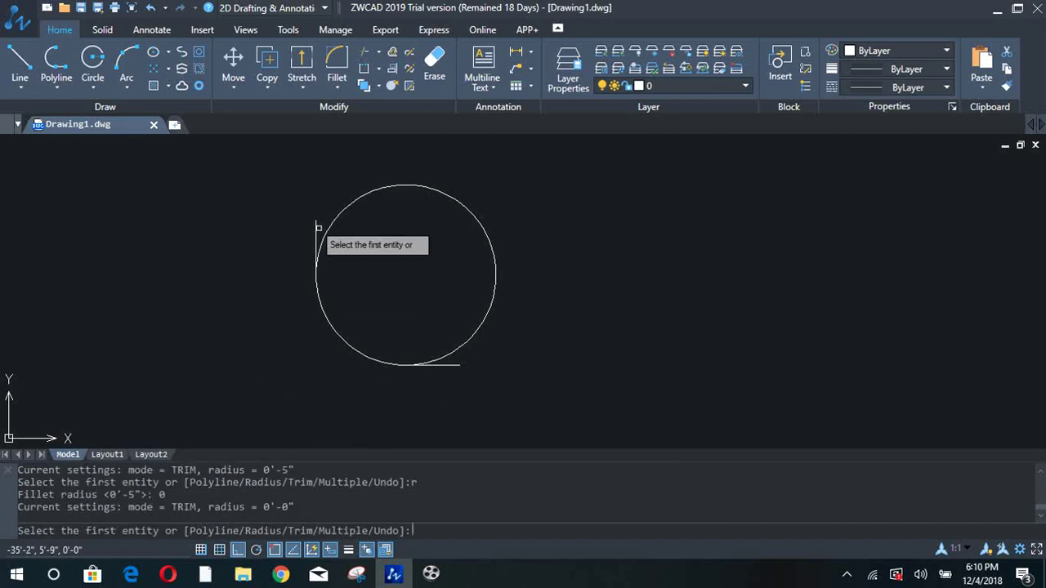
{"action": "left_click", "coordinate": [315, 231]}
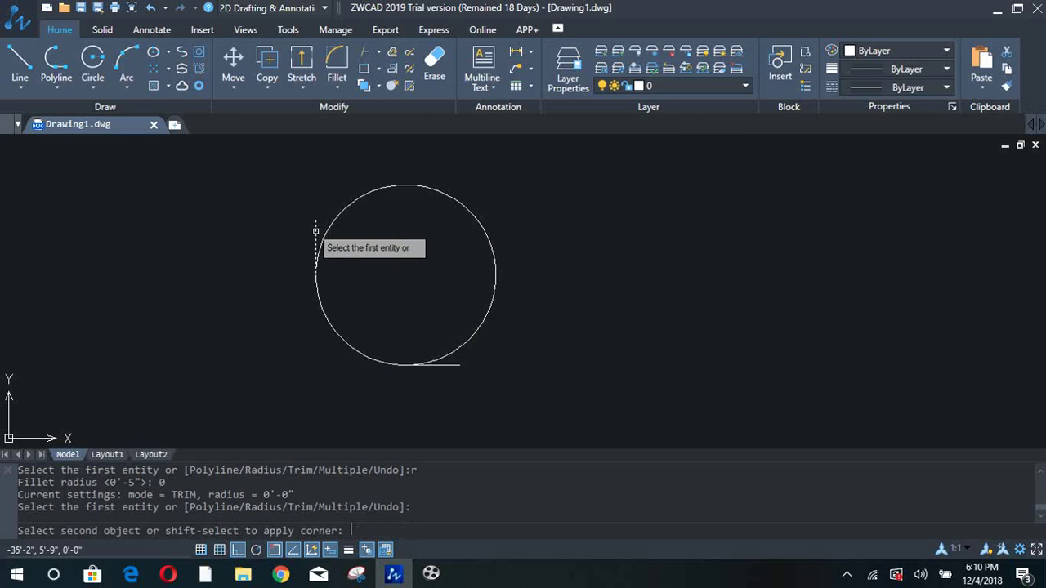
{"action": "left_click", "coordinate": [440, 364]}
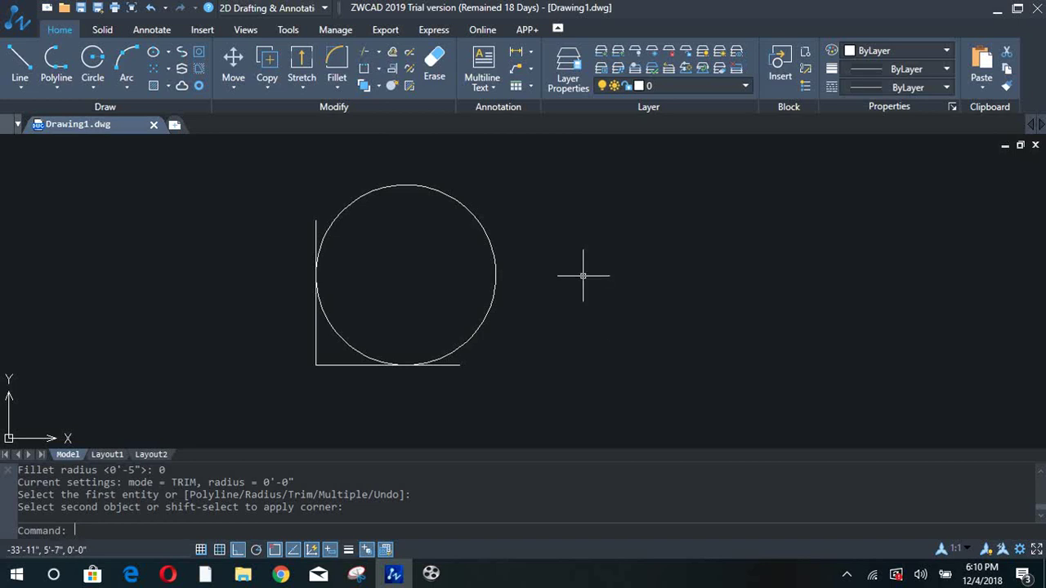
- Window-select the circle and both lines and delete all three
{"action": "left_click", "coordinate": [548, 200]}
{"action": "left_click", "coordinate": [241, 367]}
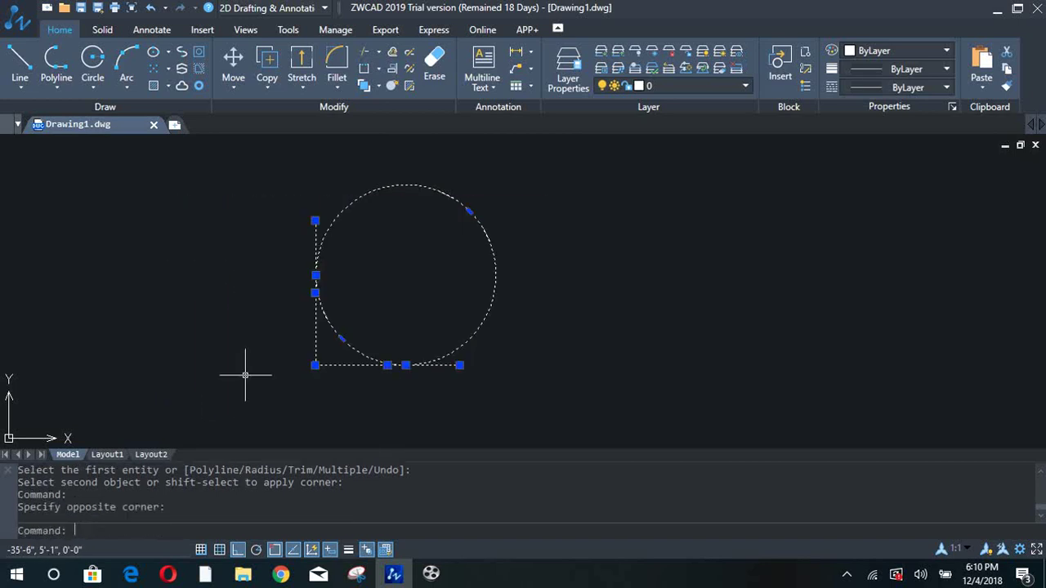
{"action": "key", "text": "Delete"}
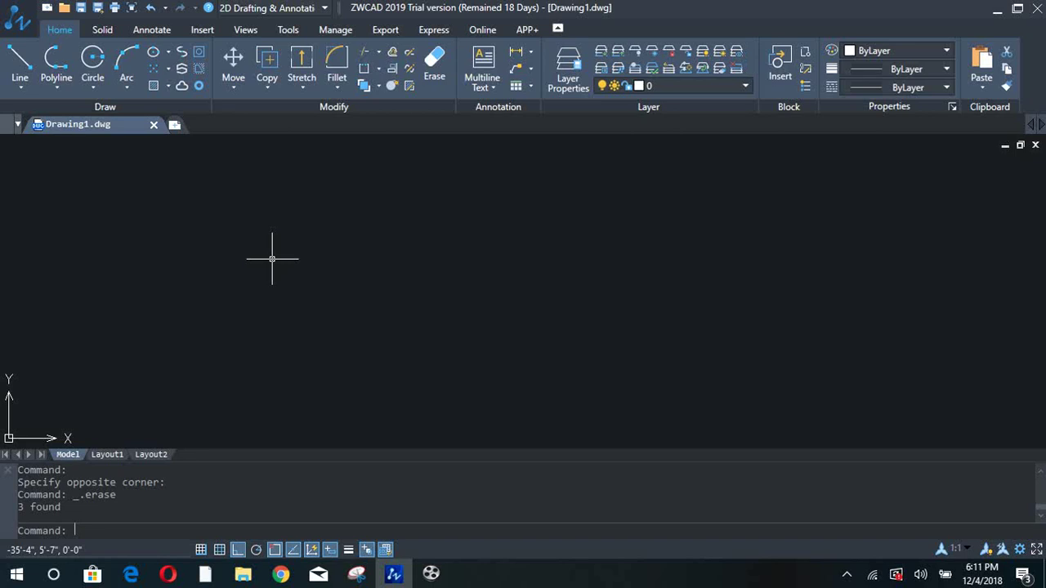
- Draw a test rectangle with REC by picking two opposite corners
{"action": "type", "text": "REC"}
{"action": "key", "text": "Return"}
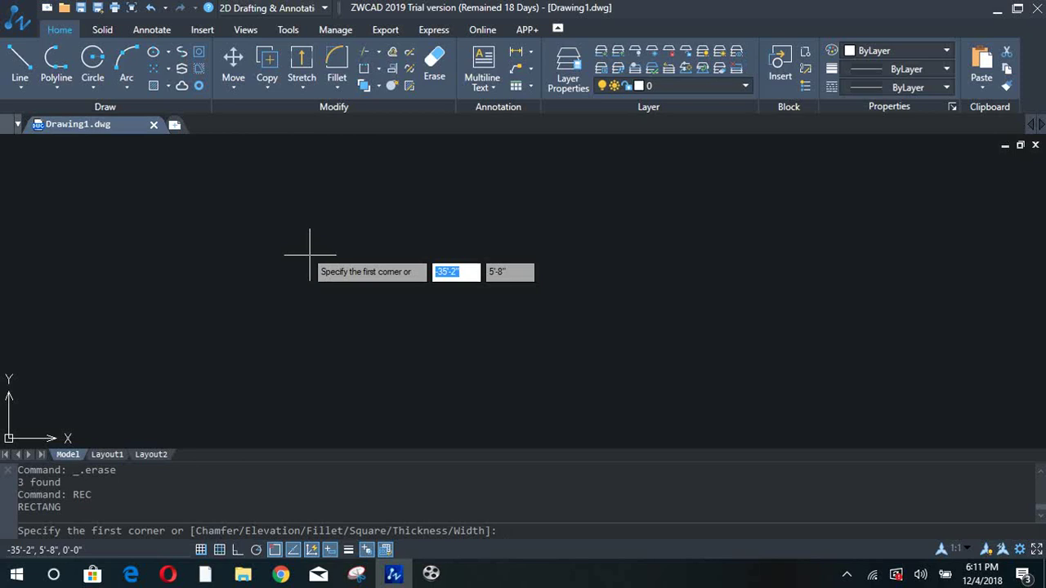
{"action": "left_click", "coordinate": [283, 209]}
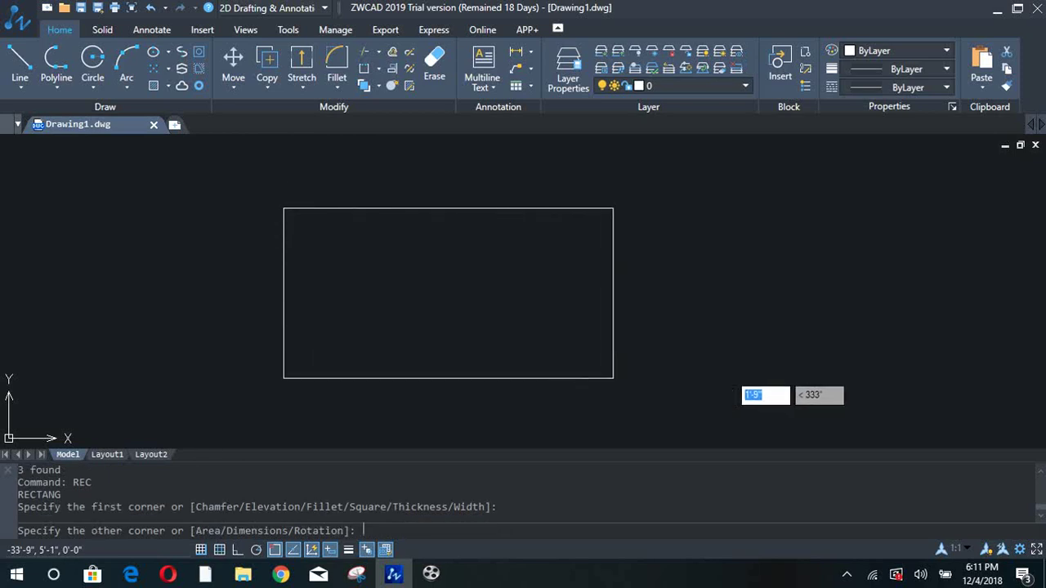
{"action": "left_click", "coordinate": [612, 378]}
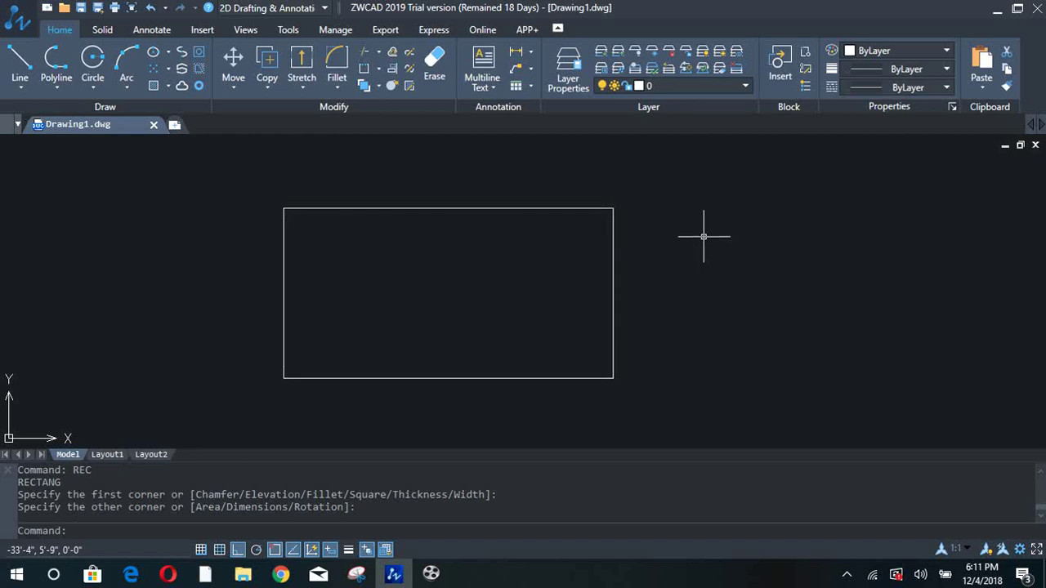
- Erase the rectangle and bring up the Cute Screen Recorder window
{"action": "left_click", "coordinate": [712, 203]}
{"action": "left_click", "coordinate": [446, 359]}
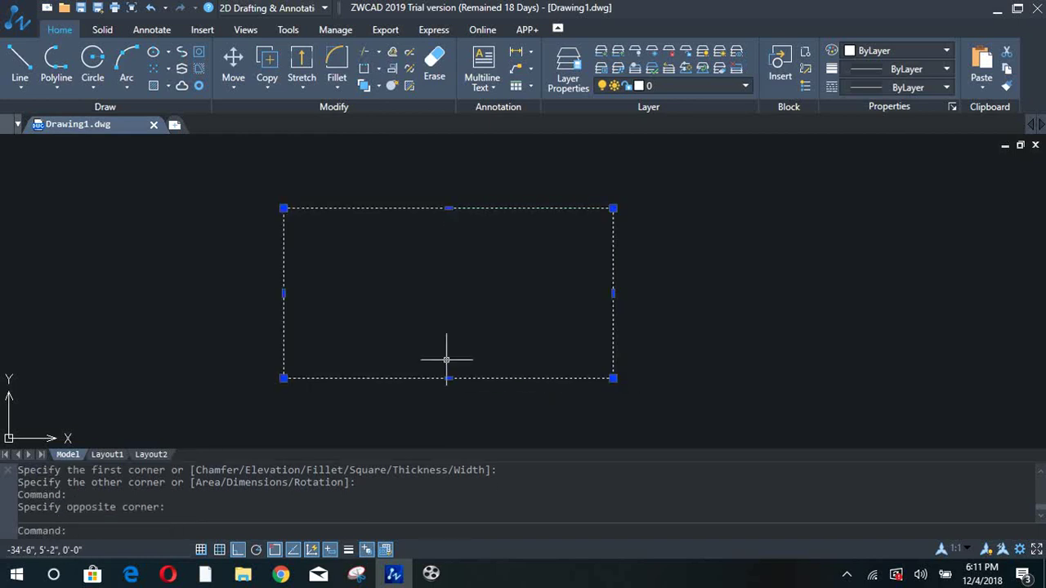
{"action": "key", "text": "Delete"}
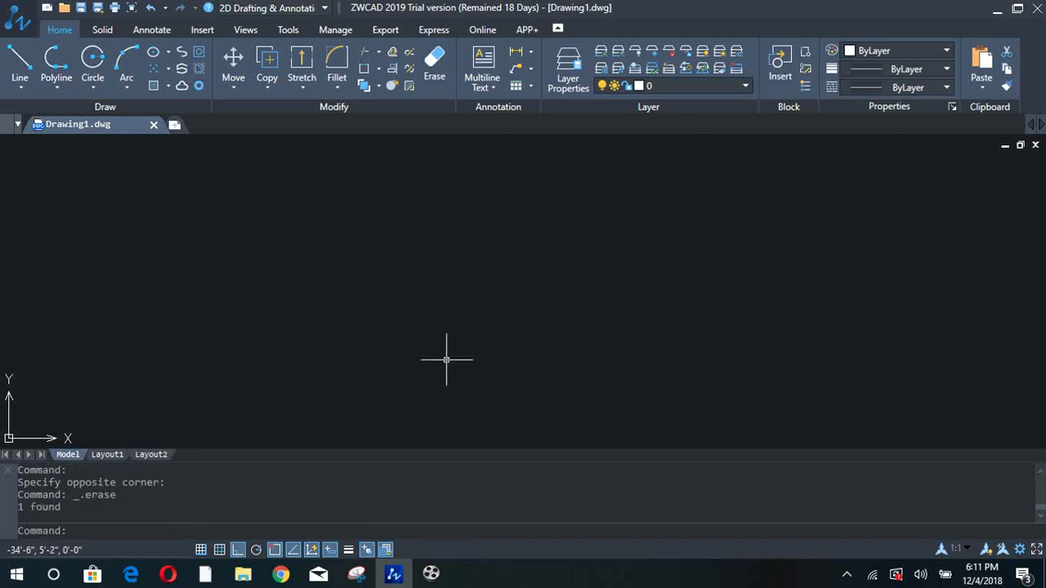
{"action": "left_click", "coordinate": [431, 574]}
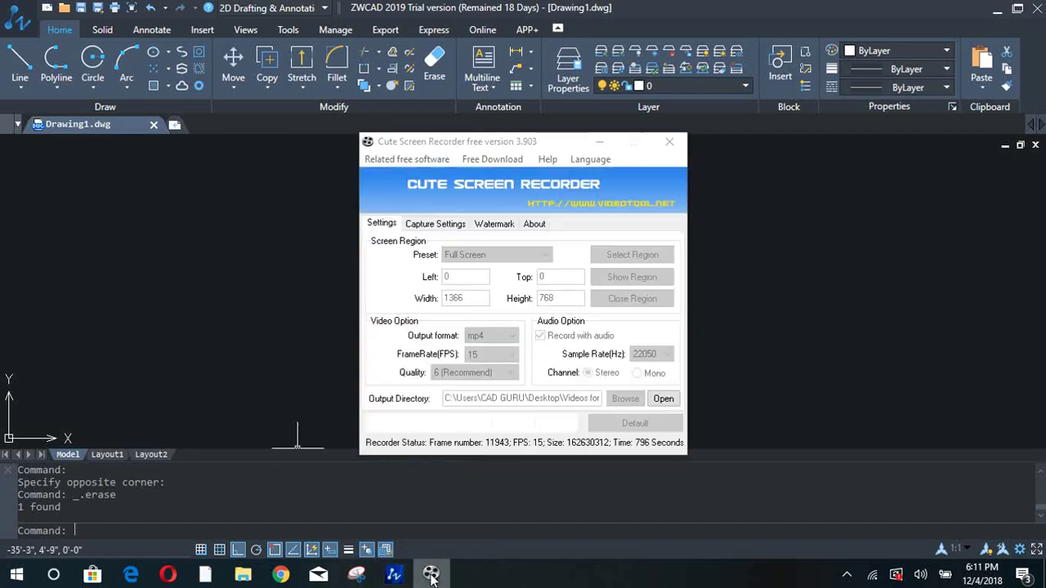